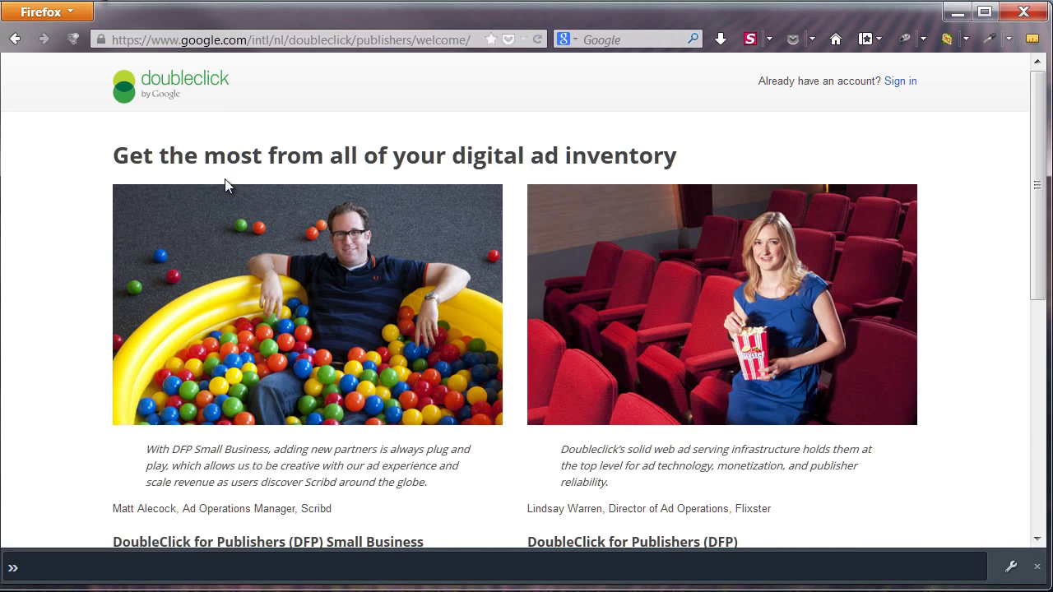
Browse to the DFP Small Business product page from the DoubleClick for Publishers site
{"action": "scroll", "coordinate": [185, 249], "scroll_direction": "down", "scroll_amount": 5}
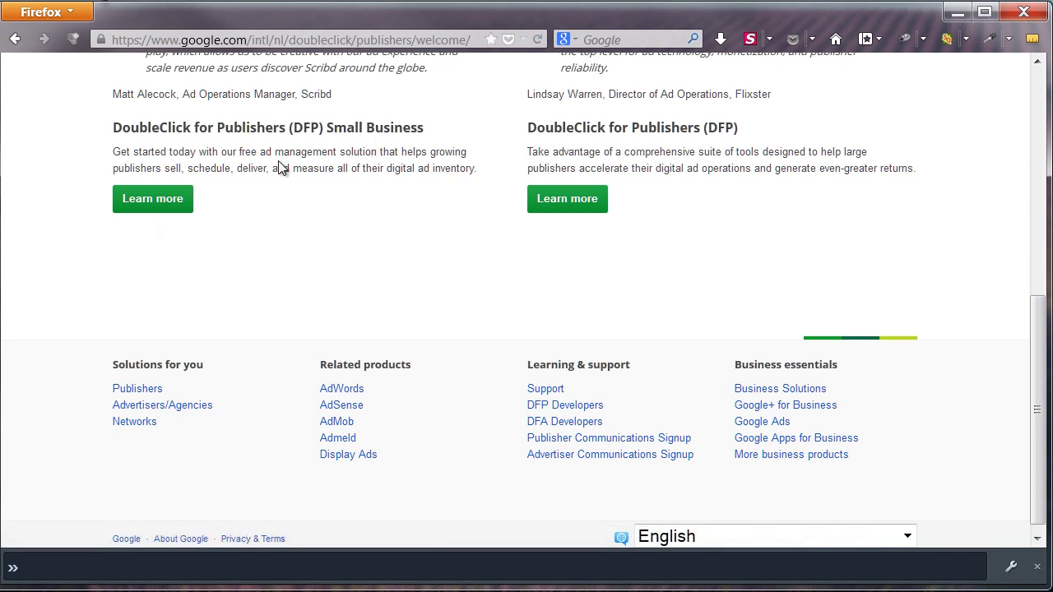
{"action": "left_click", "coordinate": [164, 198]}
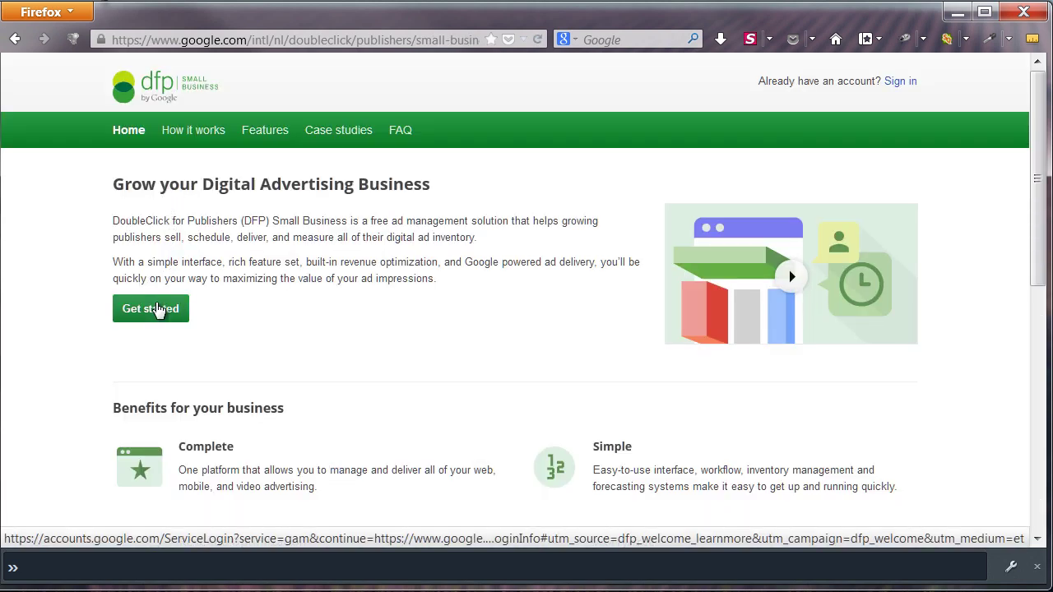
{"action": "left_click", "coordinate": [156, 309]}
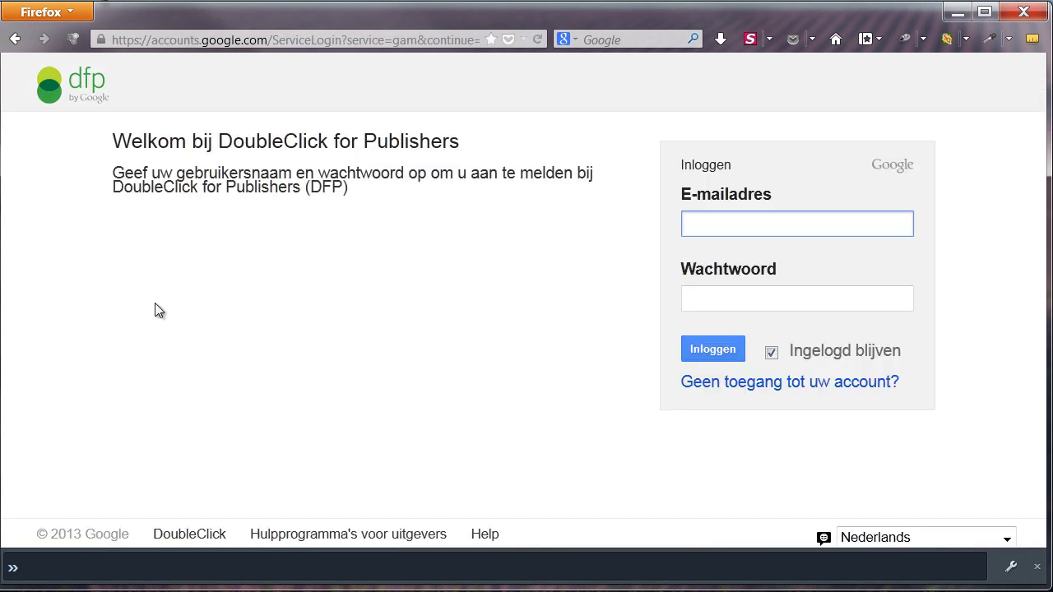
{"action": "left_click", "coordinate": [13, 39]}
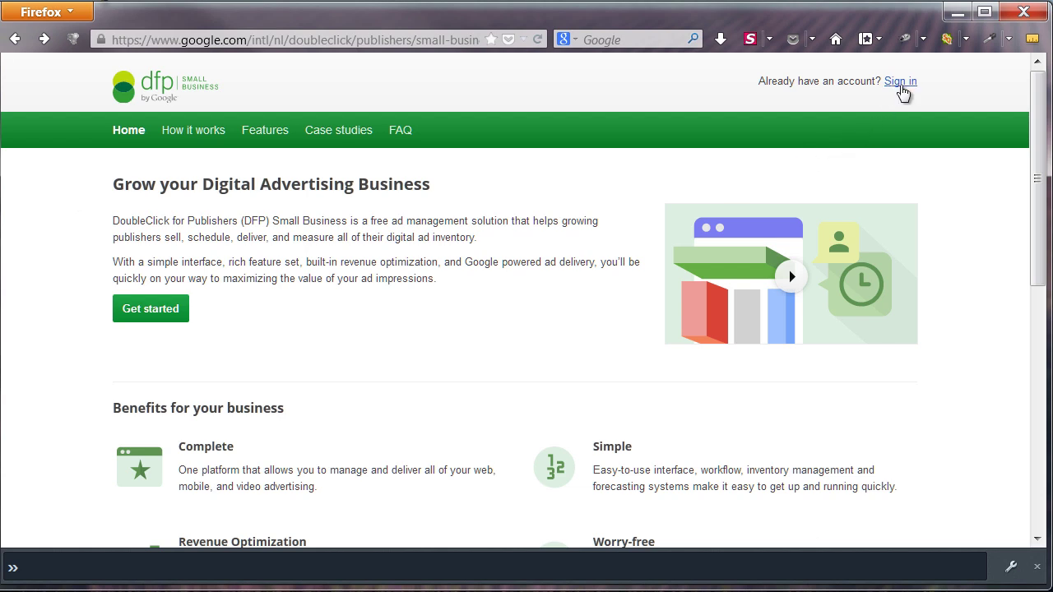
Sign in to the DFP Small Business account with the account e-mail and password
{"action": "left_click", "coordinate": [900, 85]}
{"action": "key", "text": "Tab"}
{"action": "type", "text": "••••••••••"}
{"action": "key", "text": "Return"}
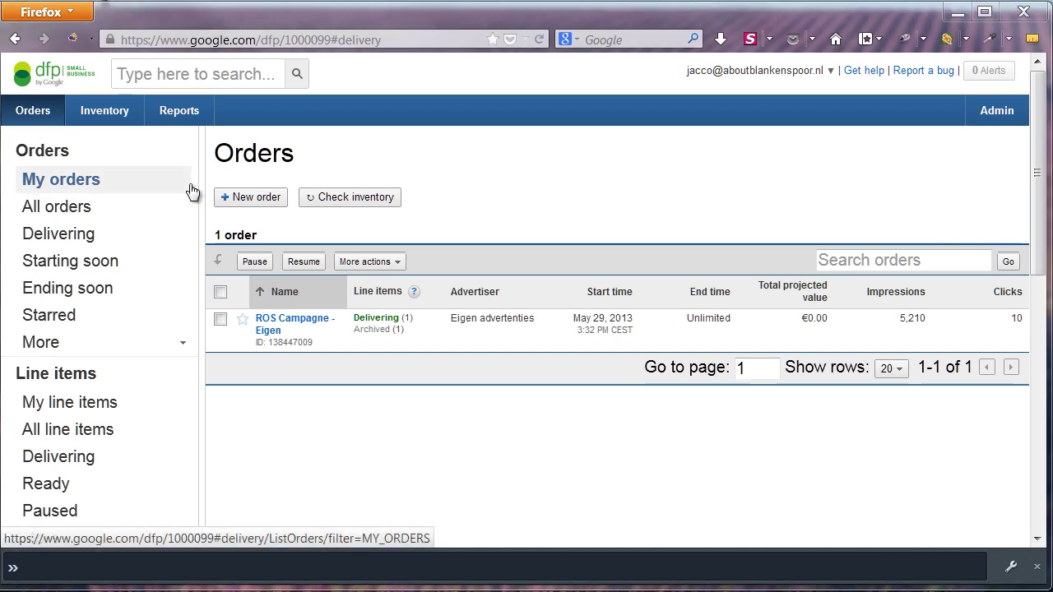
Open Inventory and review the HeathrowJobs ad units sized 300x250, 728x90 and 468x60
{"action": "left_click", "coordinate": [118, 120]}
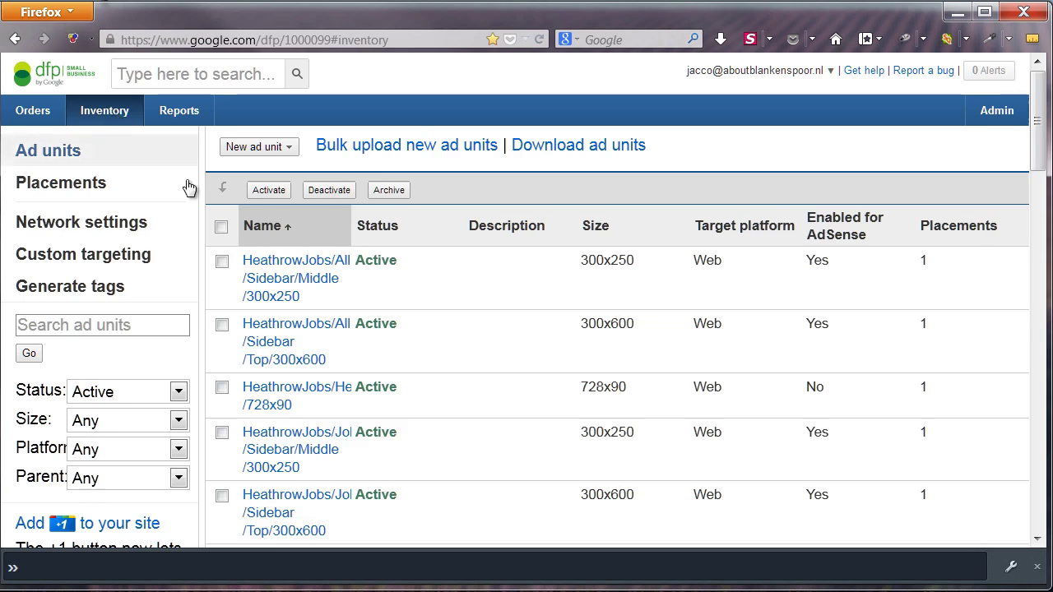
{"action": "scroll", "coordinate": [484, 316], "scroll_direction": "down", "scroll_amount": 5}
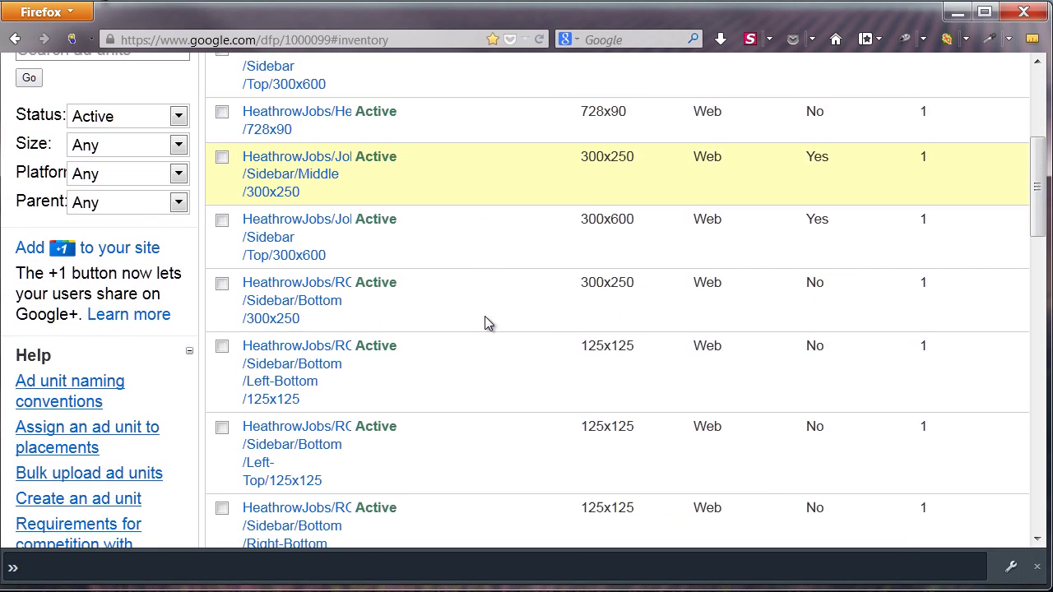
{"action": "scroll", "coordinate": [485, 318], "scroll_direction": "down", "scroll_amount": 5}
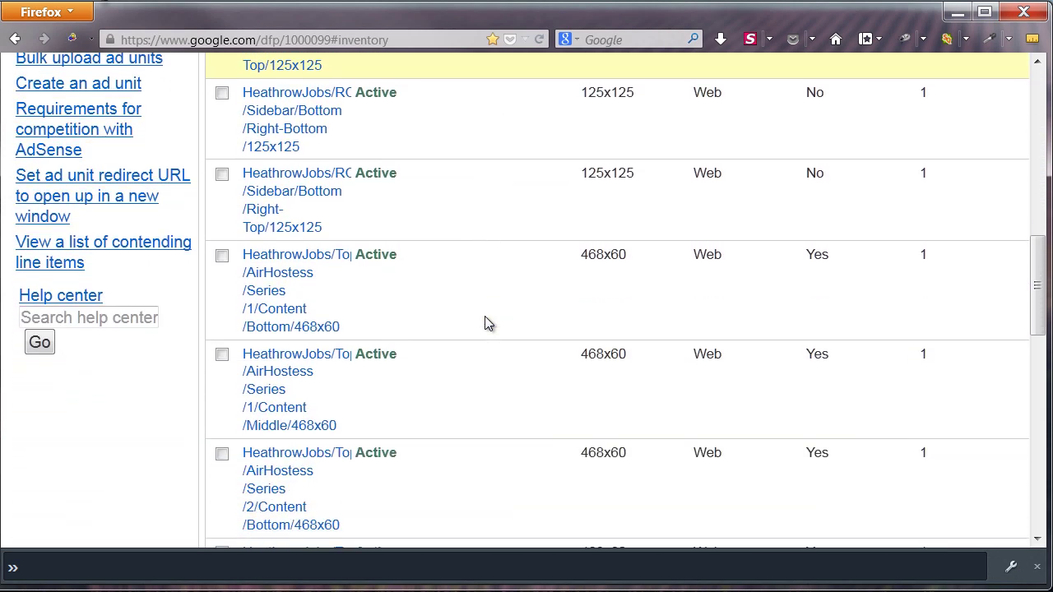
{"action": "scroll", "coordinate": [485, 323], "scroll_direction": "down", "scroll_amount": 2}
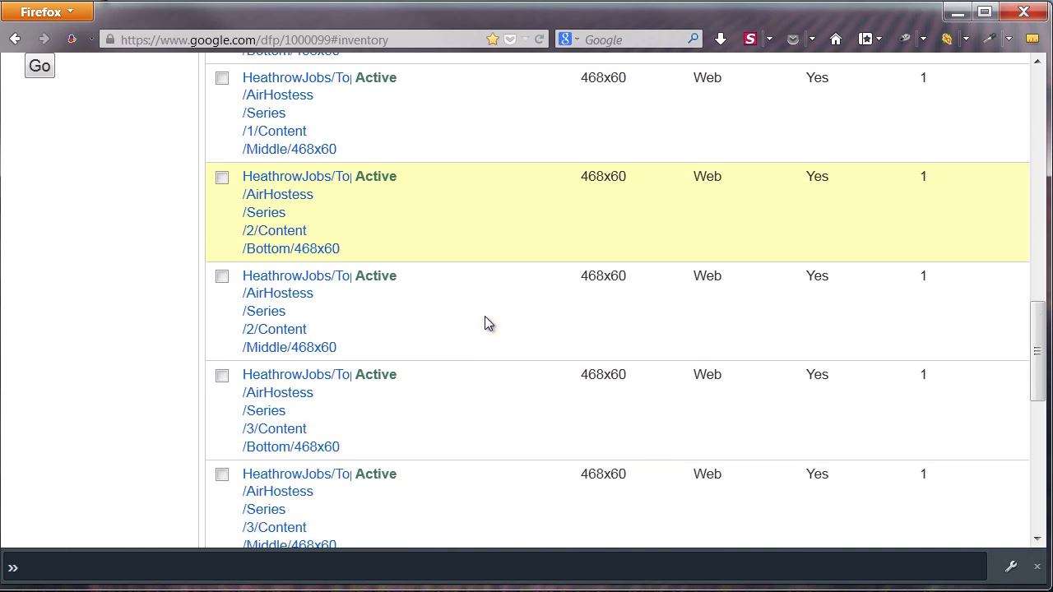
{"action": "scroll", "coordinate": [484, 323], "scroll_direction": "up", "scroll_amount": 12}
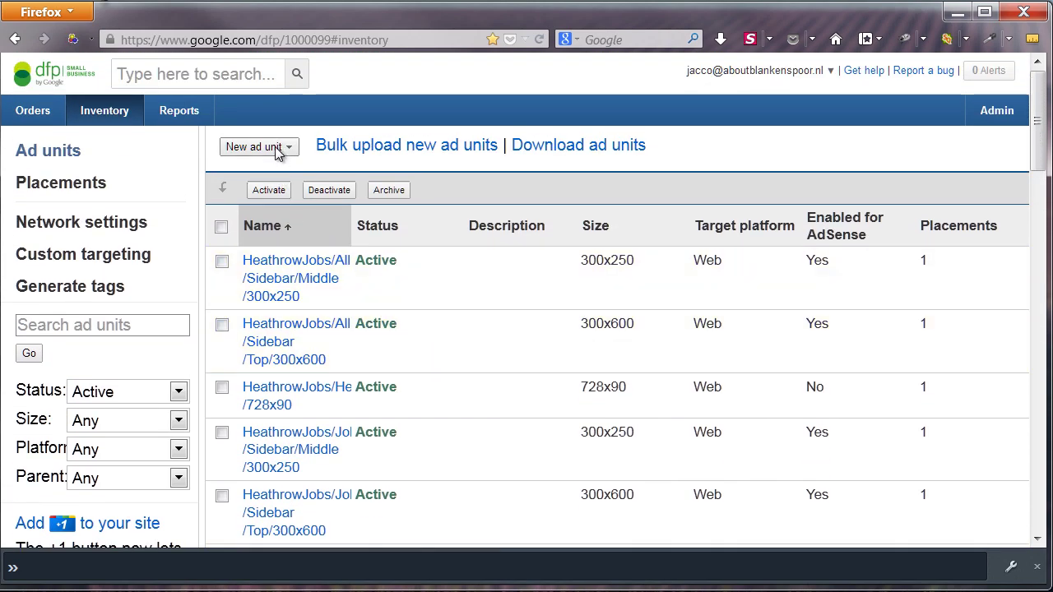
Start a new web ad unit named SitePointTestJul12 with size 468x60
{"action": "left_click", "coordinate": [277, 148]}
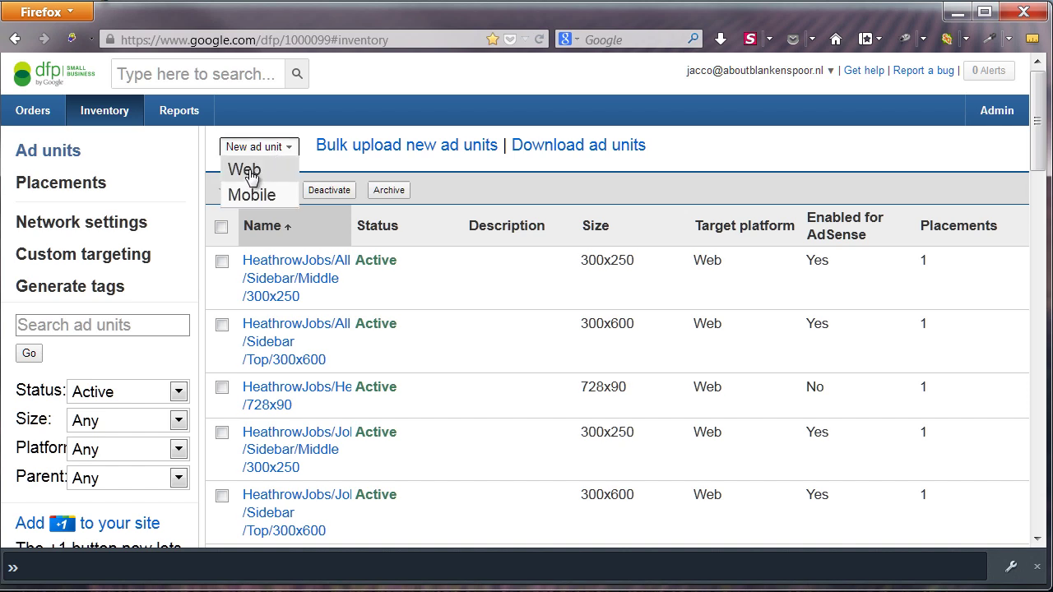
{"action": "left_click", "coordinate": [245, 171]}
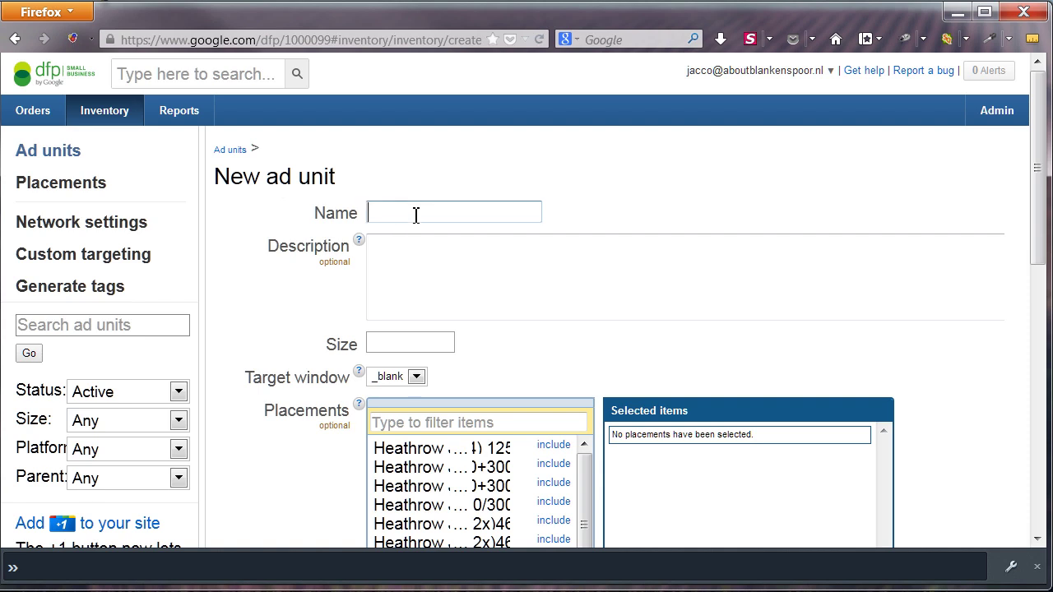
{"action": "type", "text": "SitePointTestJul"}
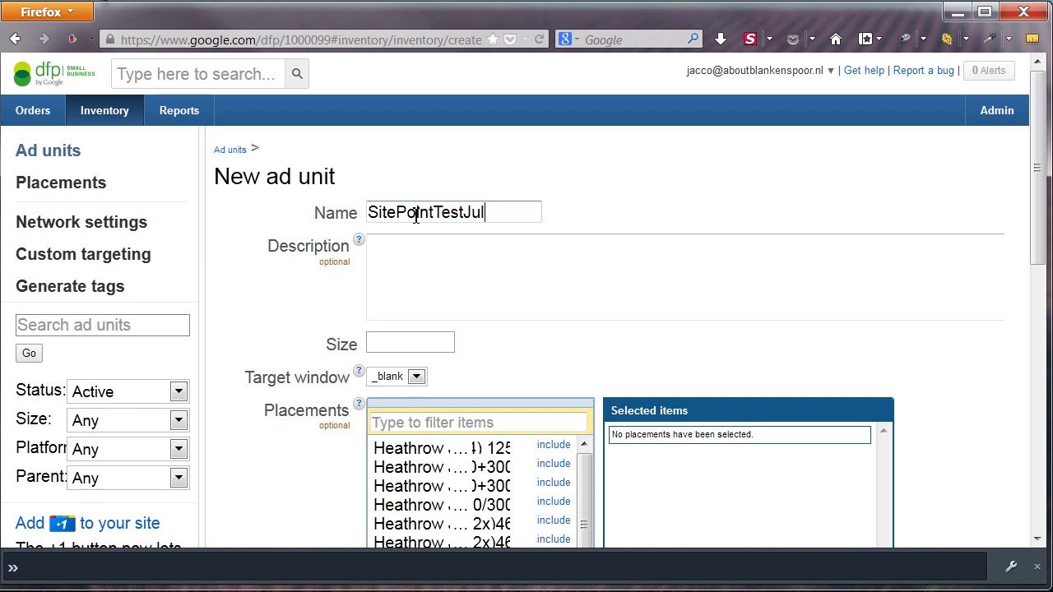
{"action": "type", "text": "12"}
{"action": "key", "text": "Tab"}
{"action": "key", "text": "Tab"}
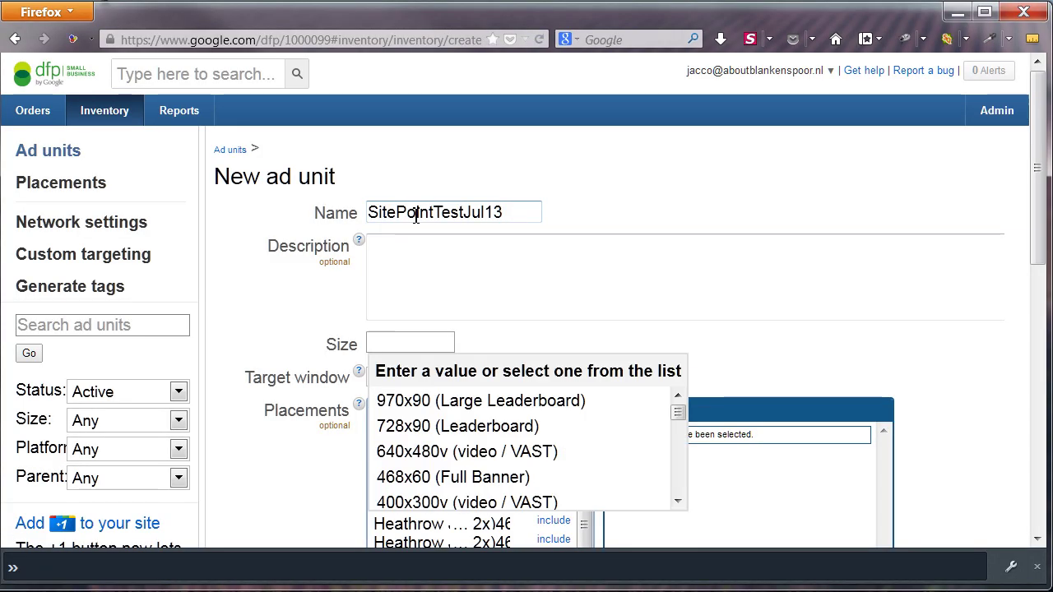
{"action": "left_click", "coordinate": [463, 477]}
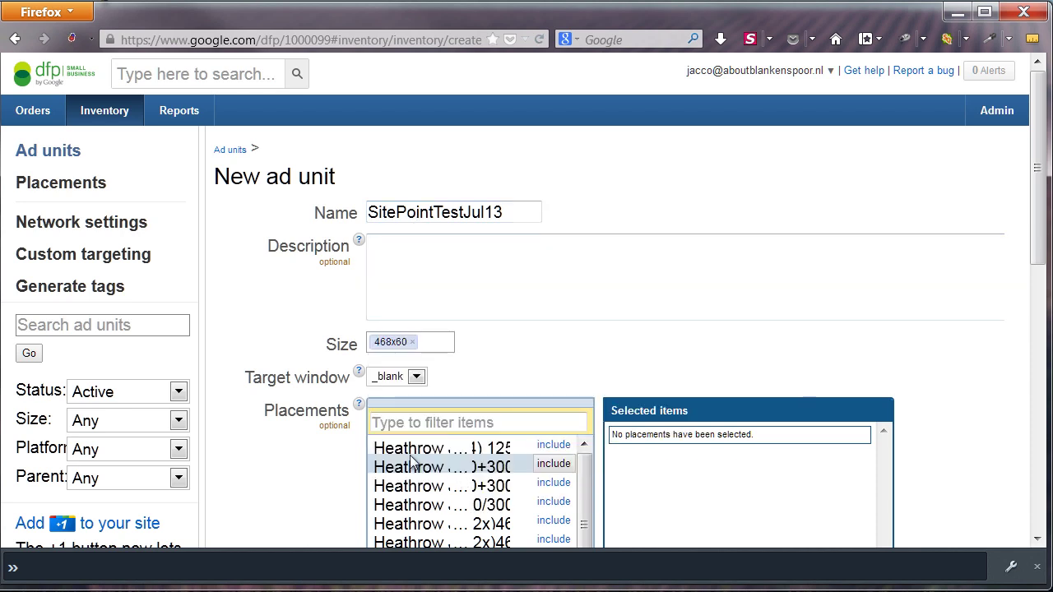
{"action": "scroll", "coordinate": [290, 319], "scroll_direction": "down", "scroll_amount": 3}
Keep the _blank target window, expand the AdSense override settings, and save the ad unit
{"action": "left_click", "coordinate": [417, 239]}
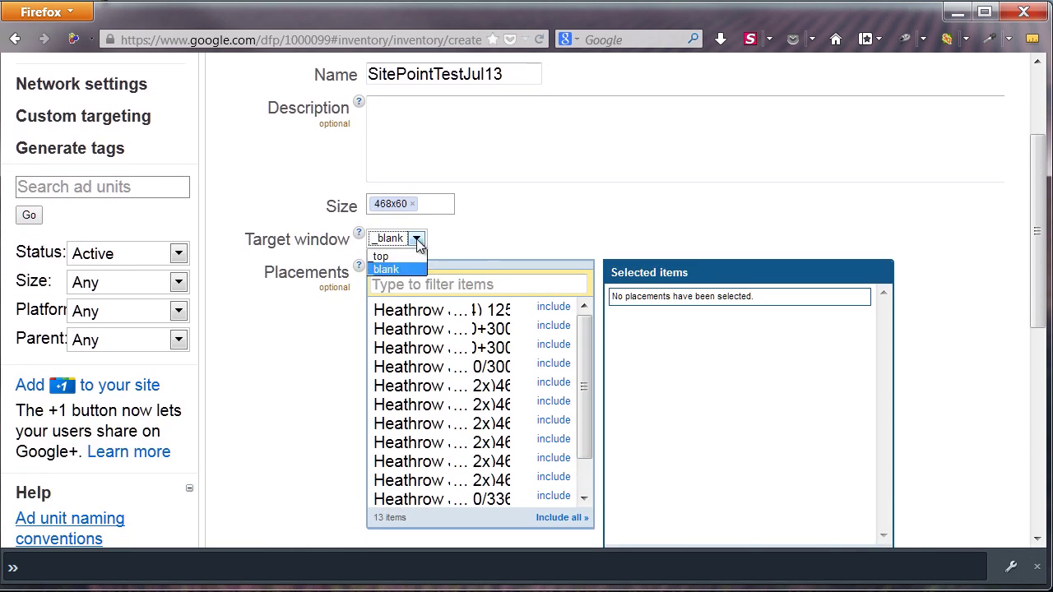
{"action": "left_click", "coordinate": [279, 323]}
{"action": "scroll", "coordinate": [298, 324], "scroll_direction": "down", "scroll_amount": 3}
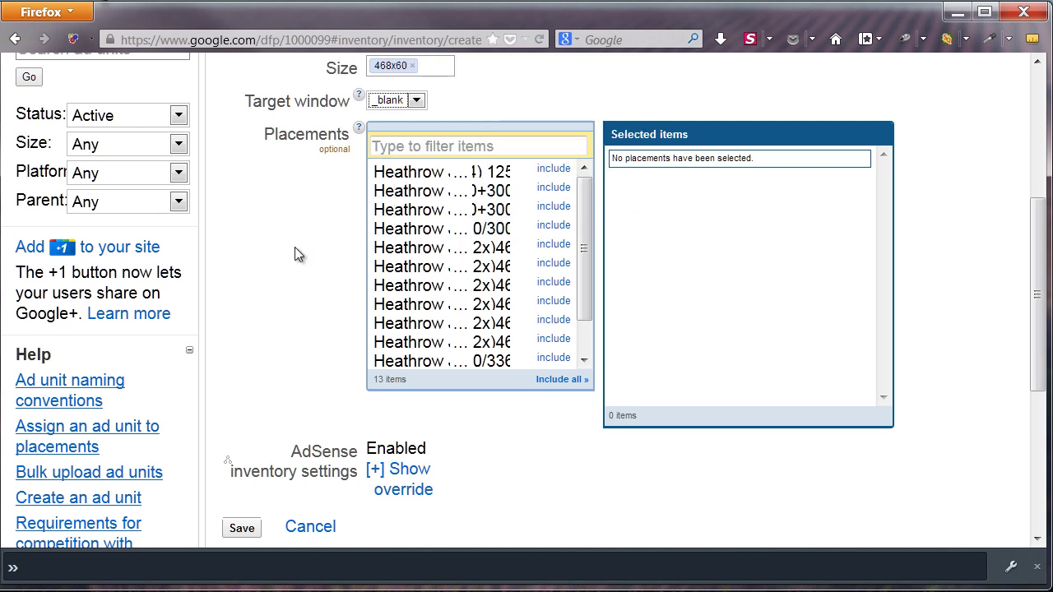
{"action": "scroll", "coordinate": [295, 246], "scroll_direction": "down", "scroll_amount": 3}
{"action": "left_click", "coordinate": [401, 332]}
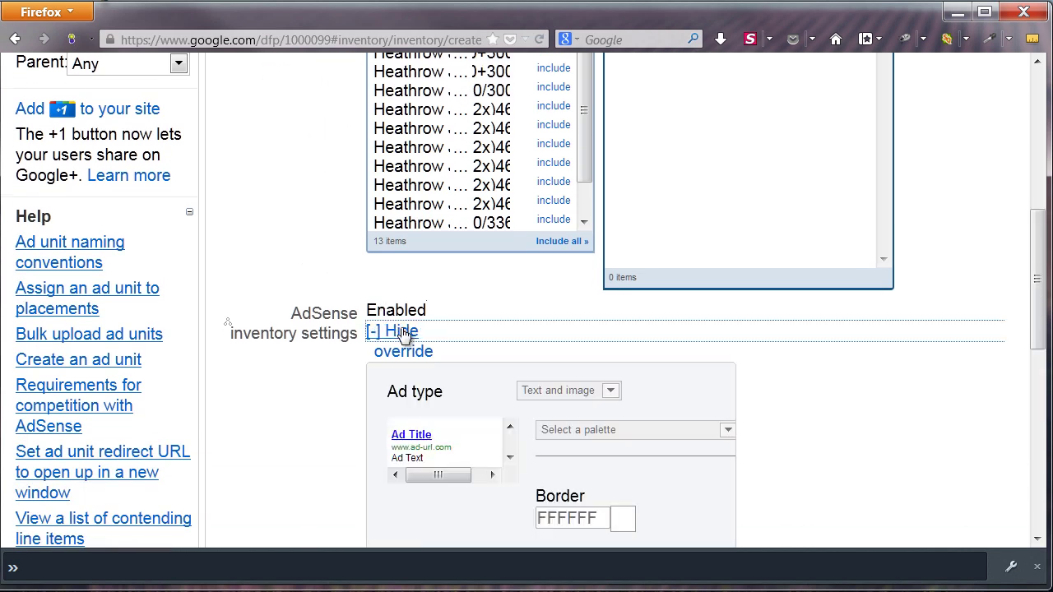
{"action": "scroll", "coordinate": [416, 353], "scroll_direction": "down", "scroll_amount": 9}
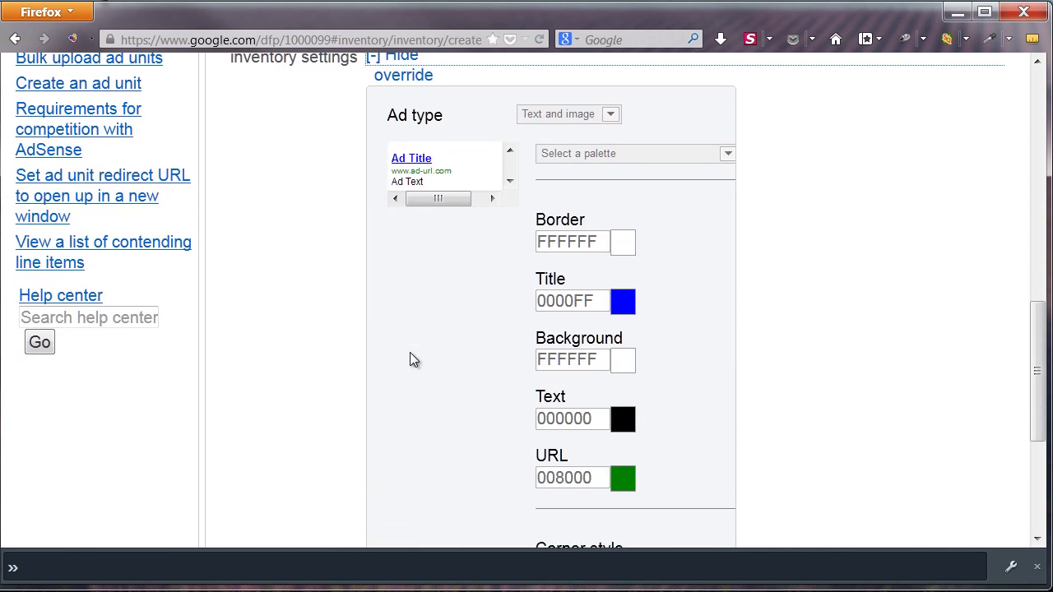
{"action": "scroll", "coordinate": [412, 358], "scroll_direction": "down", "scroll_amount": 3}
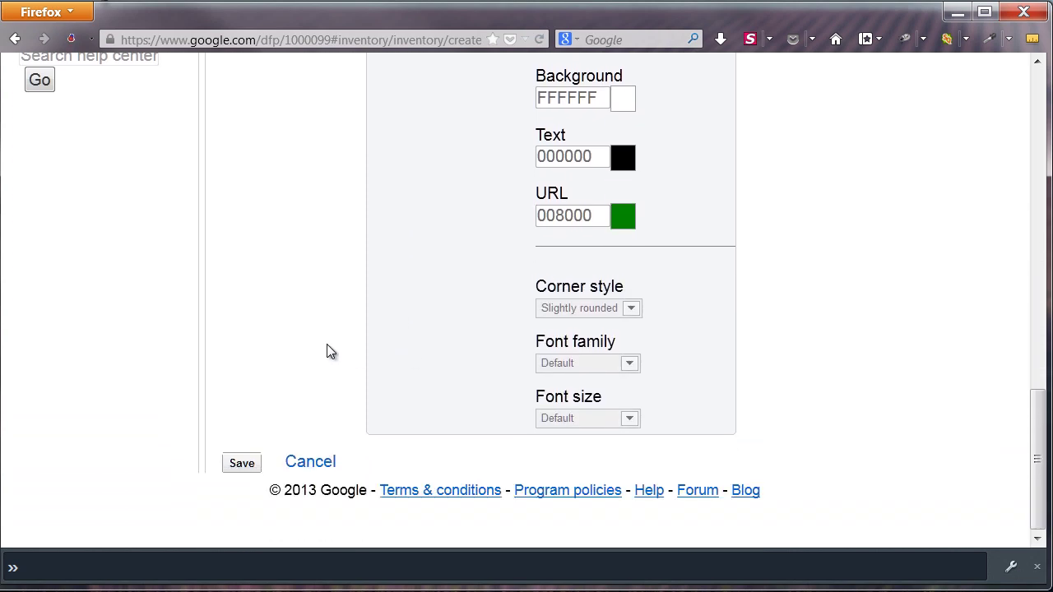
{"action": "left_click", "coordinate": [242, 464]}
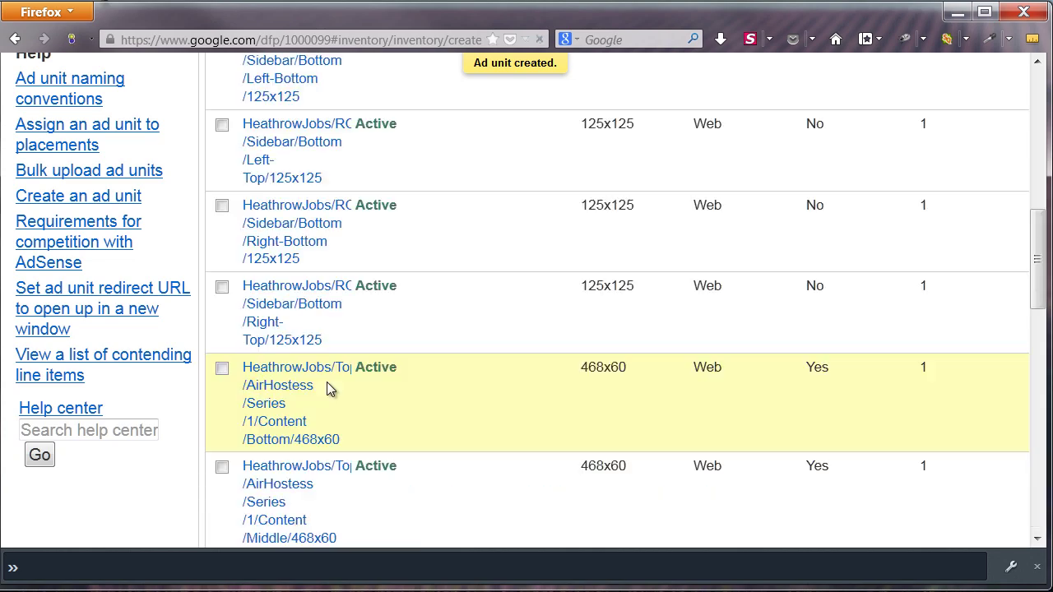
Show 50 ad units per page and move to the next page of the list
{"action": "scroll", "coordinate": [327, 382], "scroll_direction": "up", "scroll_amount": 10}
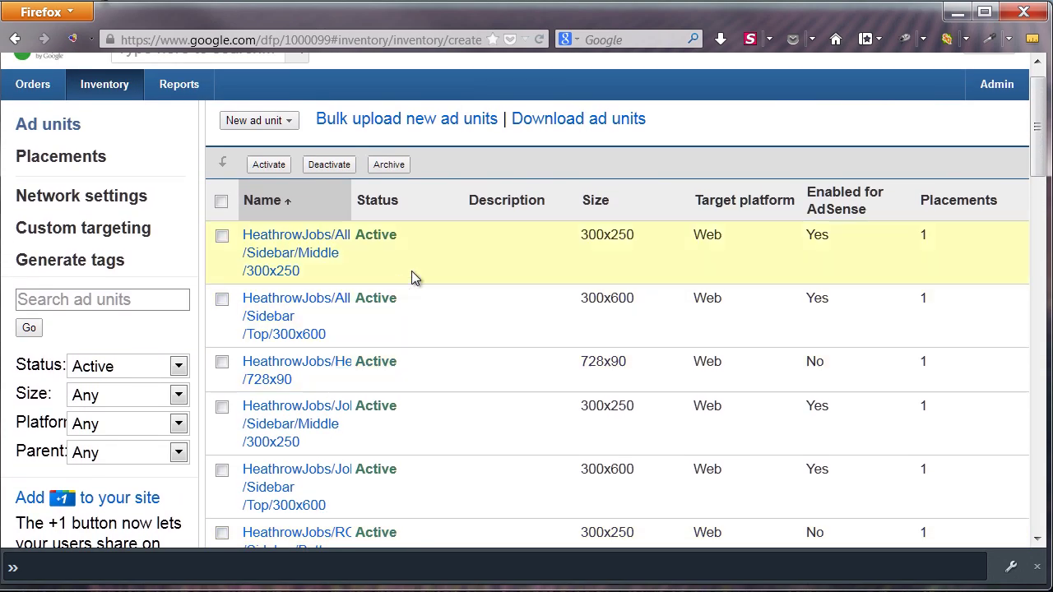
{"action": "scroll", "coordinate": [411, 274], "scroll_direction": "down", "scroll_amount": 10}
{"action": "scroll", "coordinate": [412, 280], "scroll_direction": "down", "scroll_amount": 5}
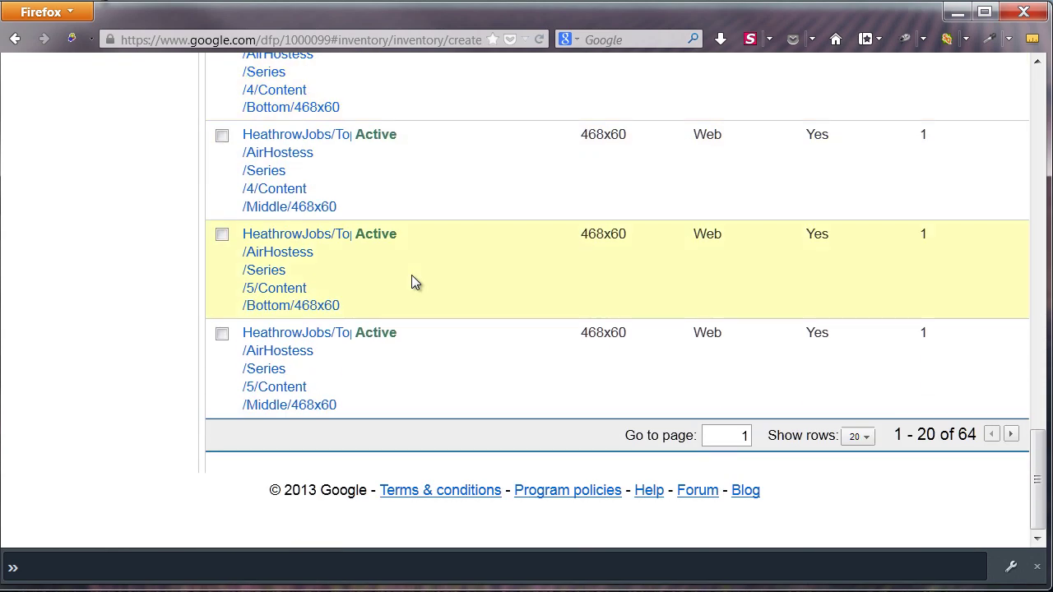
{"action": "left_click", "coordinate": [856, 436]}
{"action": "left_click", "coordinate": [862, 516]}
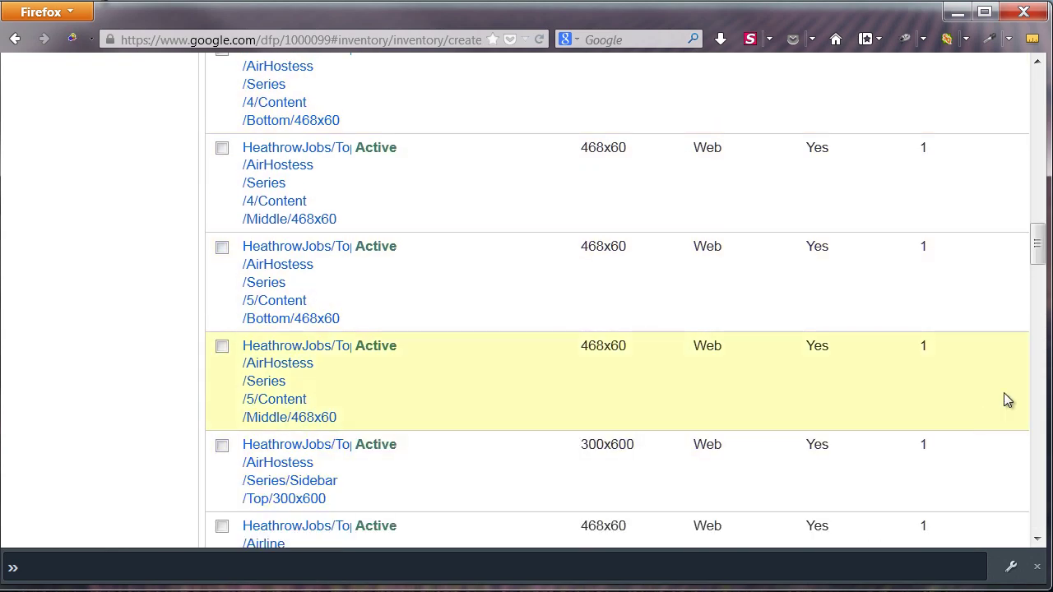
{"action": "left_click_drag", "start_coordinate": [1037, 251], "coordinate": [1036, 501]}
{"action": "left_click", "coordinate": [1011, 435]}
{"action": "scroll", "coordinate": [644, 411], "scroll_direction": "down", "scroll_amount": 5}
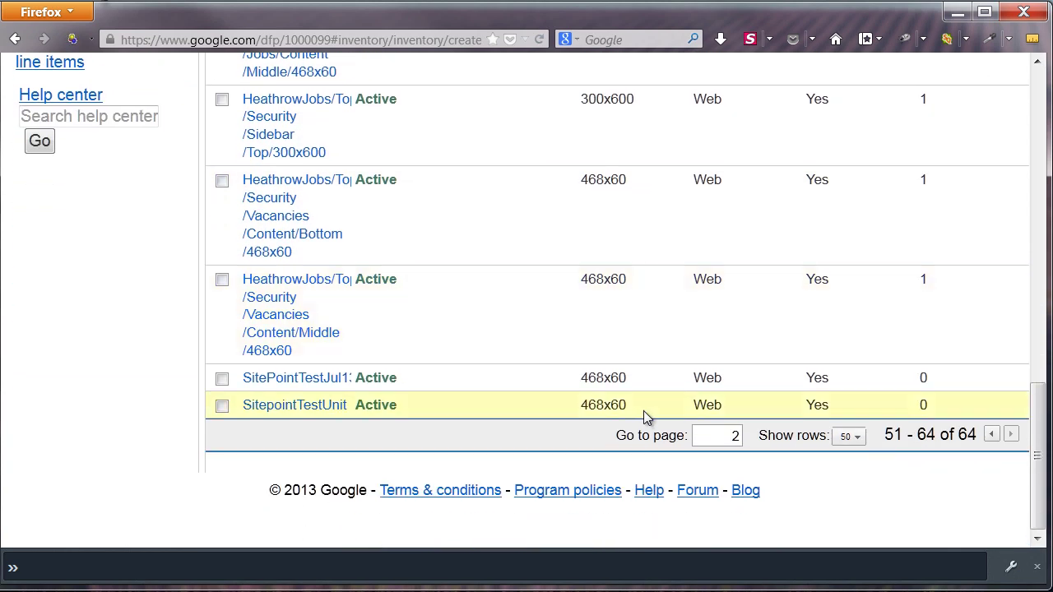
Turn on the AdSense override for ad unit SitePointTestJul13 and save it
{"action": "left_click", "coordinate": [279, 383]}
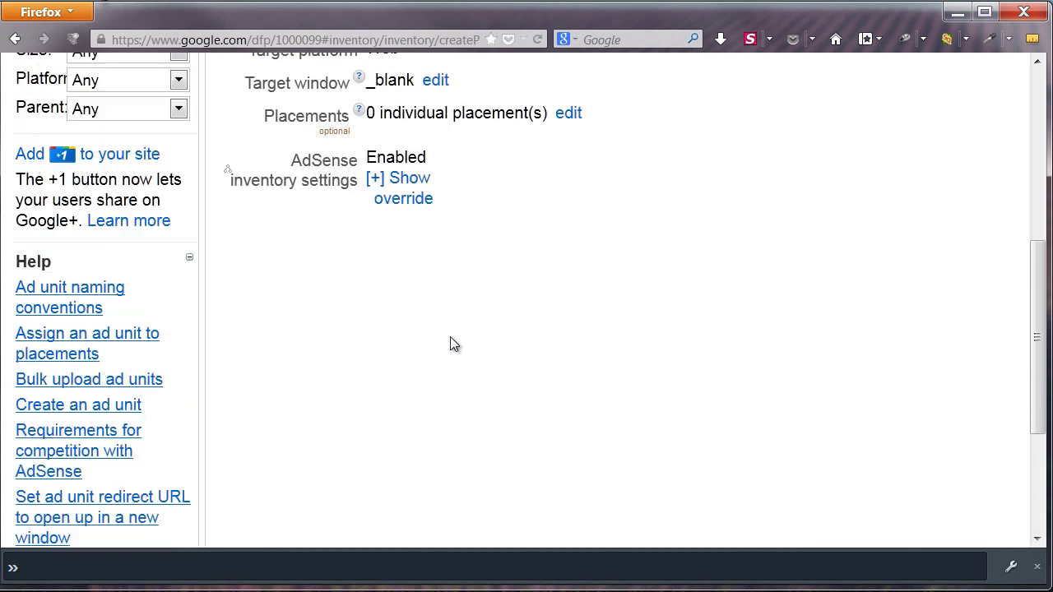
{"action": "scroll", "coordinate": [450, 341], "scroll_direction": "up", "scroll_amount": 3}
{"action": "scroll", "coordinate": [448, 350], "scroll_direction": "down", "scroll_amount": 3}
{"action": "left_click", "coordinate": [421, 387]}
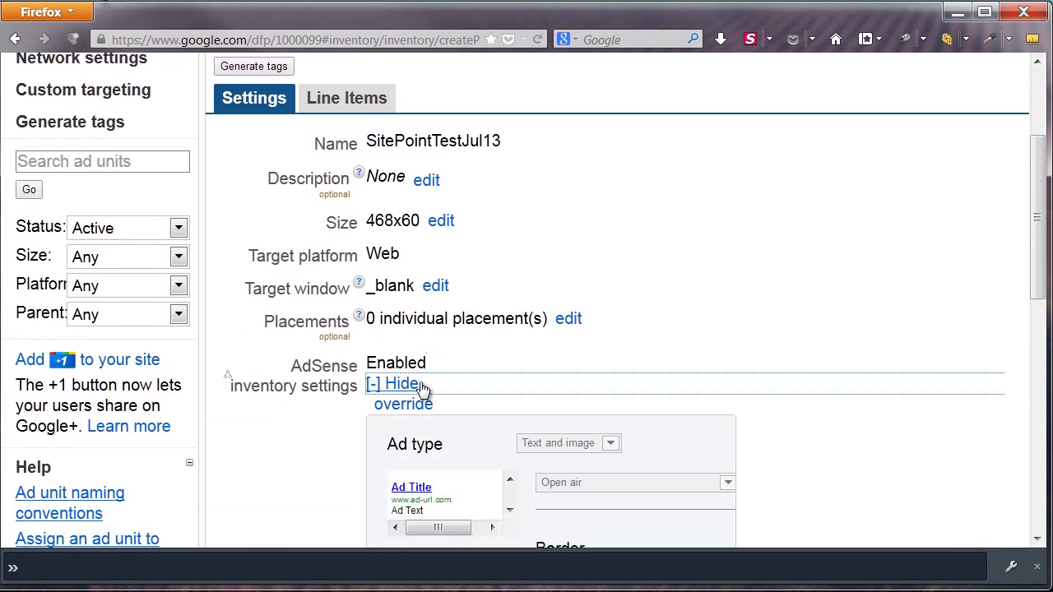
{"action": "scroll", "coordinate": [352, 399], "scroll_direction": "down", "scroll_amount": 3}
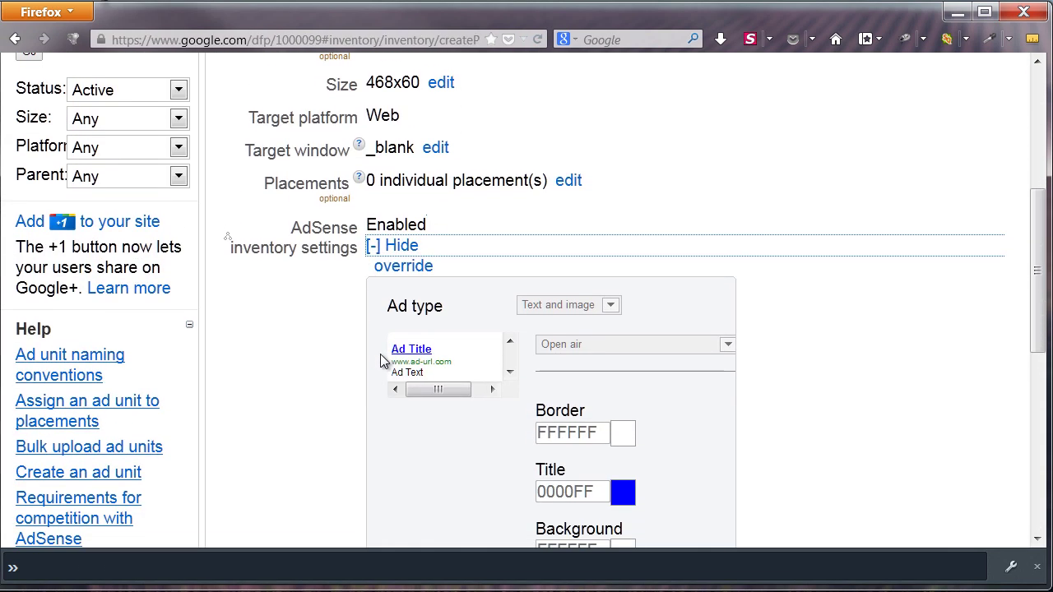
{"action": "left_click", "coordinate": [400, 276]}
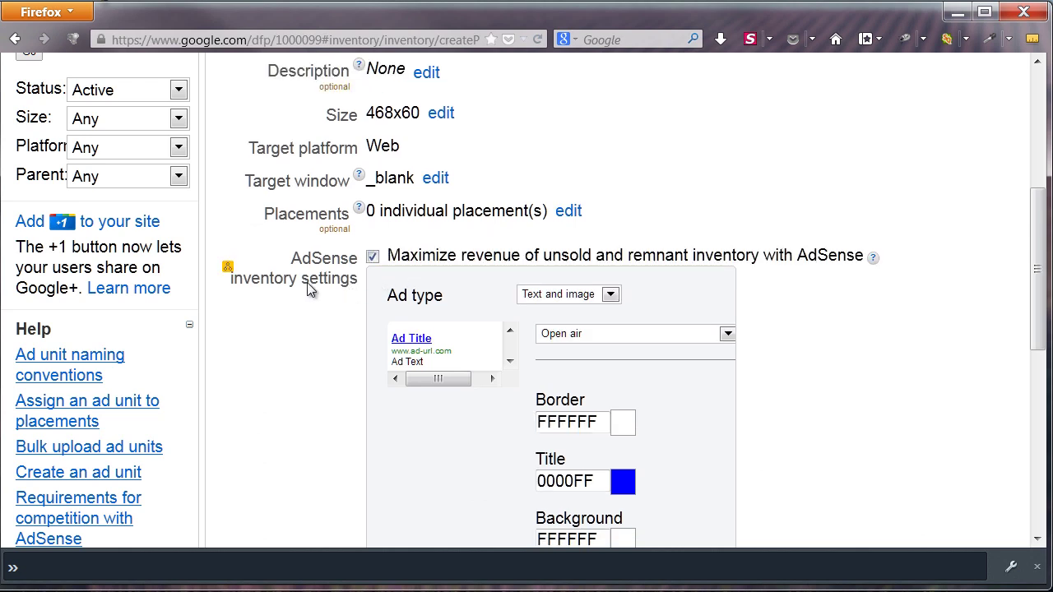
{"action": "scroll", "coordinate": [309, 286], "scroll_direction": "up", "scroll_amount": 3}
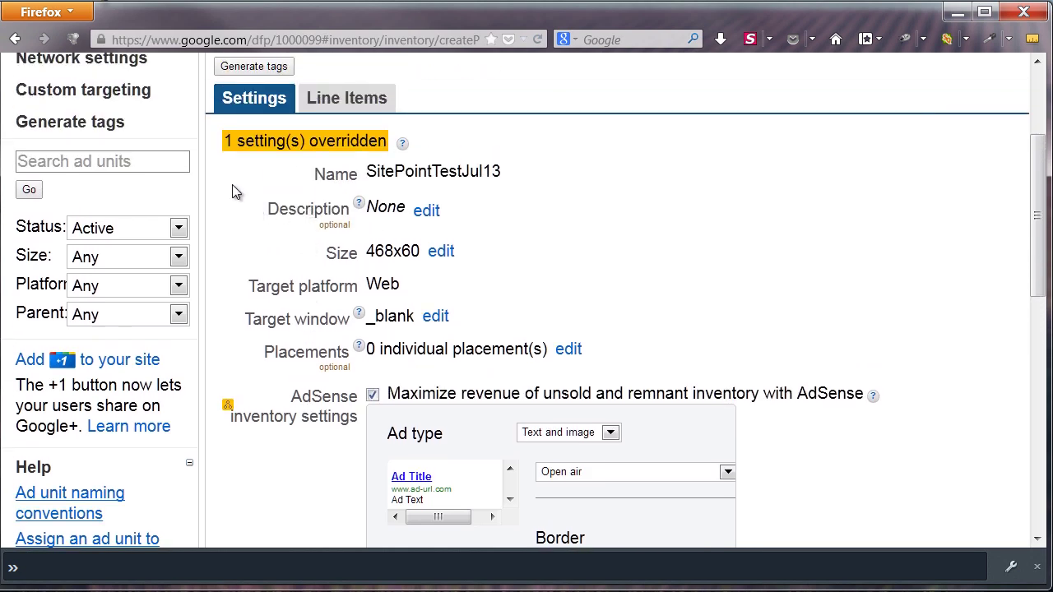
{"action": "scroll", "coordinate": [273, 346], "scroll_direction": "down", "scroll_amount": 10}
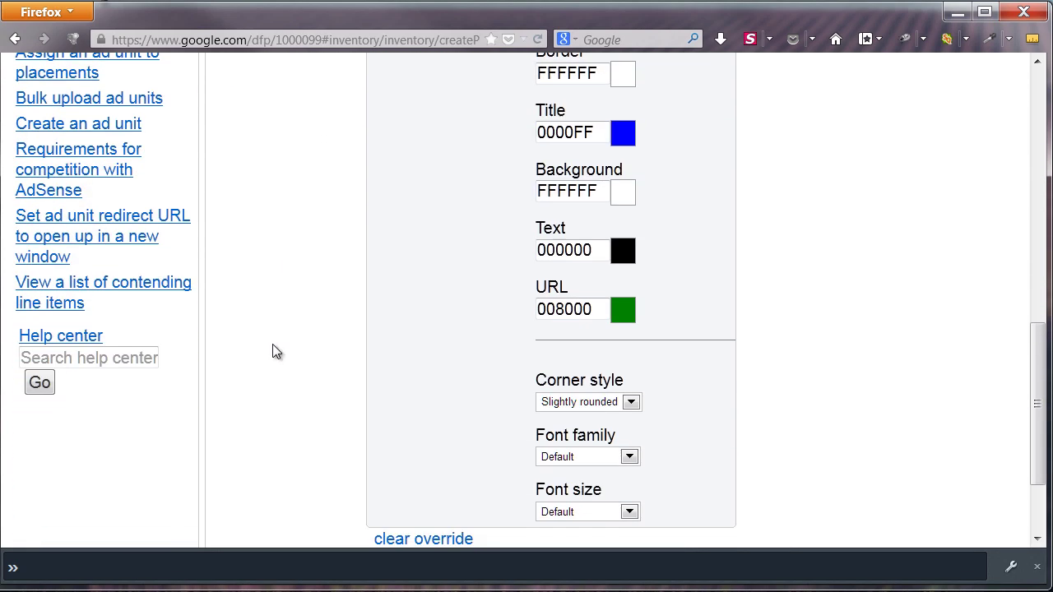
{"action": "scroll", "coordinate": [272, 352], "scroll_direction": "down", "scroll_amount": 2}
{"action": "left_click", "coordinate": [242, 463]}
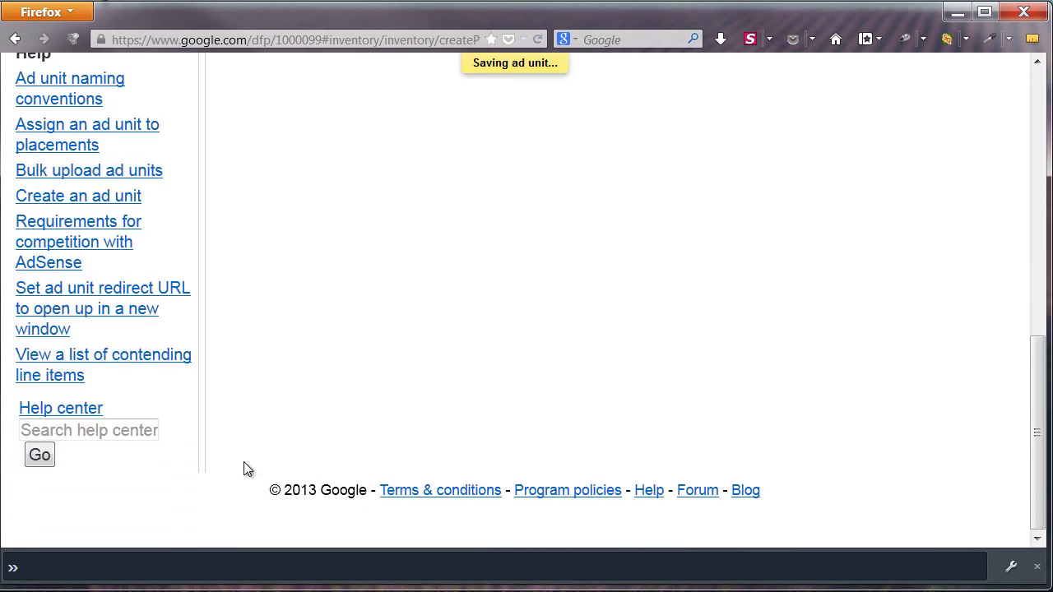
{"action": "scroll", "coordinate": [298, 329], "scroll_direction": "up", "scroll_amount": 7}
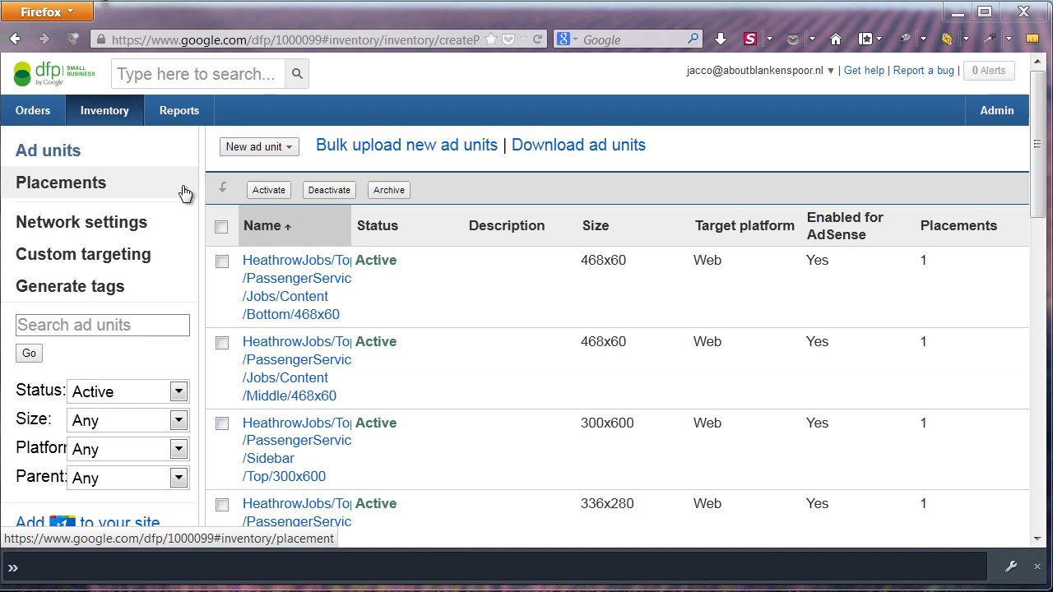
Go to Placements and widen the Name column to show full placement names
{"action": "left_click", "coordinate": [184, 192]}
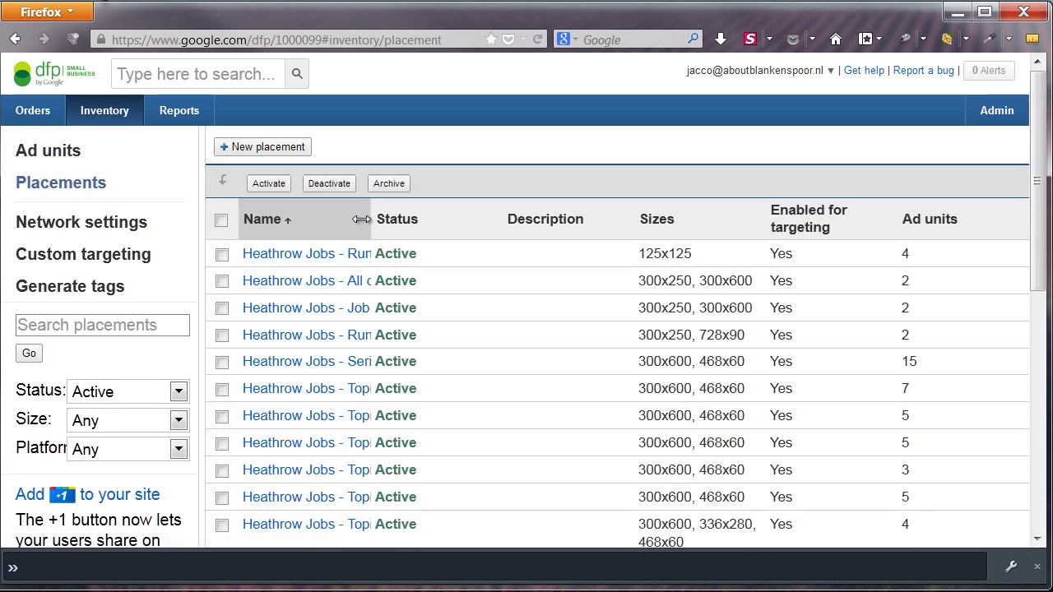
{"action": "left_click_drag", "start_coordinate": [372, 226], "coordinate": [741, 257]}
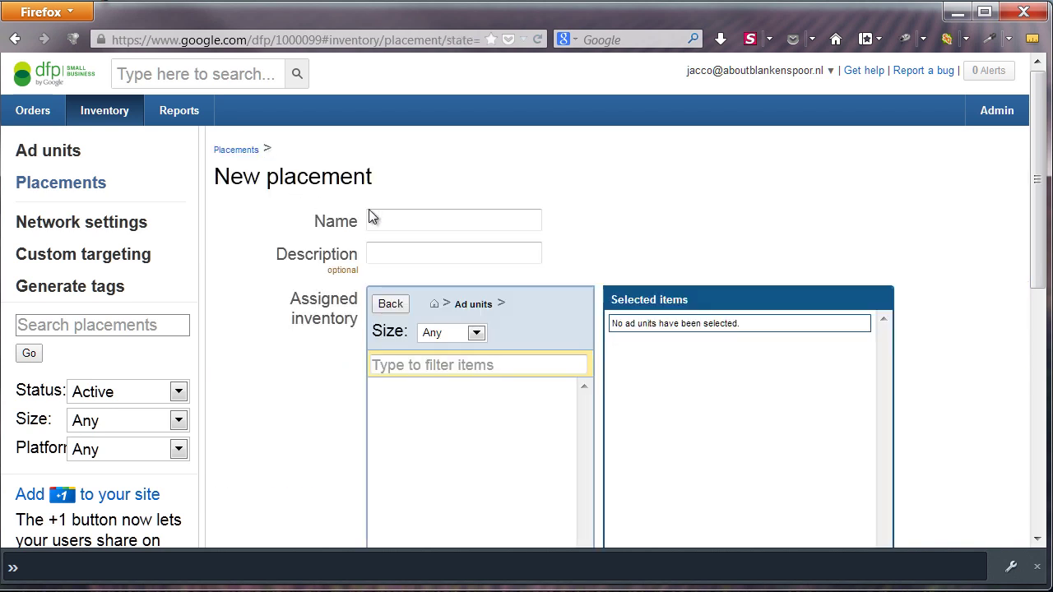
Name the placement SitePointTestPlac, describe it 'SitePoint Test 468x60', and include ad unit SitePointTestJul13
{"action": "type", "text": "Site"}
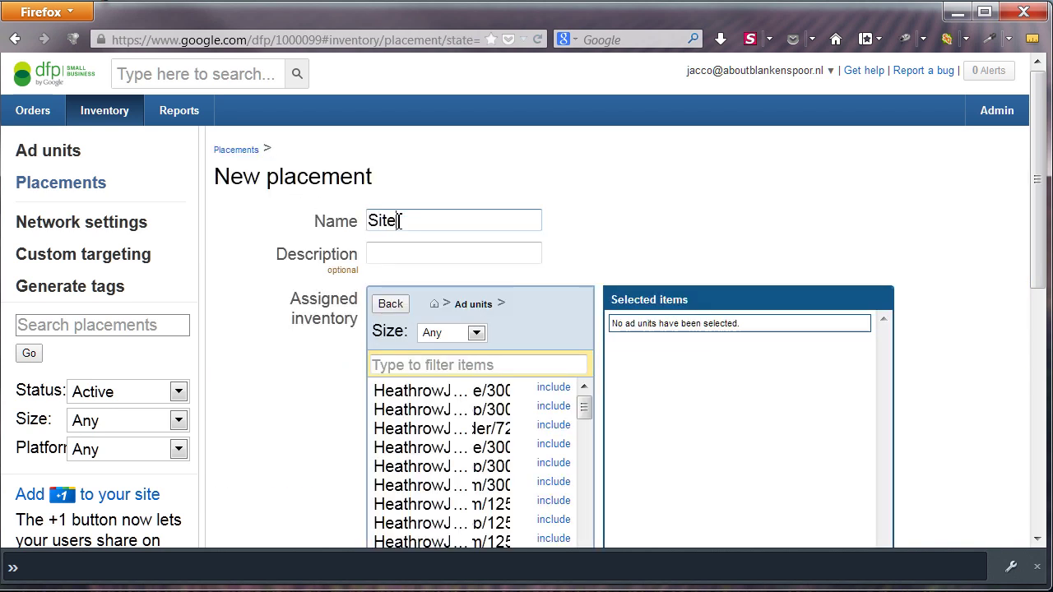
{"action": "type", "text": "PointTest"}
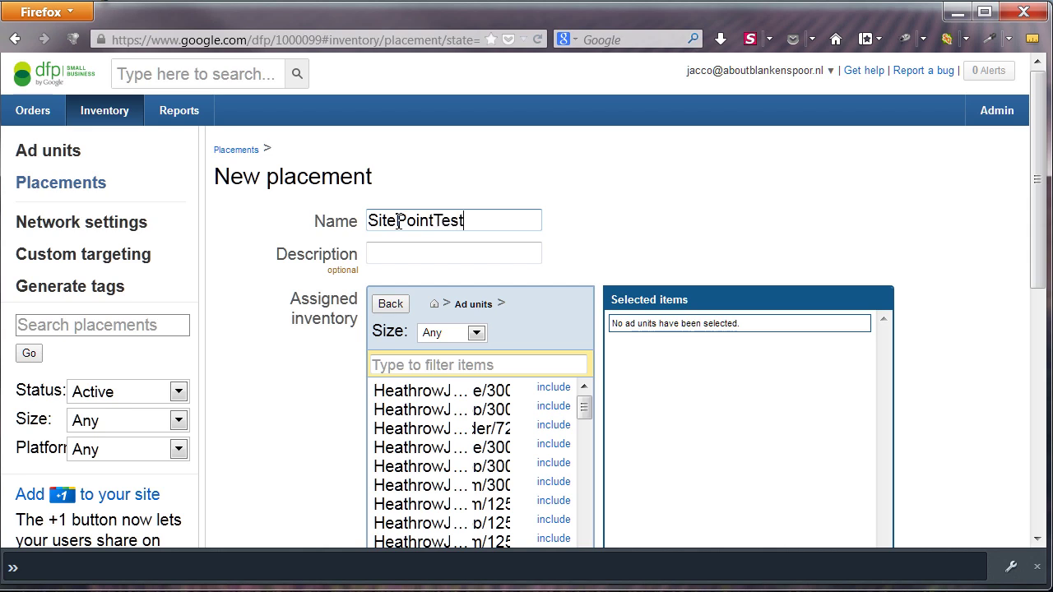
{"action": "type", "text": "Plac"}
{"action": "key", "text": "Tab"}
{"action": "type", "text": "SitePoint Test"}
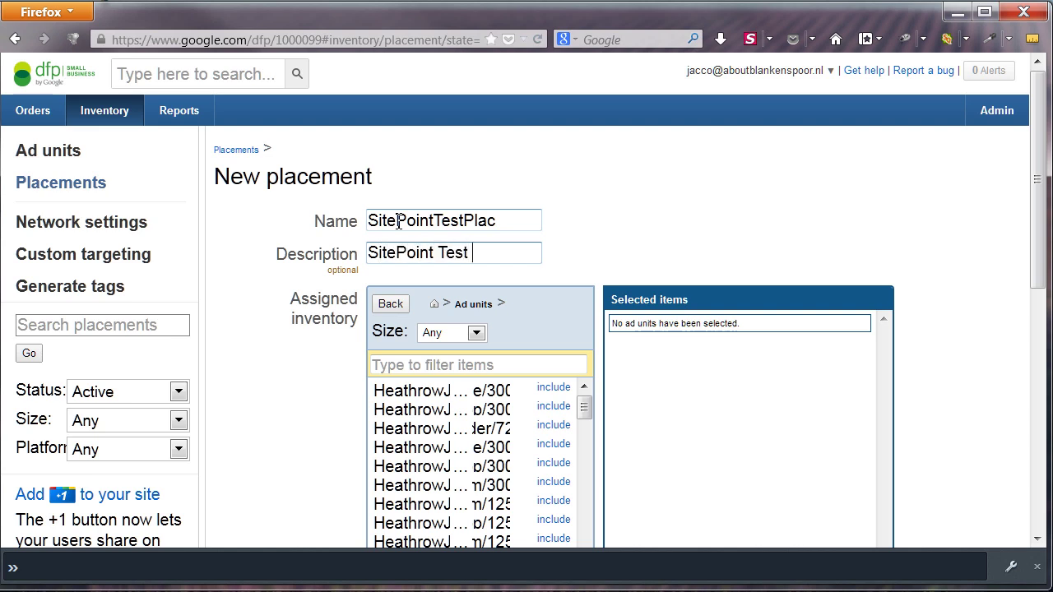
{"action": "type", "text": " 468x60"}
{"action": "scroll", "coordinate": [293, 362], "scroll_direction": "down", "scroll_amount": 3}
{"action": "left_click", "coordinate": [452, 227]}
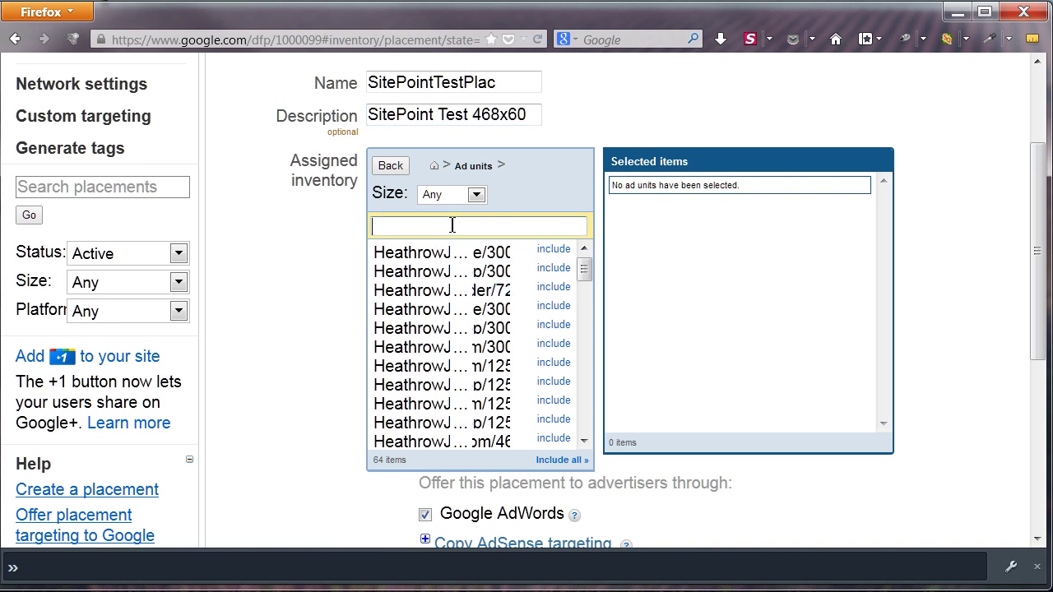
{"action": "type", "text": "site"}
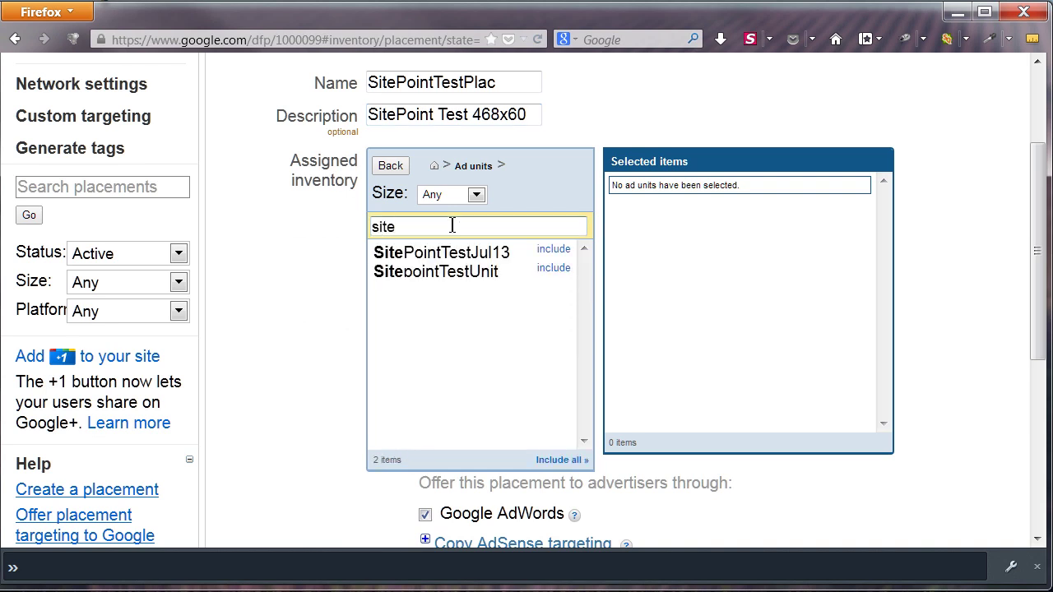
{"action": "left_click", "coordinate": [553, 251]}
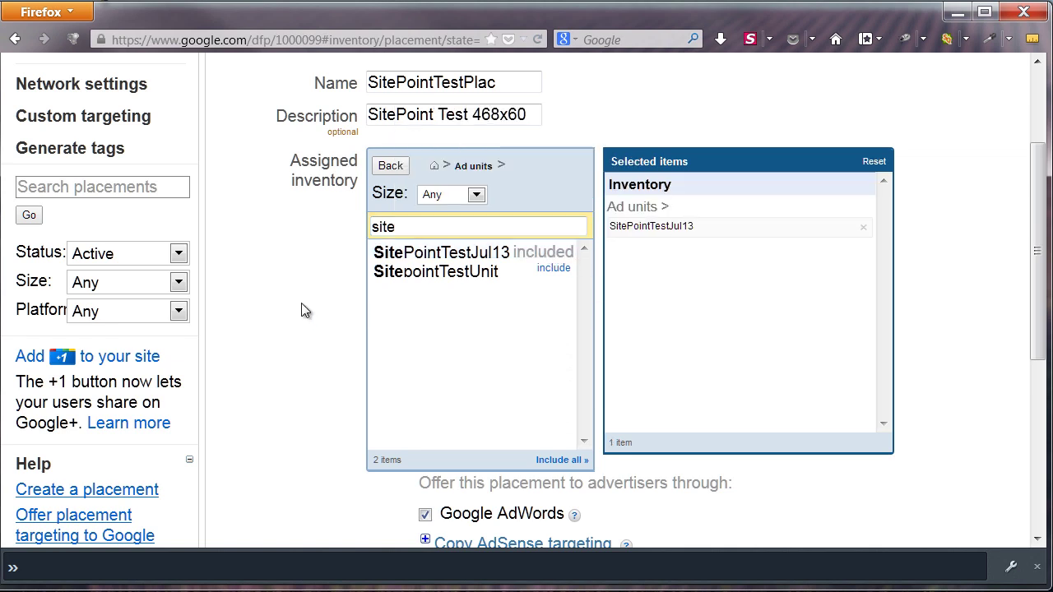
Target 'air hostess jobs' pages at Middle center, describe it '468x60 banner in content', and save
{"action": "scroll", "coordinate": [300, 303], "scroll_direction": "down", "scroll_amount": 5}
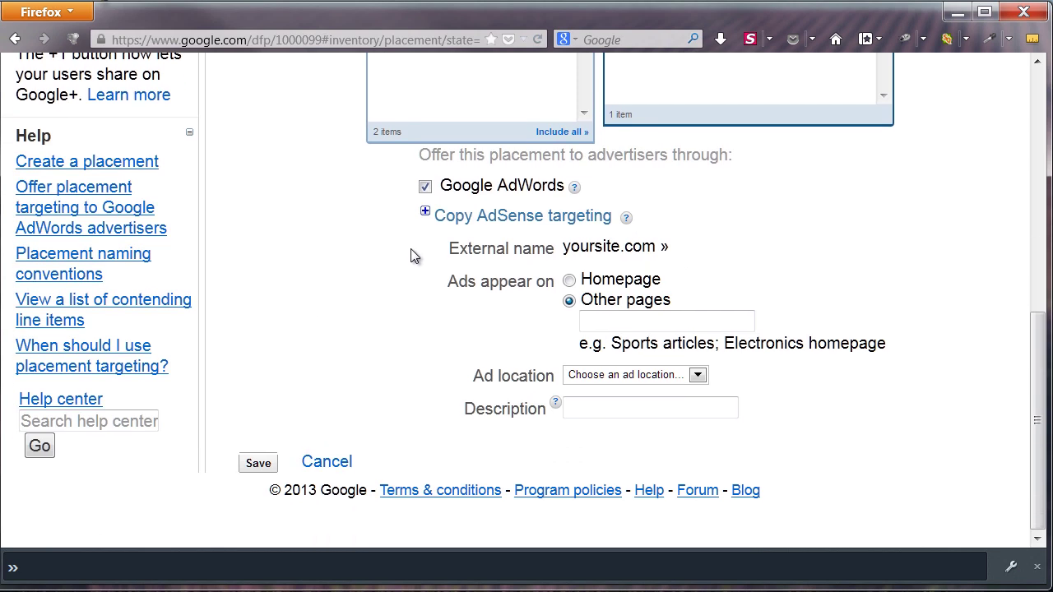
{"action": "left_click", "coordinate": [425, 189]}
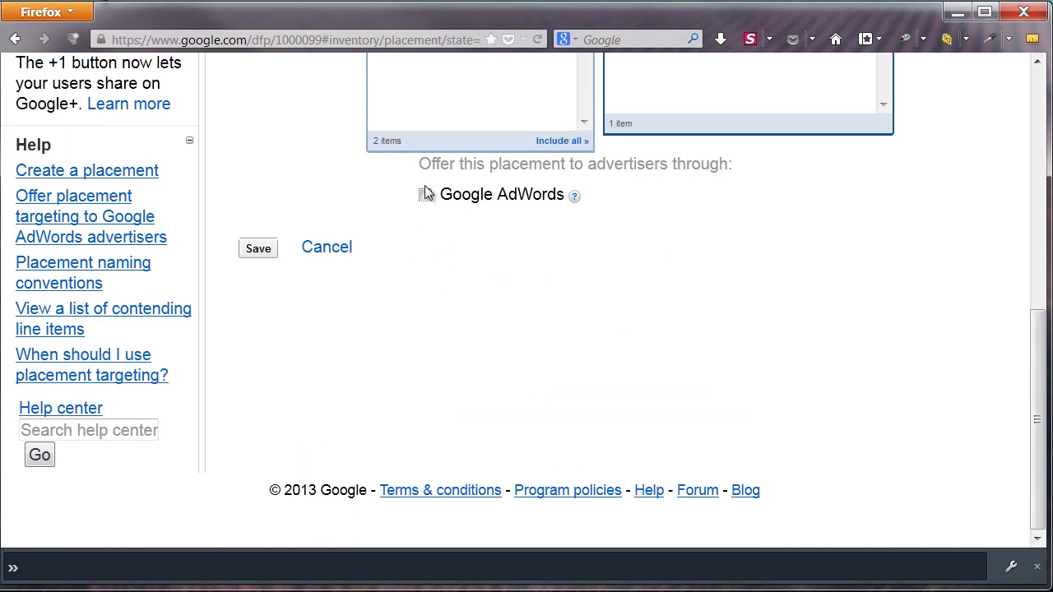
{"action": "left_click", "coordinate": [425, 196]}
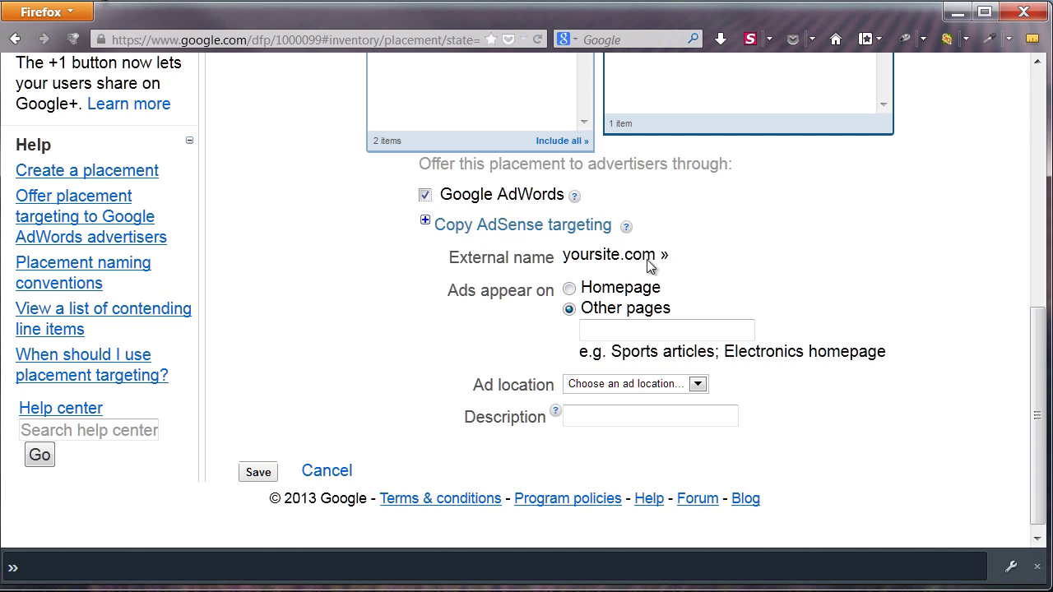
{"action": "left_click", "coordinate": [630, 327]}
{"action": "type", "text": "air hostess jobs"}
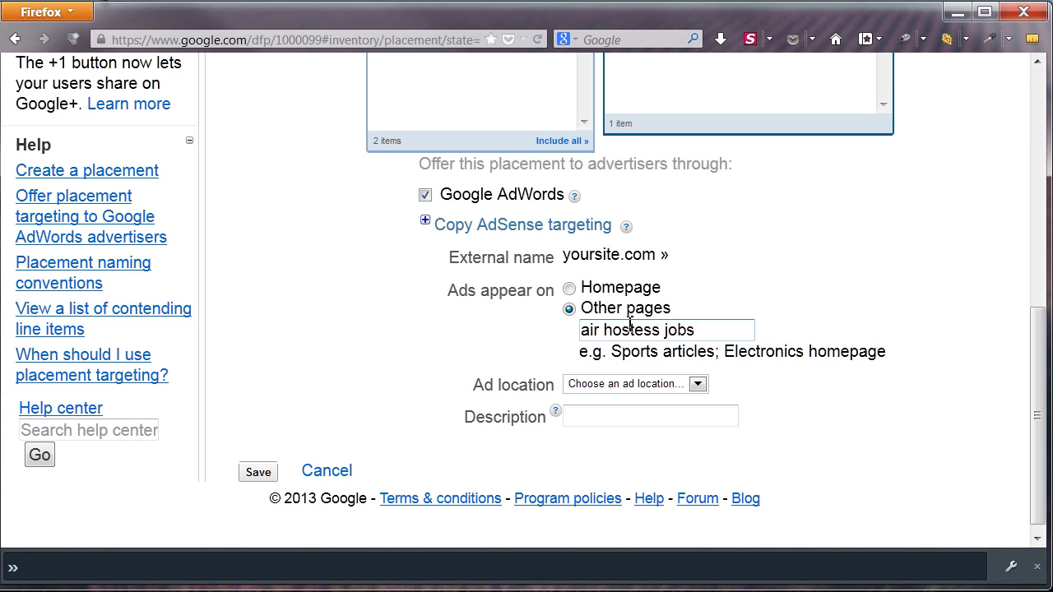
{"action": "left_click", "coordinate": [616, 383]}
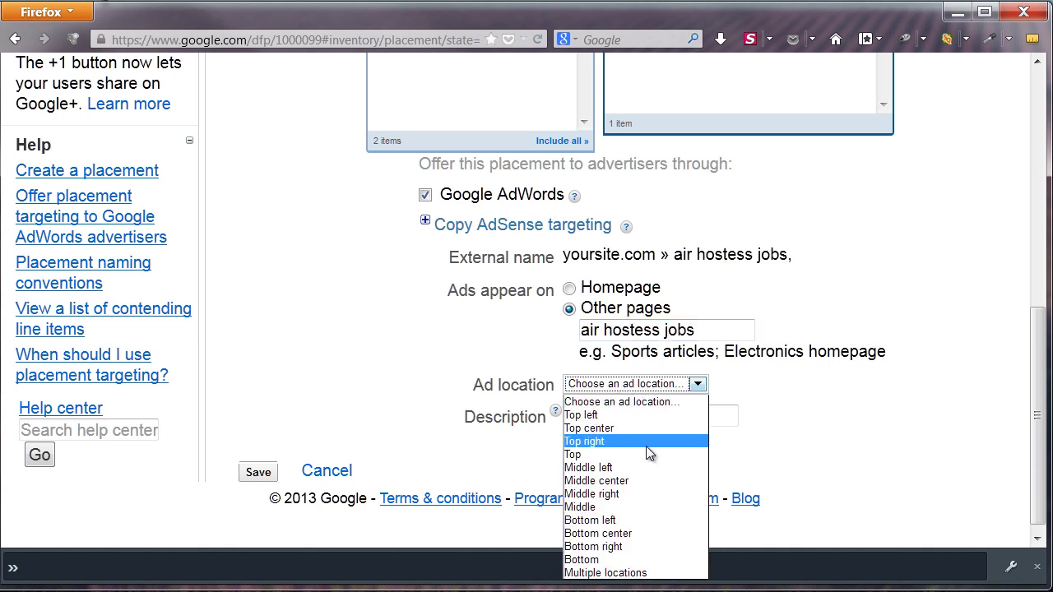
{"action": "left_click", "coordinate": [647, 482]}
{"action": "left_click", "coordinate": [632, 417]}
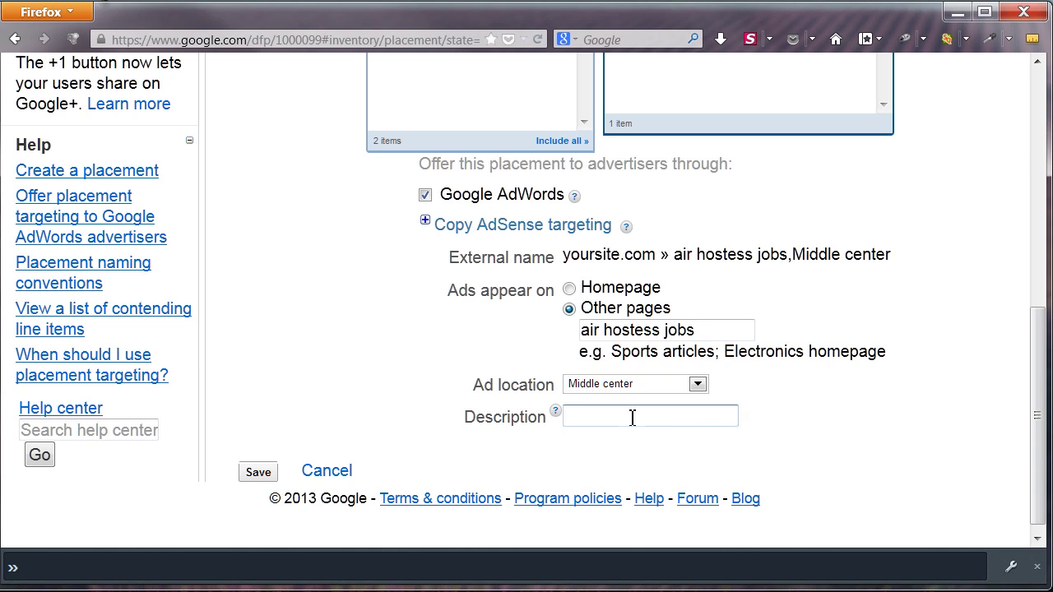
{"action": "type", "text": "468x60 banner in c"}
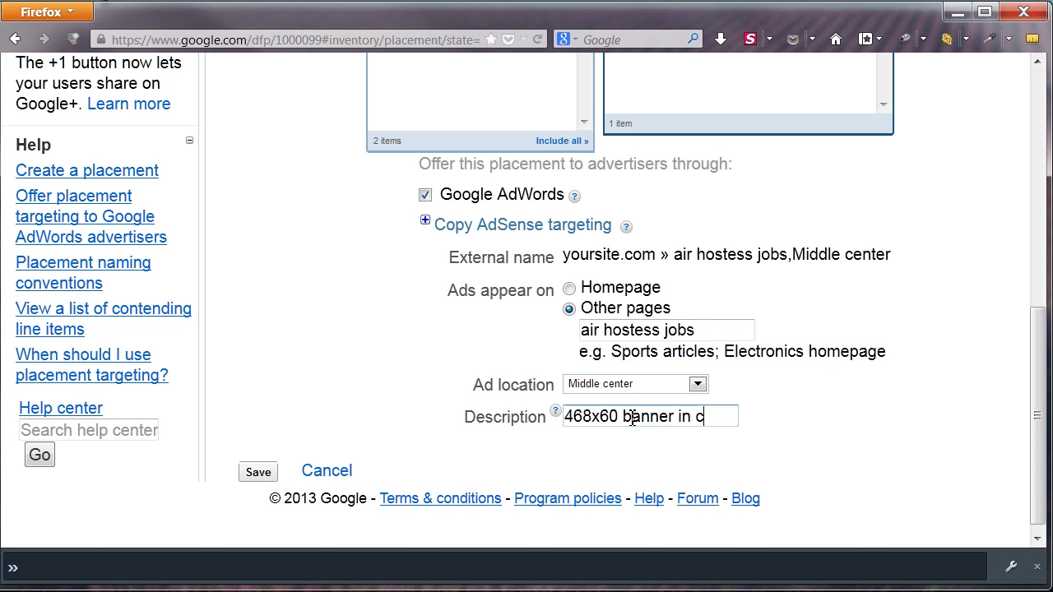
{"action": "type", "text": "ontent"}
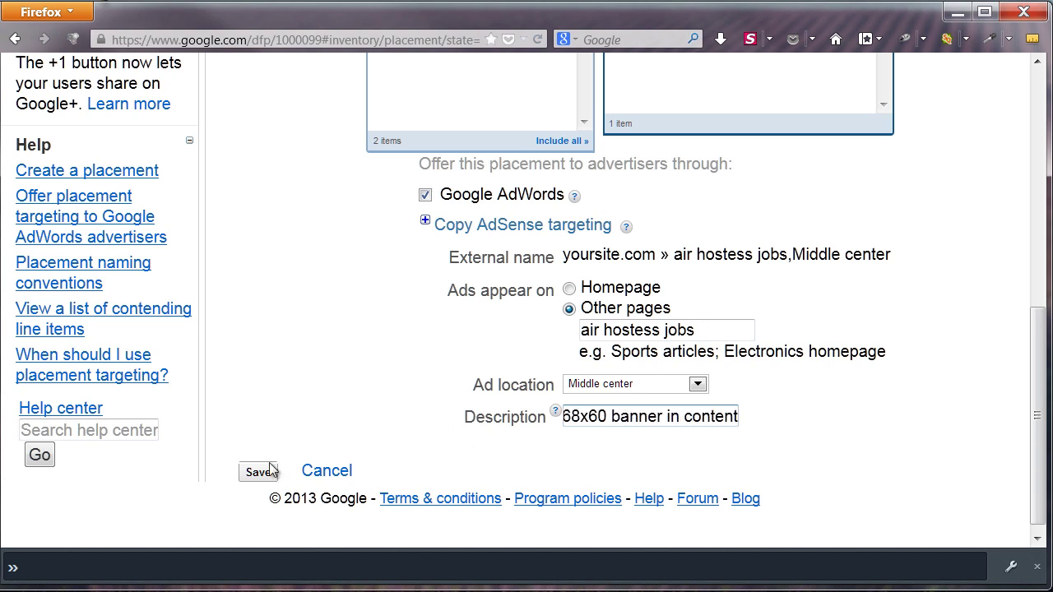
{"action": "left_click", "coordinate": [261, 478]}
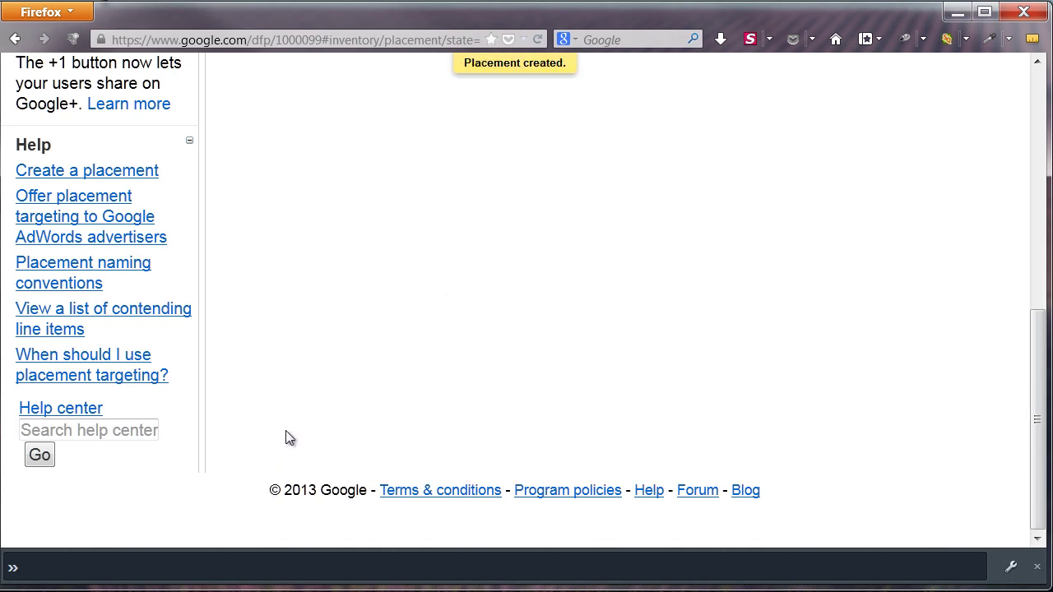
{"action": "scroll", "coordinate": [325, 437], "scroll_direction": "down", "scroll_amount": 8}
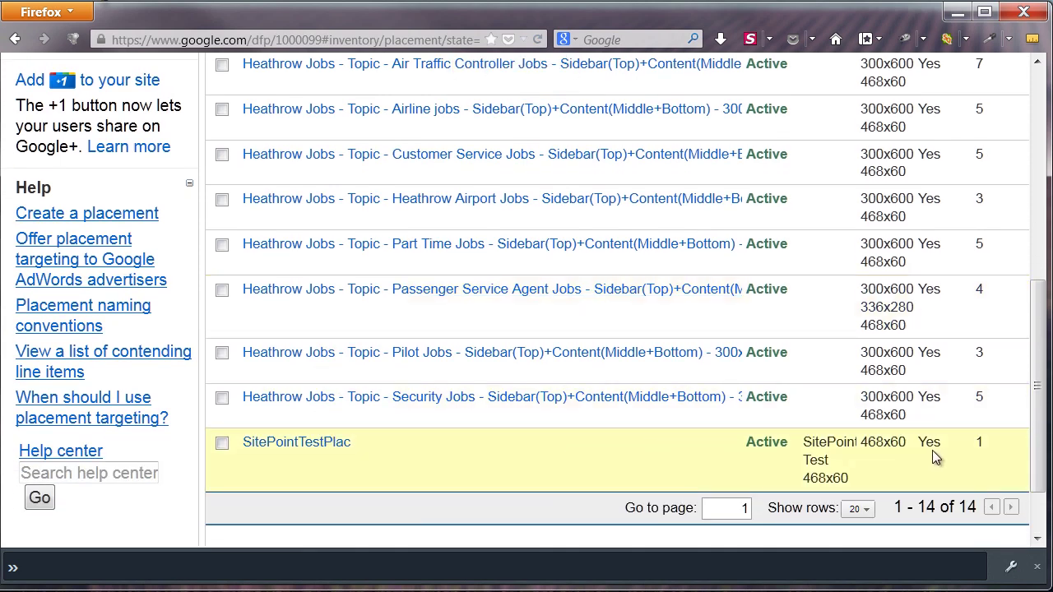
{"action": "left_click", "coordinate": [308, 444]}
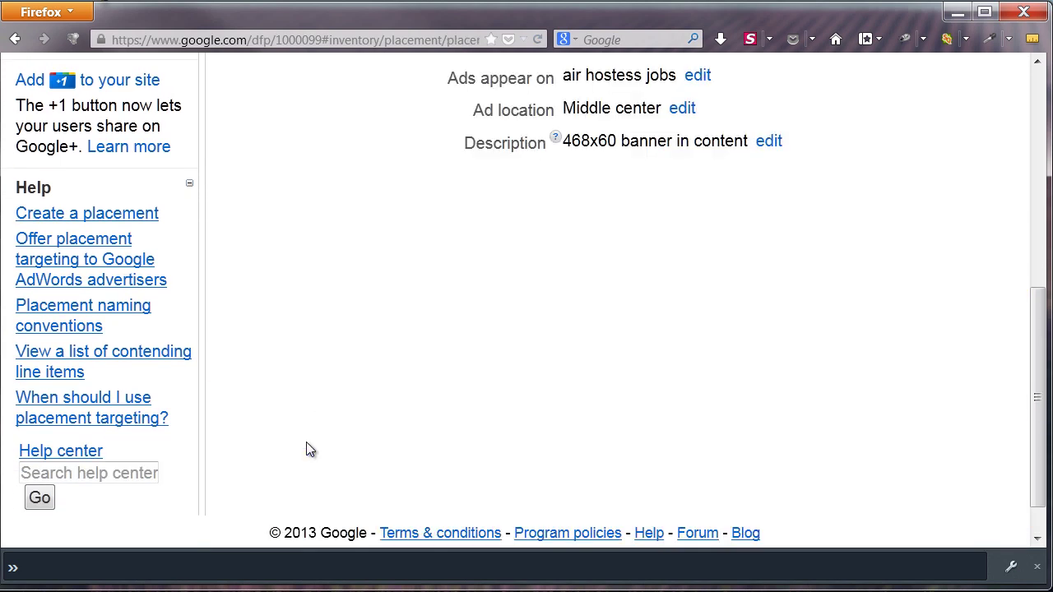
{"action": "scroll", "coordinate": [324, 396], "scroll_direction": "up", "scroll_amount": 5}
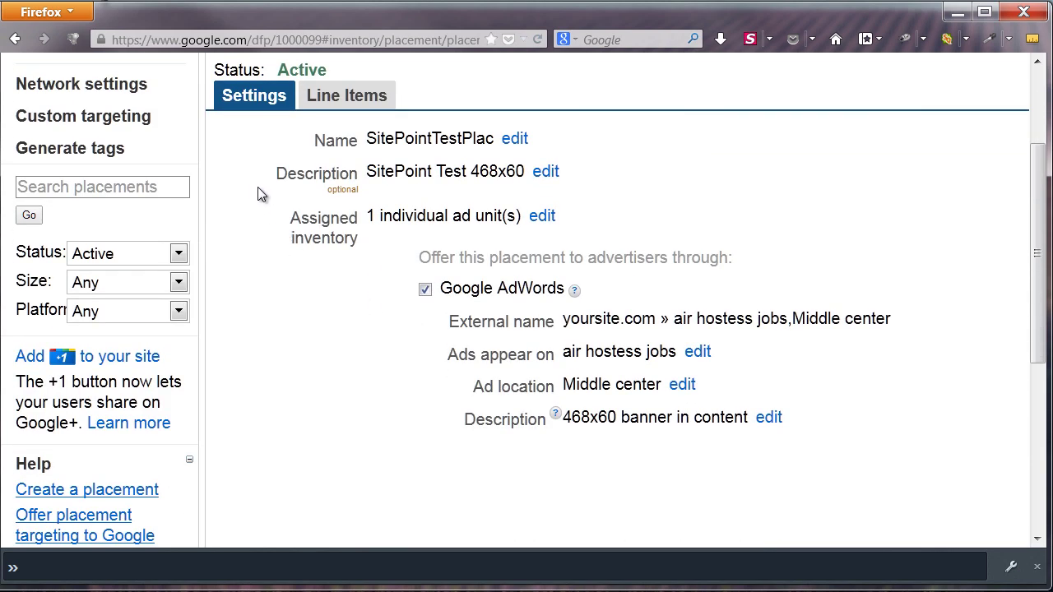
{"action": "scroll", "coordinate": [258, 188], "scroll_direction": "up", "scroll_amount": 3}
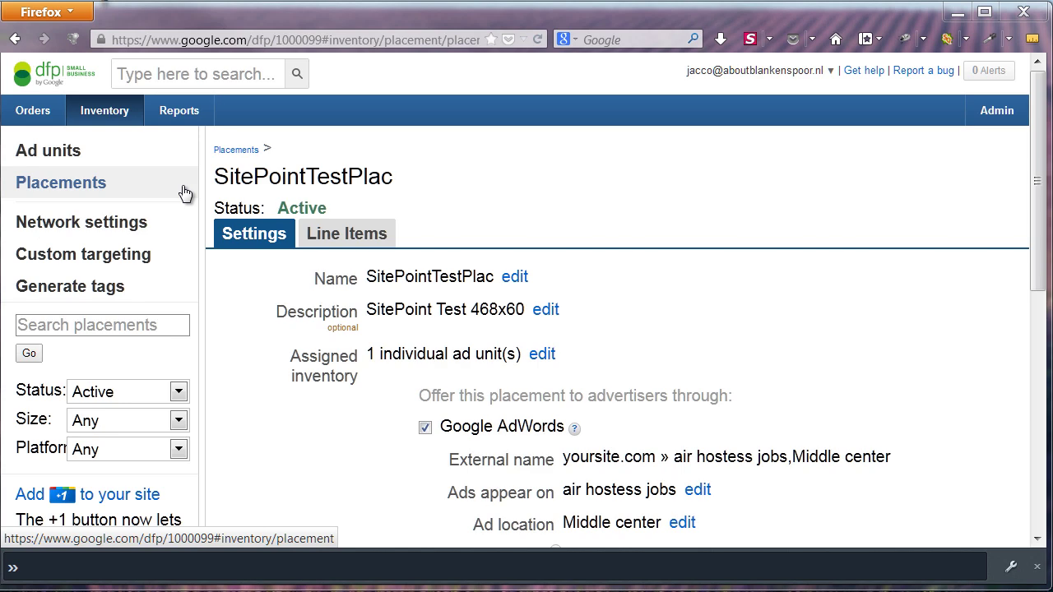
{"action": "left_click", "coordinate": [185, 192]}
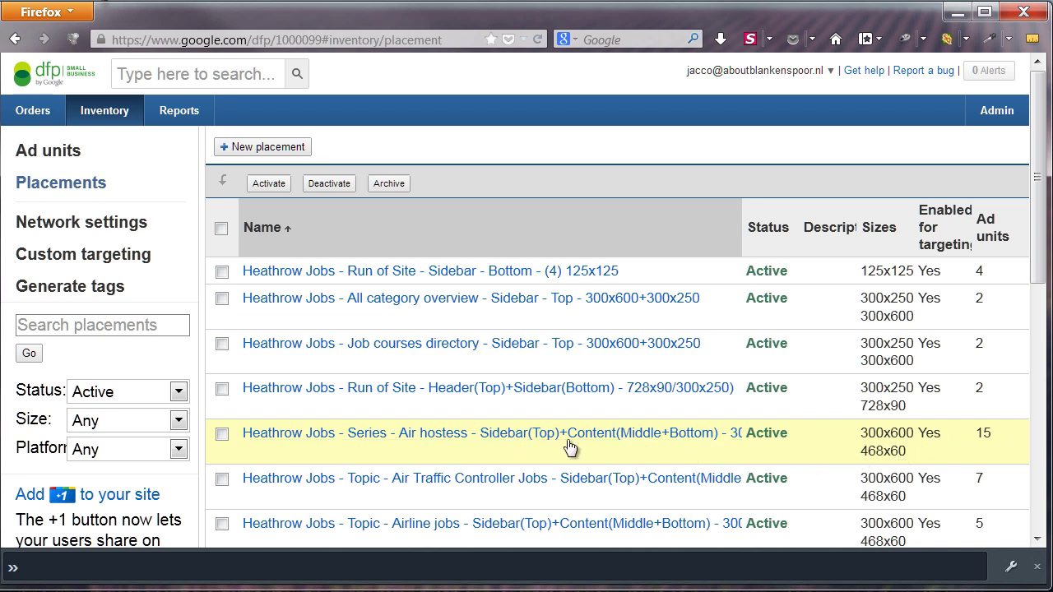
Open the Heathrow Jobs - Series - Air hostess placement and look through its settings
{"action": "left_click", "coordinate": [503, 440]}
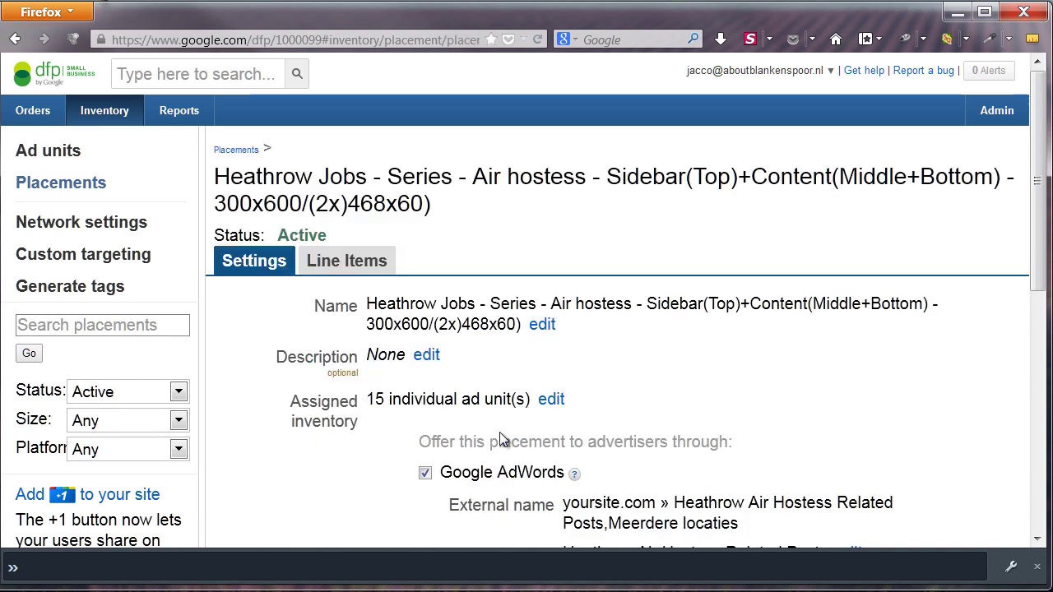
{"action": "scroll", "coordinate": [764, 282], "scroll_direction": "down", "scroll_amount": 2}
{"action": "scroll", "coordinate": [765, 285], "scroll_direction": "down", "scroll_amount": 1}
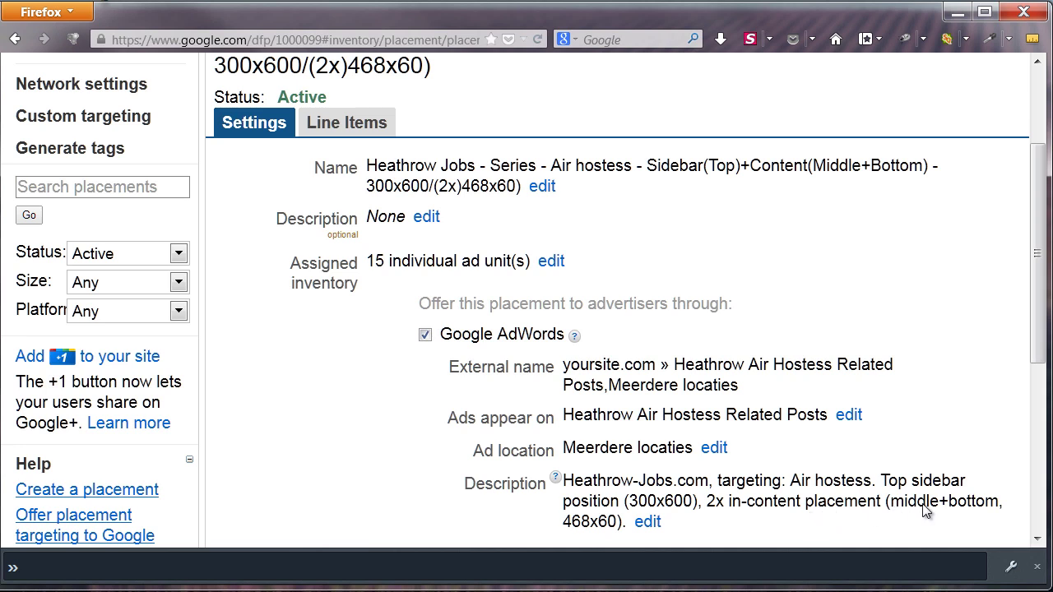
{"action": "scroll", "coordinate": [847, 527], "scroll_direction": "down", "scroll_amount": 3}
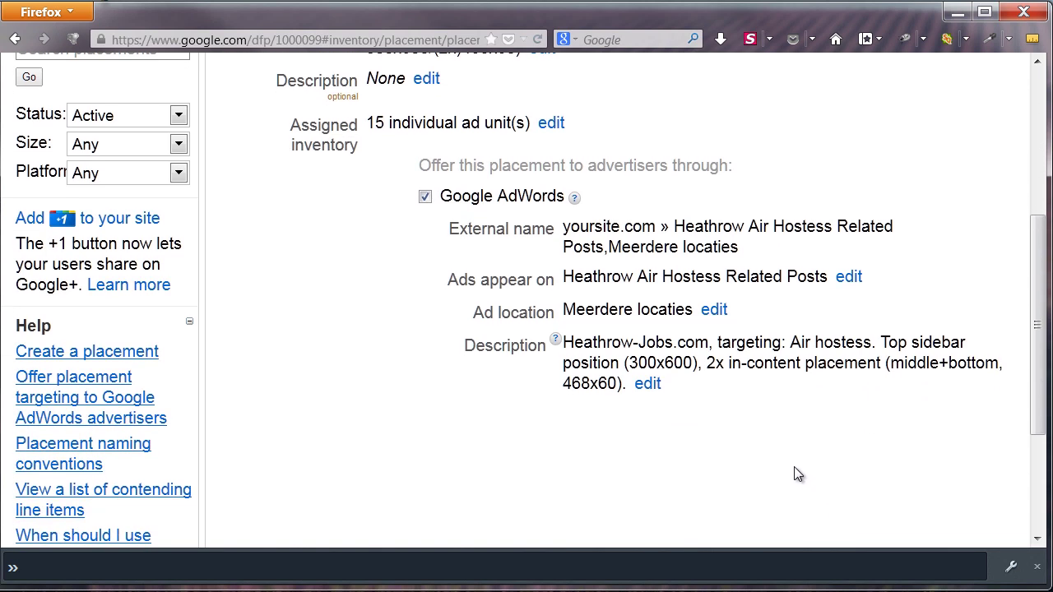
{"action": "scroll", "coordinate": [691, 395], "scroll_direction": "up", "scroll_amount": 3}
{"action": "scroll", "coordinate": [387, 136], "scroll_direction": "up", "scroll_amount": 3}
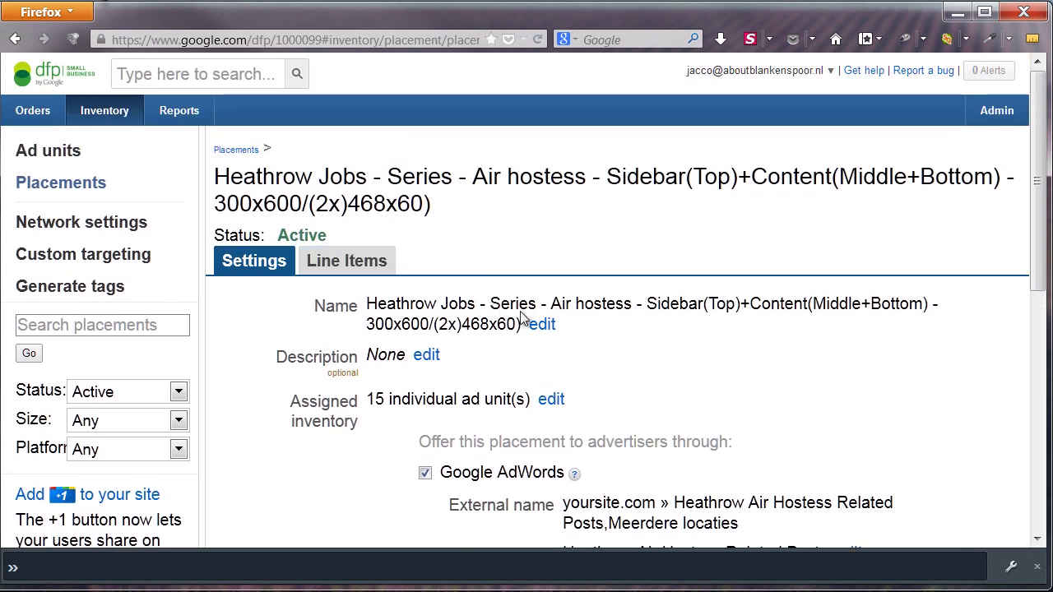
Open the placement's assigned ad units for editing, then cancel and discard the changes
{"action": "left_click", "coordinate": [551, 399]}
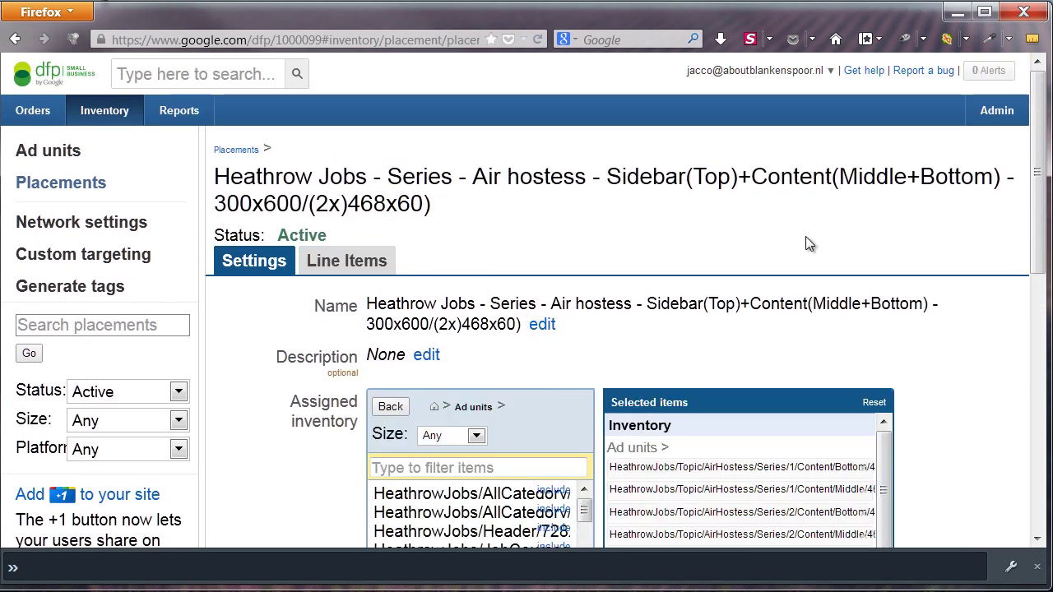
{"action": "scroll", "coordinate": [860, 228], "scroll_direction": "down", "scroll_amount": 6}
{"action": "mouse_move", "coordinate": [752, 192]}
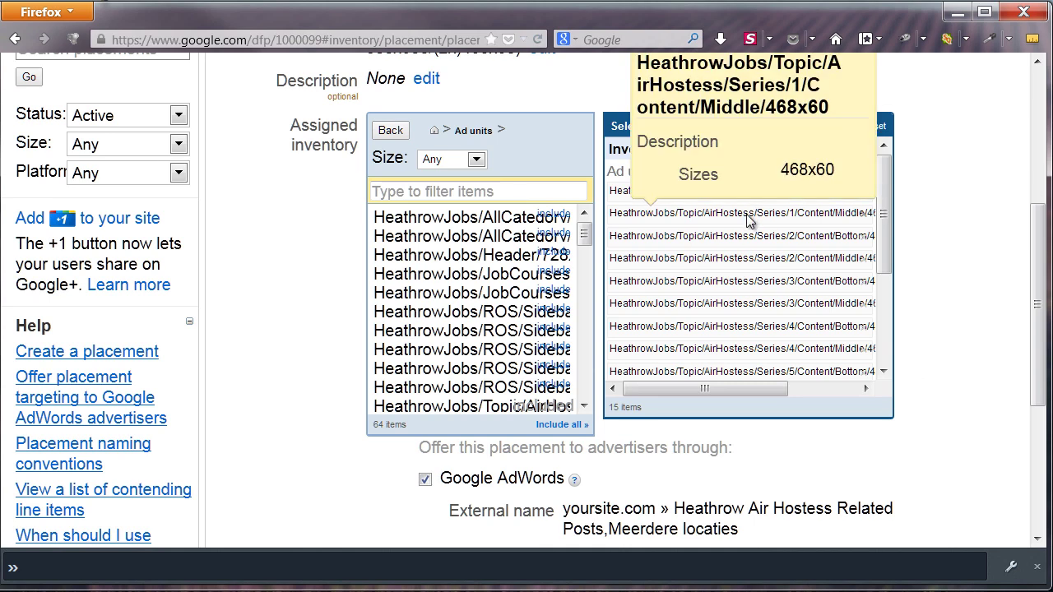
{"action": "mouse_move", "coordinate": [745, 260]}
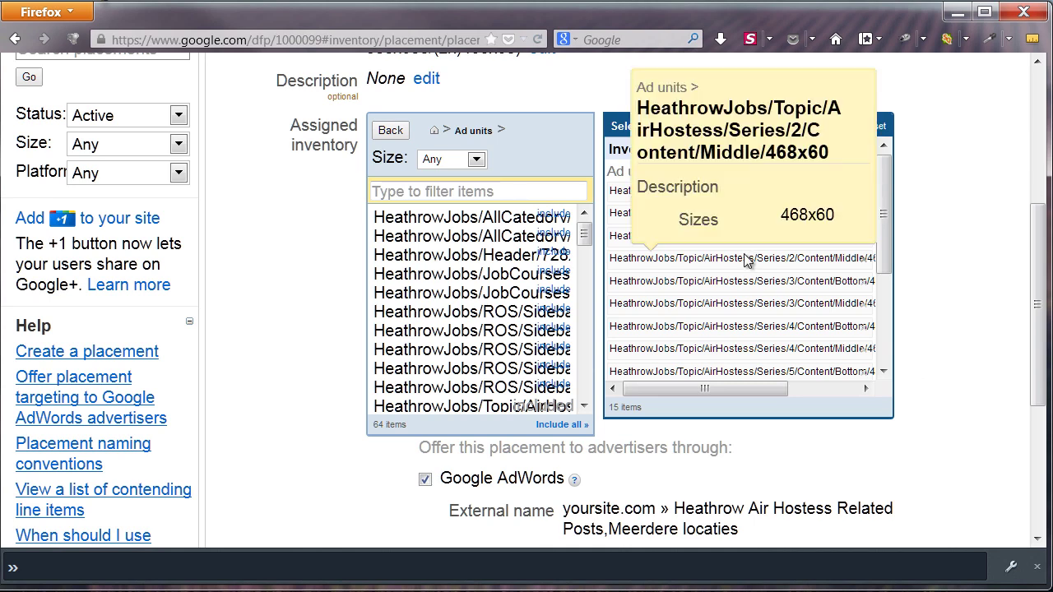
{"action": "mouse_move", "coordinate": [740, 287]}
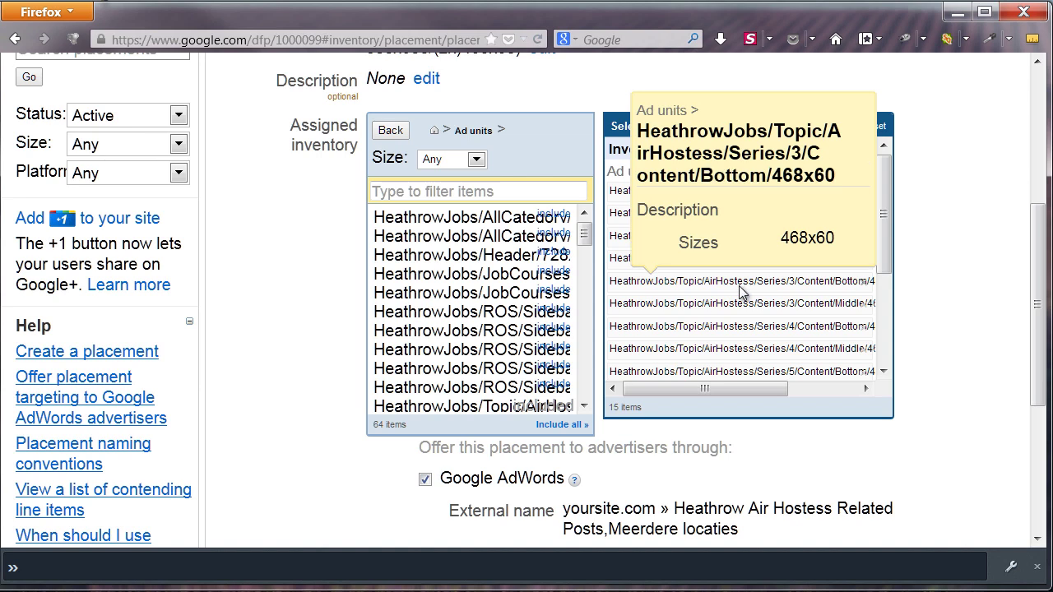
{"action": "mouse_move", "coordinate": [741, 310]}
{"action": "mouse_move", "coordinate": [728, 332]}
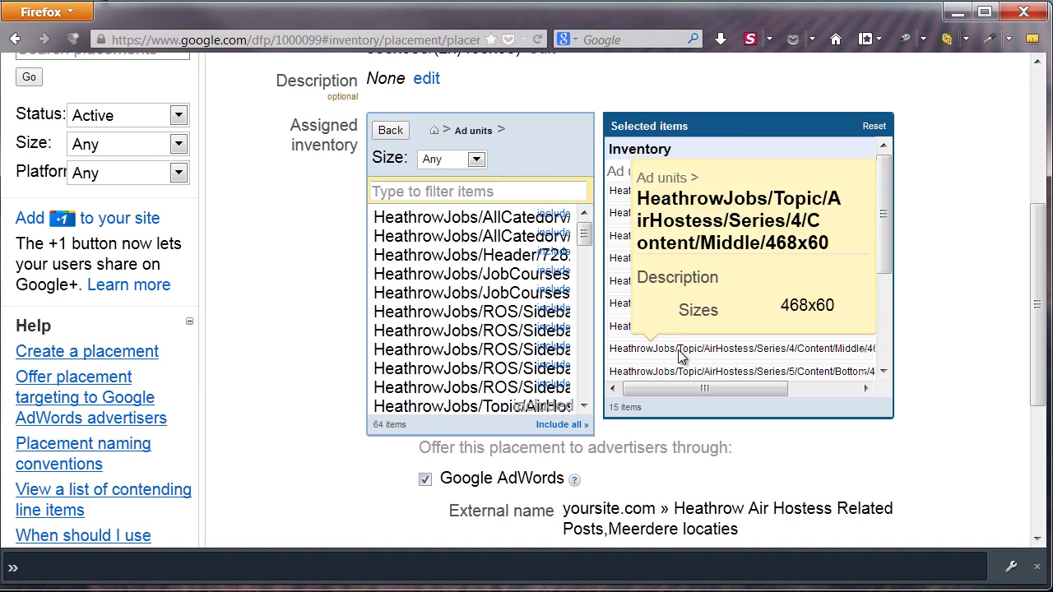
{"action": "scroll", "coordinate": [267, 302], "scroll_direction": "down", "scroll_amount": 5}
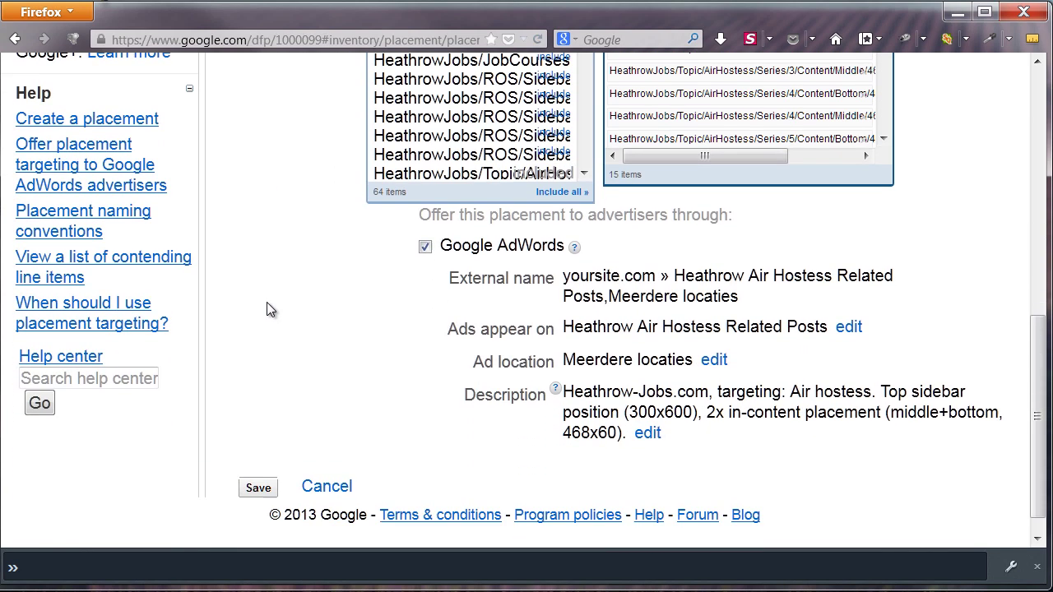
{"action": "left_click", "coordinate": [326, 463]}
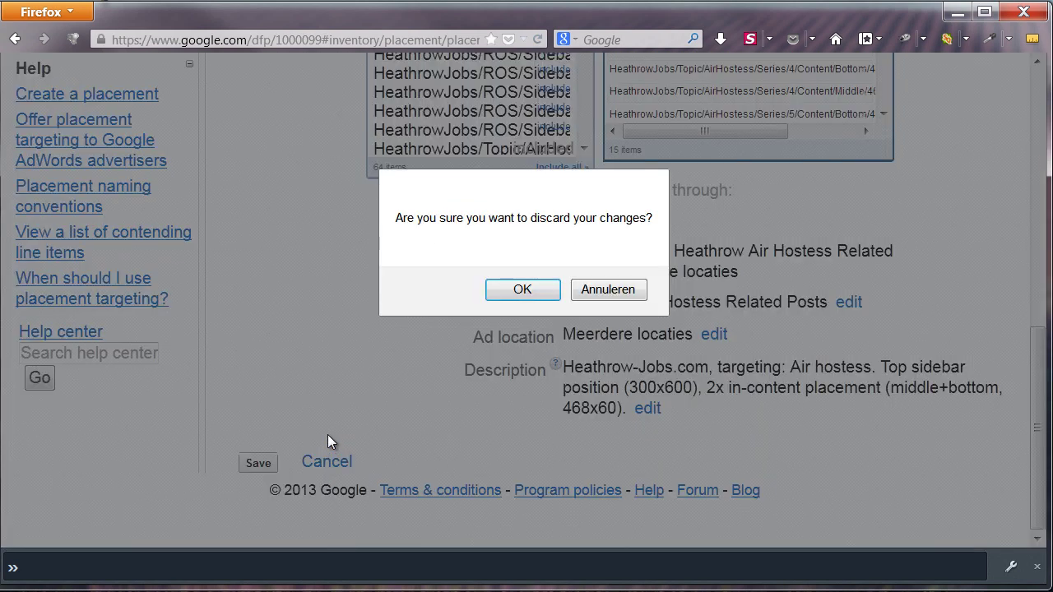
{"action": "left_click", "coordinate": [506, 288]}
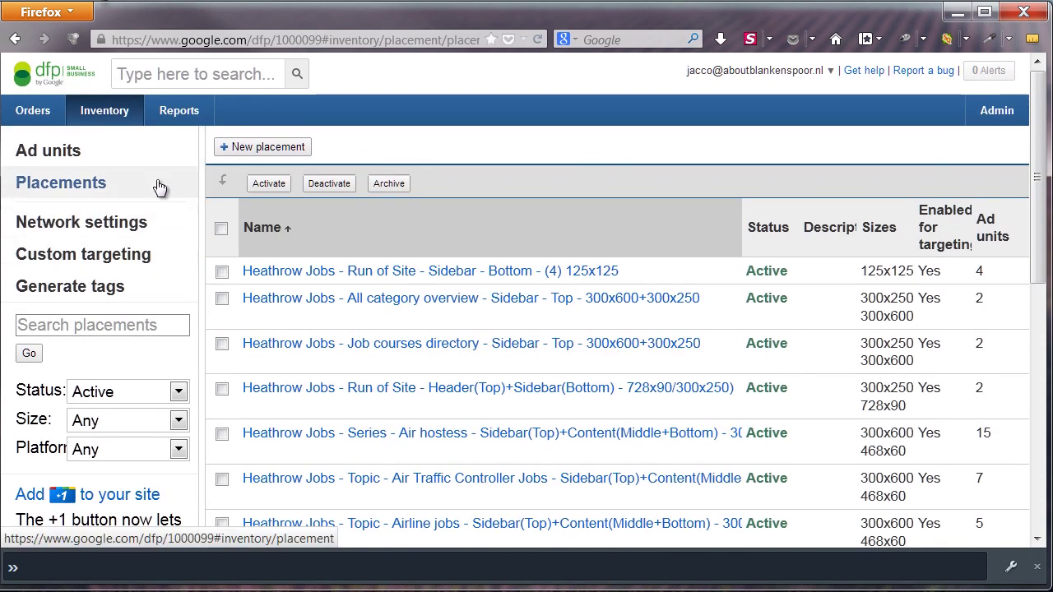
{"action": "left_click", "coordinate": [161, 189]}
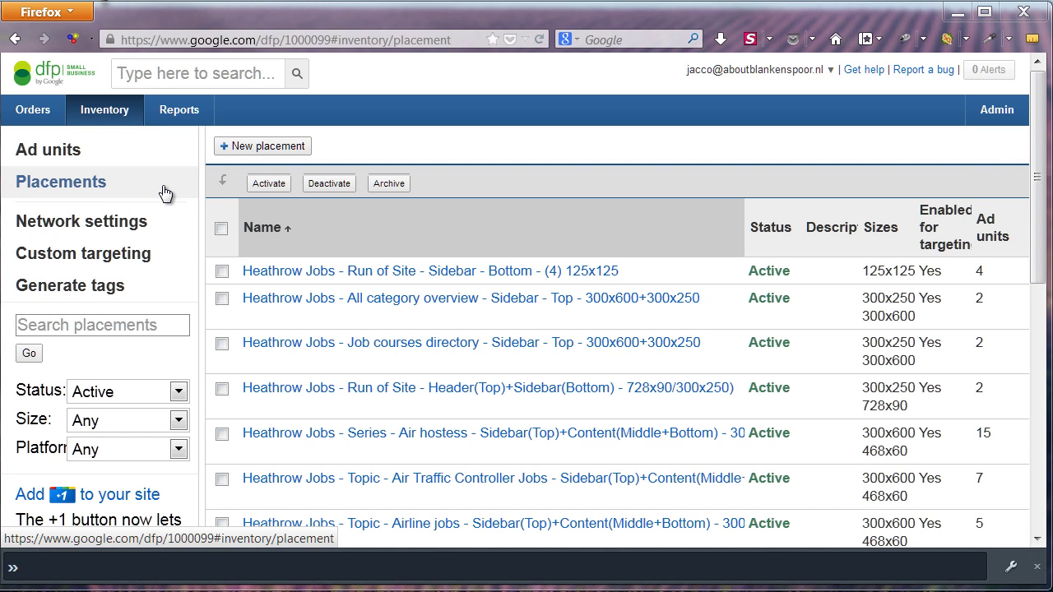
{"action": "left_click", "coordinate": [218, 43]}
{"action": "type", "text": "ww"}
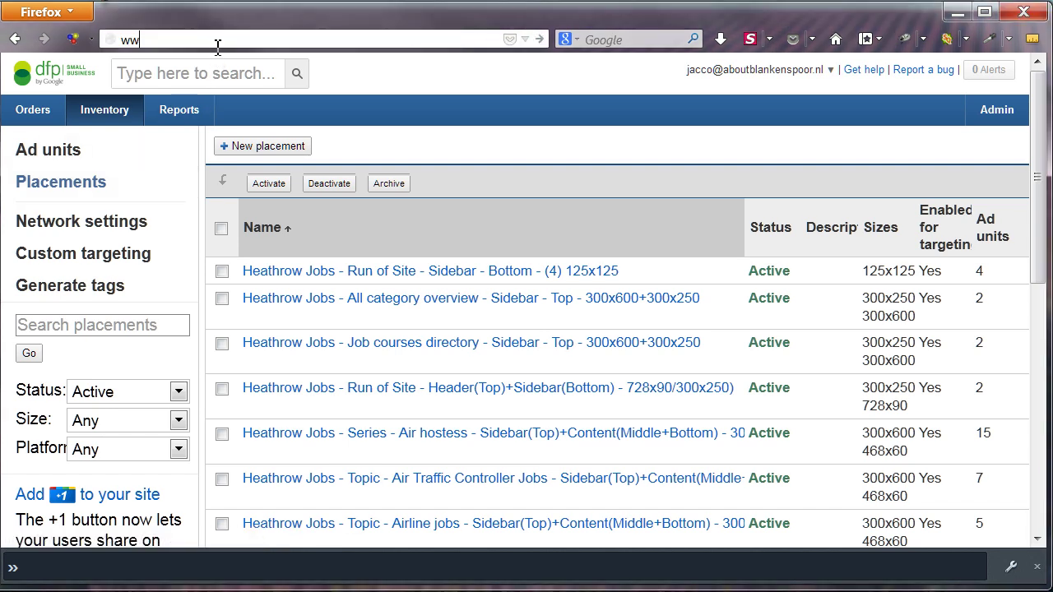
{"action": "type", "text": "w.heathrowcareers.co.uk/"}
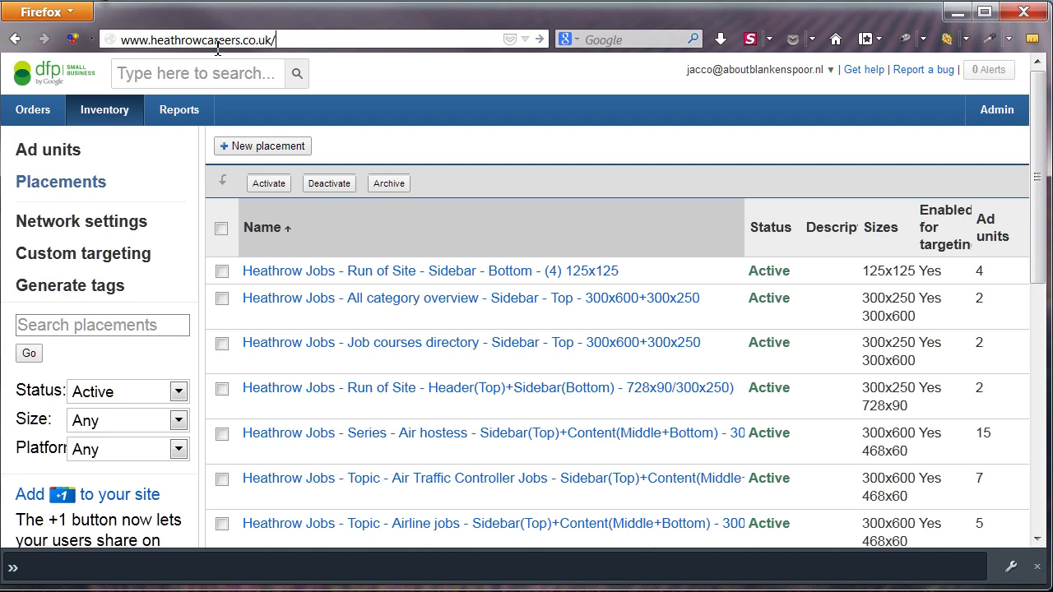
{"action": "type", "text": "wp-admin"}
{"action": "key", "text": "Return"}
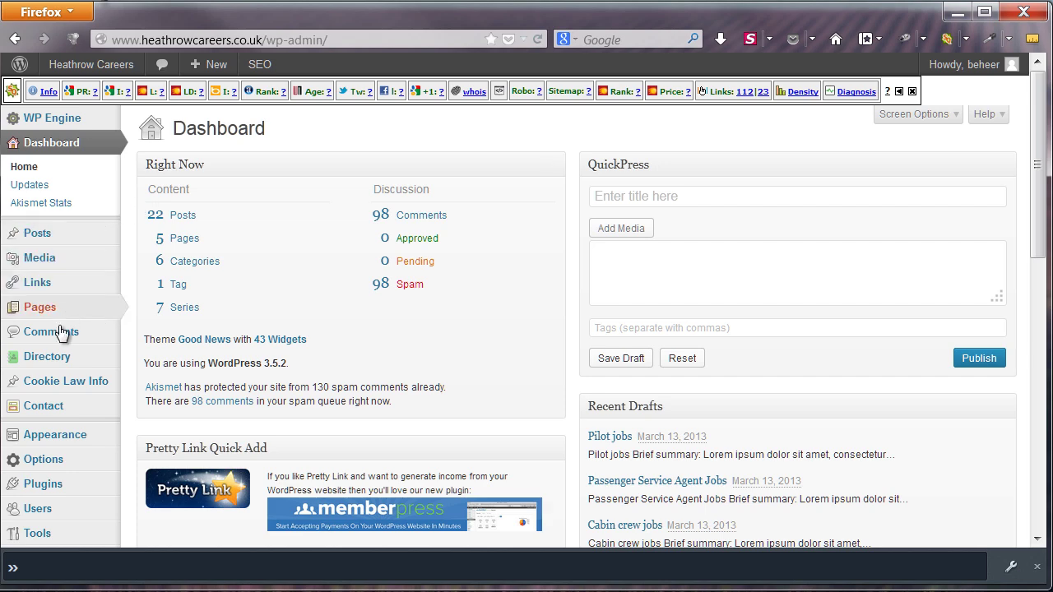
Open Installed Plugins and find Code Insert Manager 2.3.3 among the active plugins
{"action": "mouse_move", "coordinate": [46, 489]}
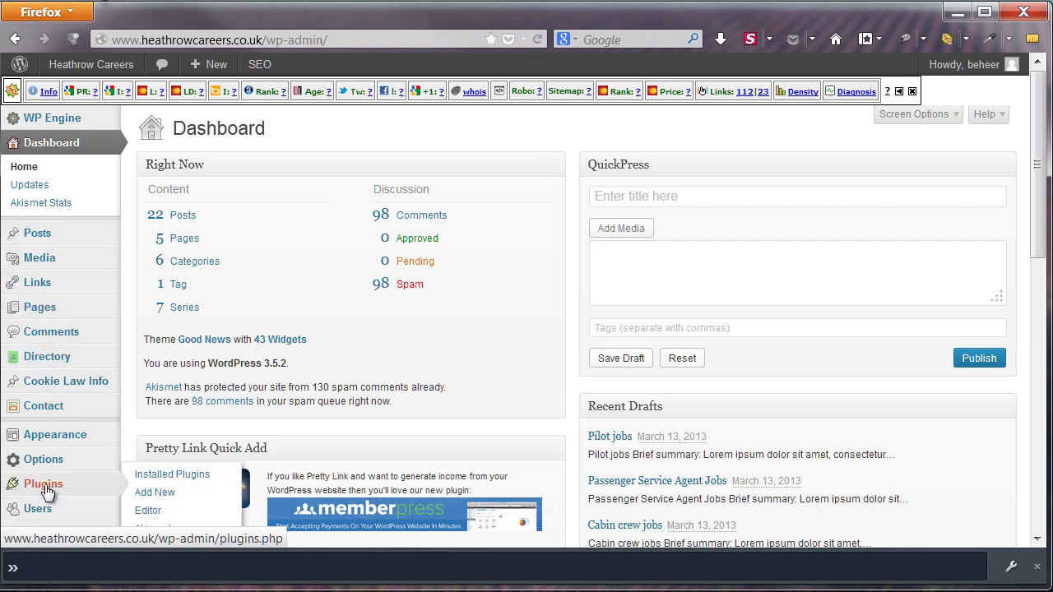
{"action": "left_click", "coordinate": [77, 484]}
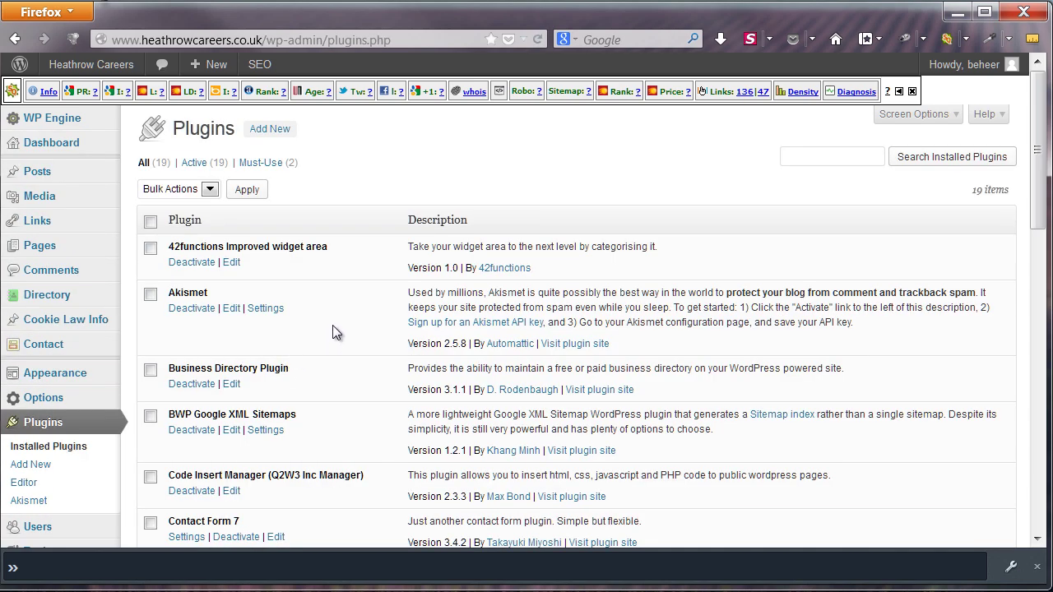
{"action": "scroll", "coordinate": [628, 245], "scroll_direction": "down", "scroll_amount": 3}
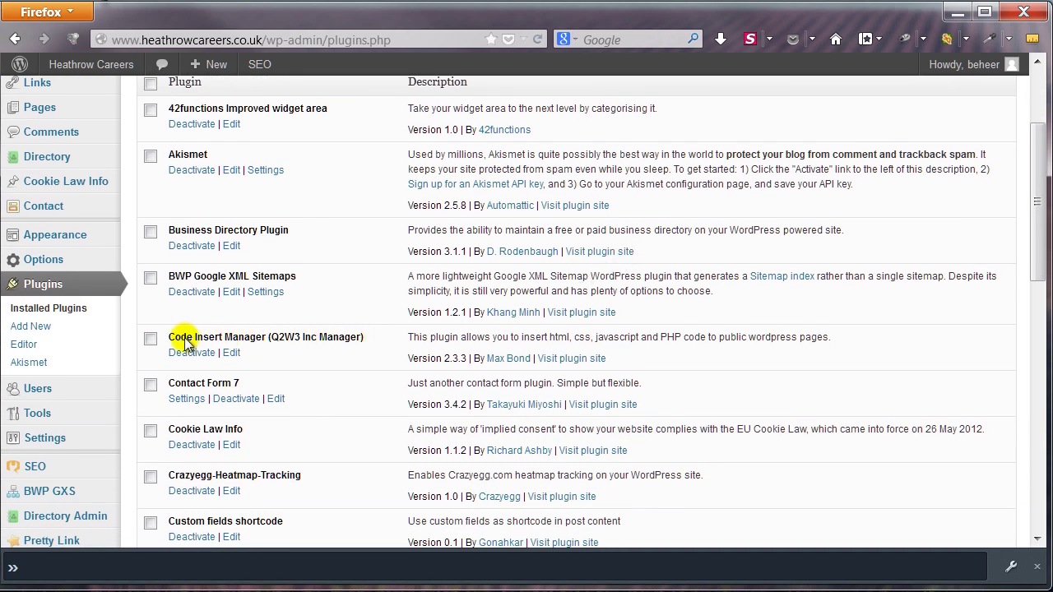
{"action": "scroll", "coordinate": [322, 380], "scroll_direction": "down", "scroll_amount": 3}
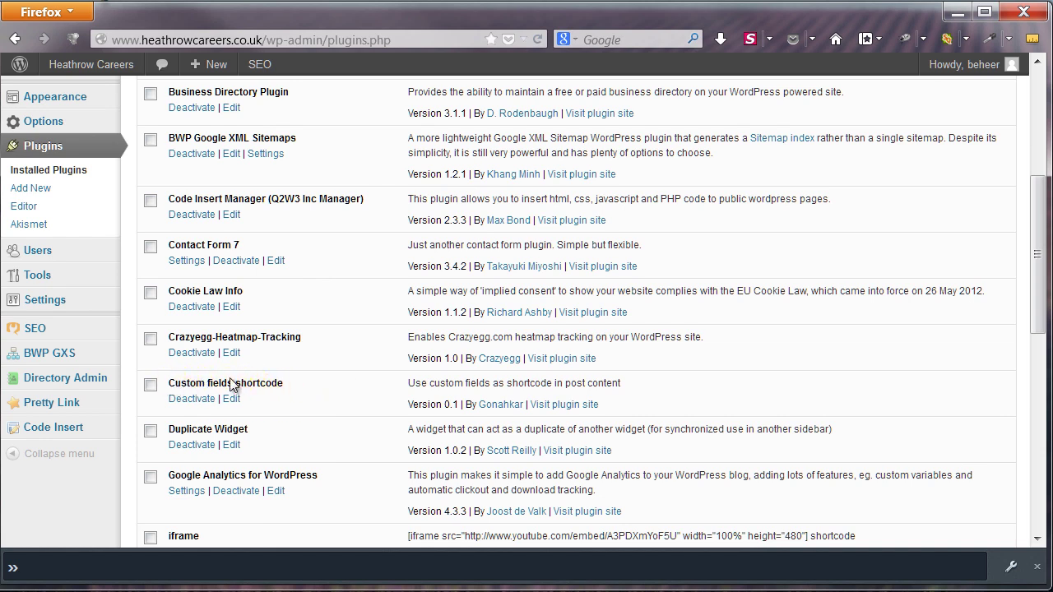
{"action": "scroll", "coordinate": [370, 362], "scroll_direction": "up", "scroll_amount": 1}
{"action": "scroll", "coordinate": [370, 362], "scroll_direction": "up", "scroll_amount": 2}
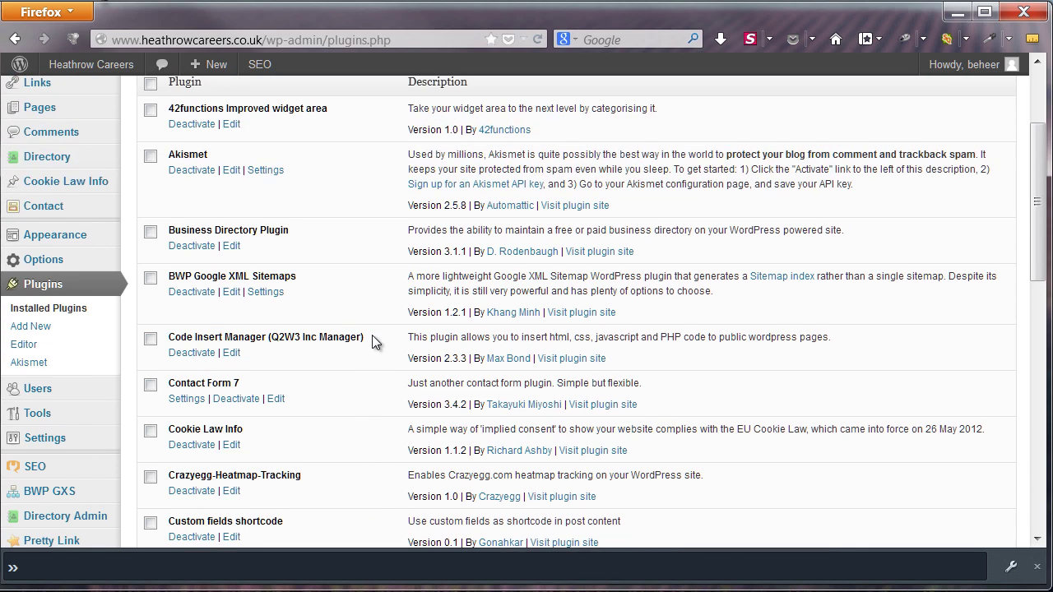
{"action": "scroll", "coordinate": [120, 379], "scroll_direction": "down", "scroll_amount": 3}
Open the Code Insert Manager's list of header code inserts
{"action": "mouse_move", "coordinate": [54, 436]}
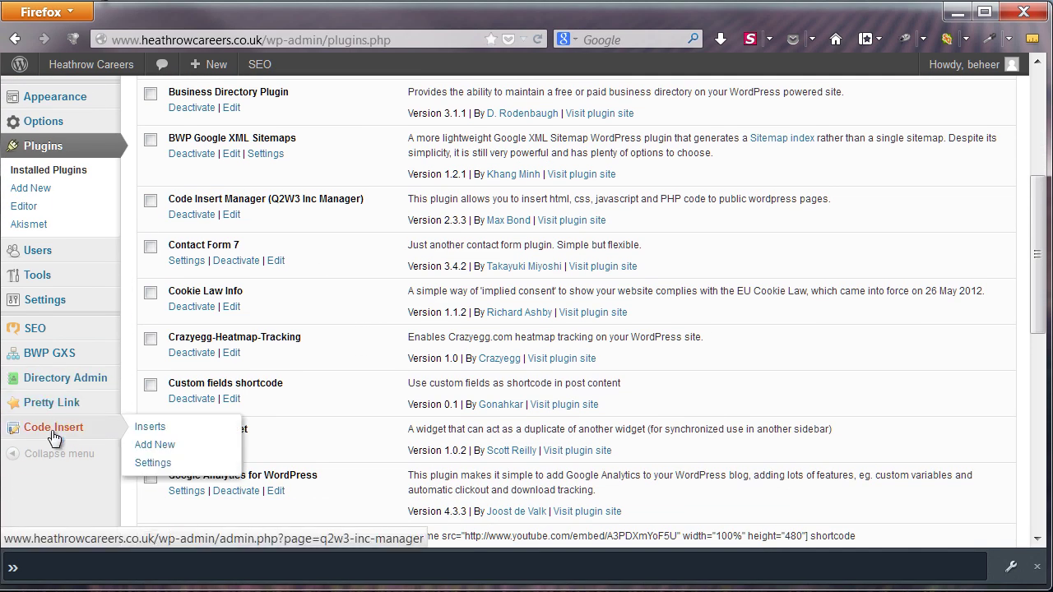
{"action": "left_click", "coordinate": [56, 432]}
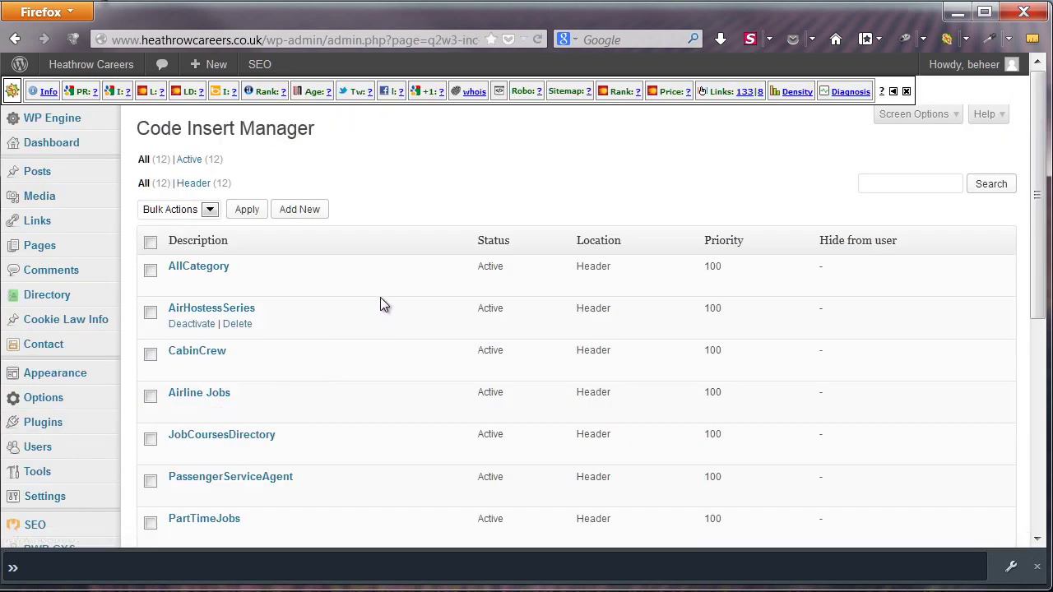
{"action": "scroll", "coordinate": [387, 285], "scroll_direction": "down", "scroll_amount": 3}
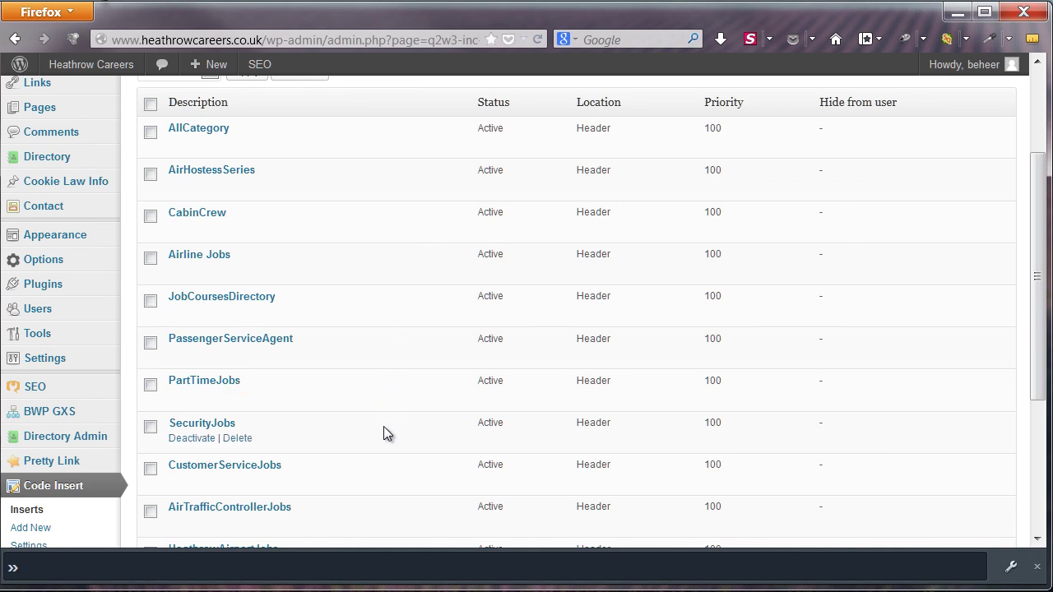
{"action": "scroll", "coordinate": [383, 430], "scroll_direction": "down", "scroll_amount": 3}
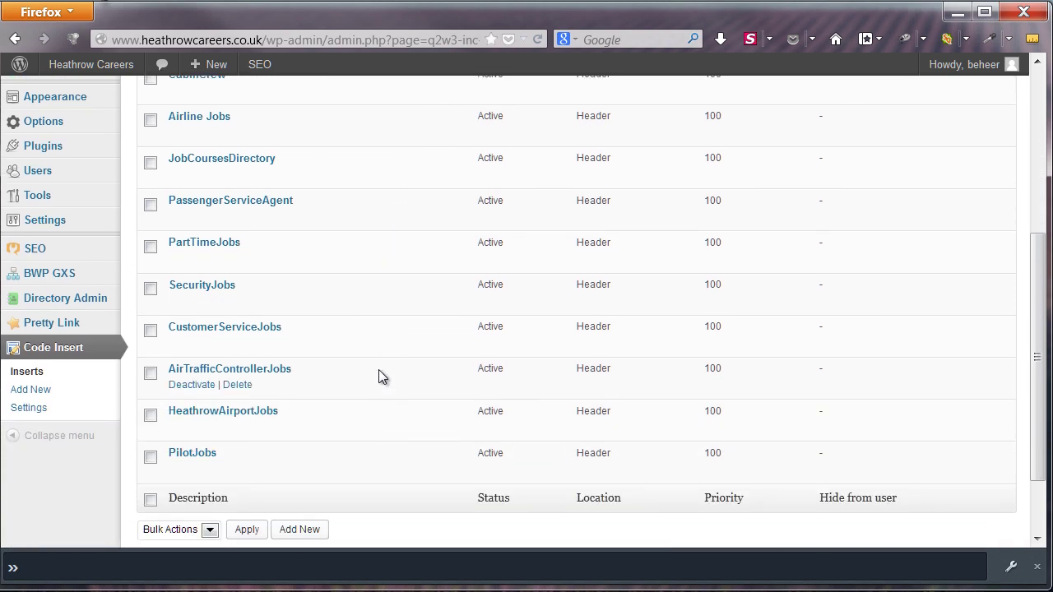
{"action": "scroll", "coordinate": [379, 366], "scroll_direction": "up", "scroll_amount": 2}
{"action": "scroll", "coordinate": [379, 366], "scroll_direction": "up", "scroll_amount": 1}
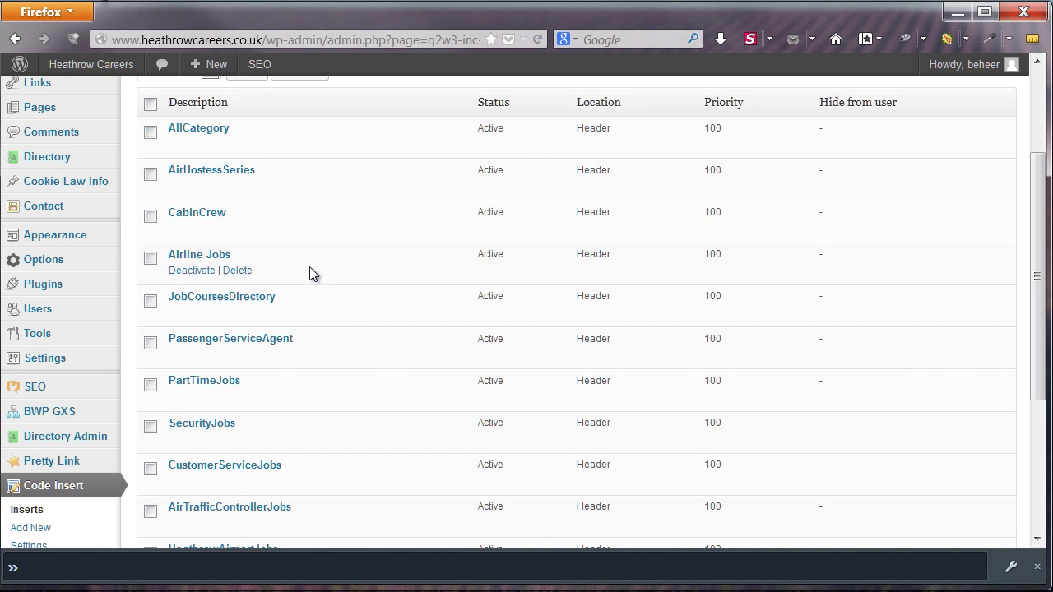
Open the AirHostessSeries insert and inspect its googletag defineSlot code
{"action": "left_click", "coordinate": [207, 172]}
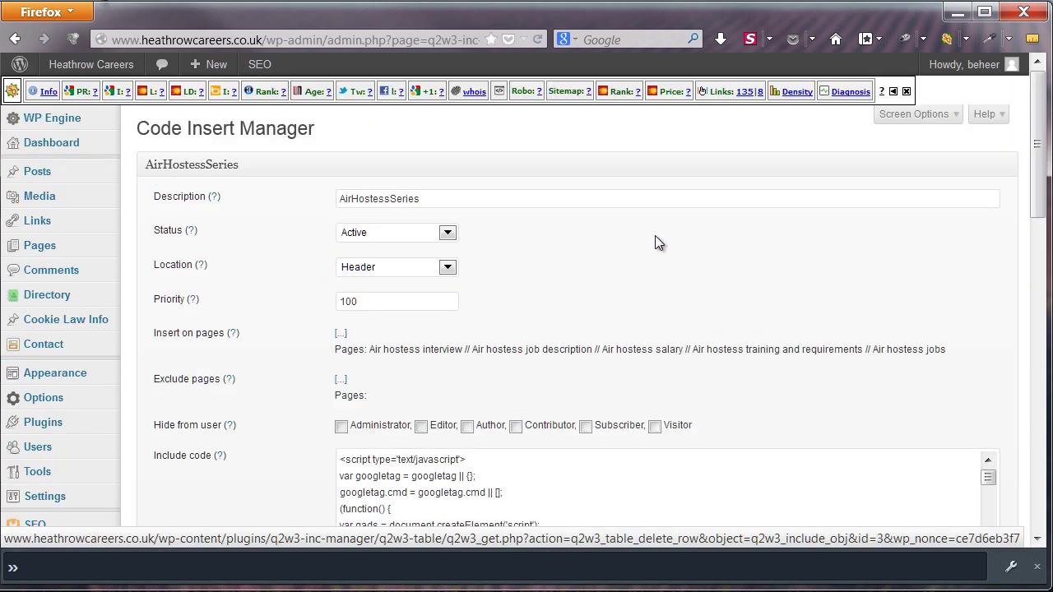
{"action": "scroll", "coordinate": [655, 236], "scroll_direction": "down", "scroll_amount": 3}
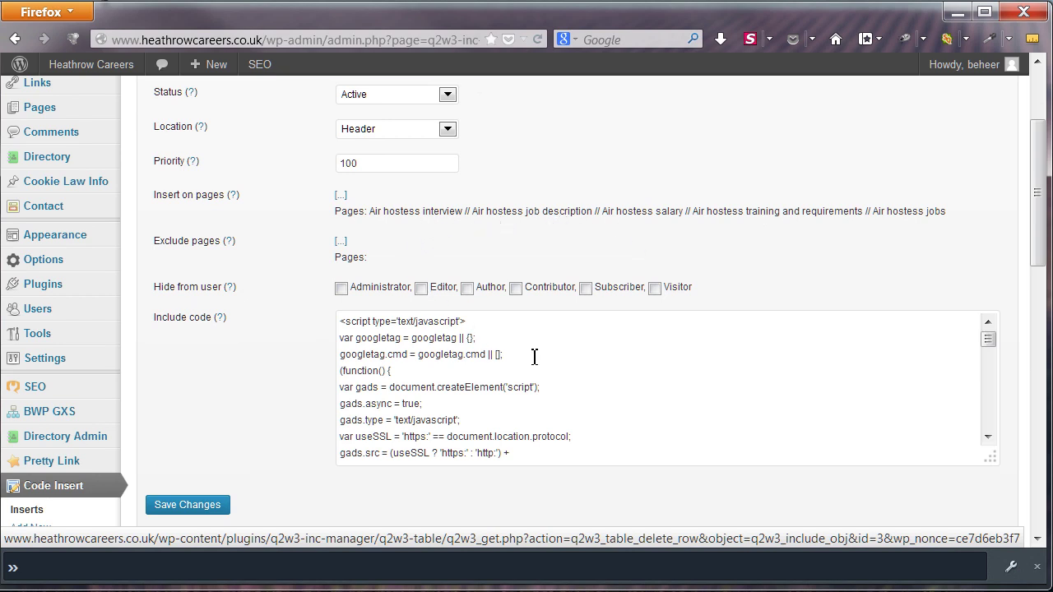
{"action": "scroll", "coordinate": [536, 358], "scroll_direction": "down", "scroll_amount": 2}
{"action": "scroll", "coordinate": [644, 365], "scroll_direction": "down", "scroll_amount": 5}
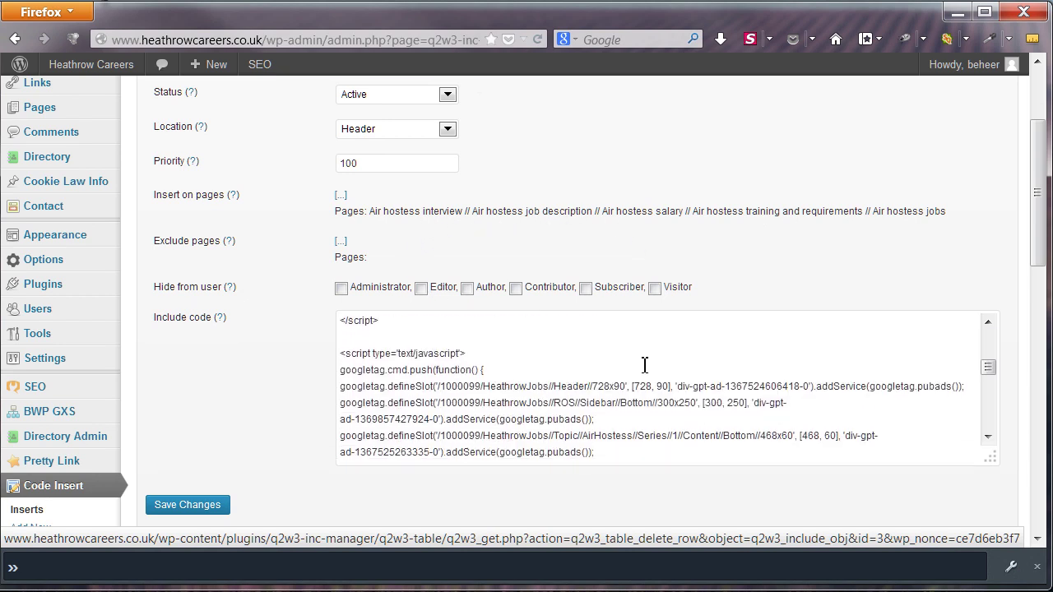
{"action": "scroll", "coordinate": [645, 365], "scroll_direction": "down", "scroll_amount": 2}
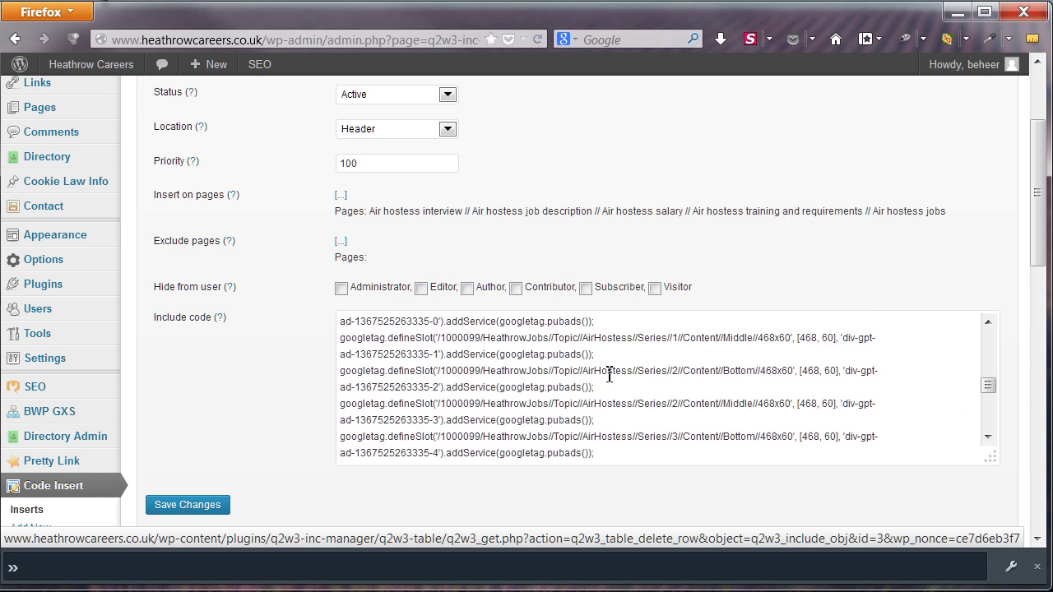
{"action": "scroll", "coordinate": [259, 364], "scroll_direction": "down", "scroll_amount": 3}
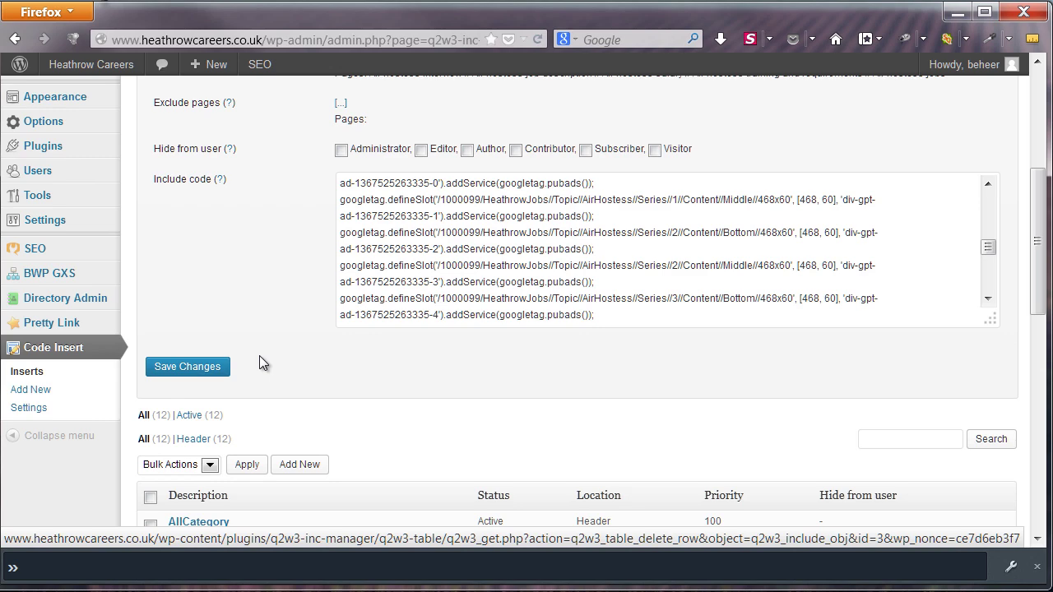
Leave the orders overview and return to DFP's Inventory list of HeathrowJobs ad units
{"action": "left_click", "coordinate": [63, 352]}
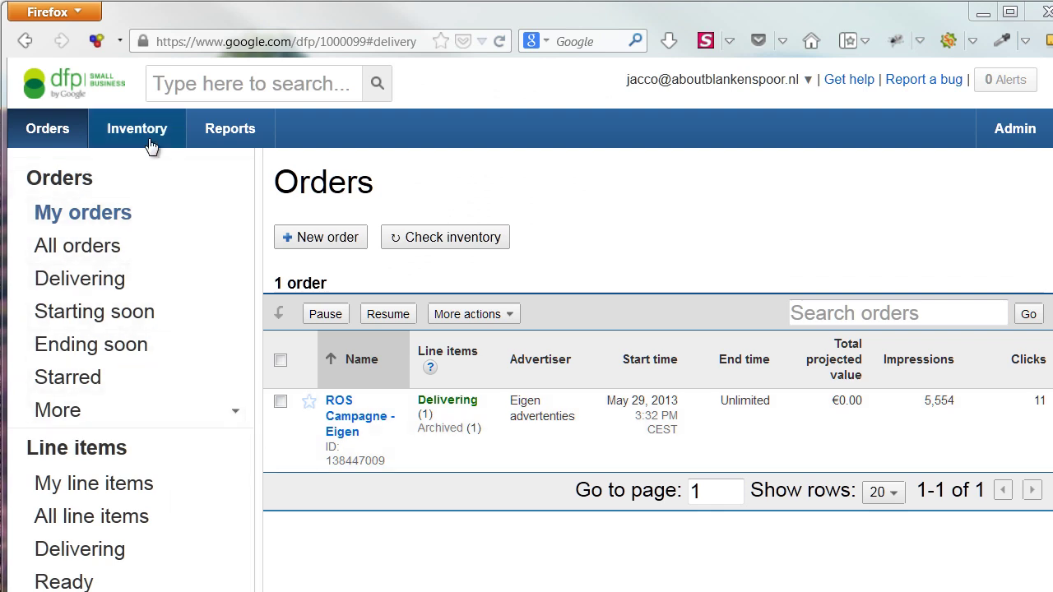
{"action": "left_click", "coordinate": [146, 138]}
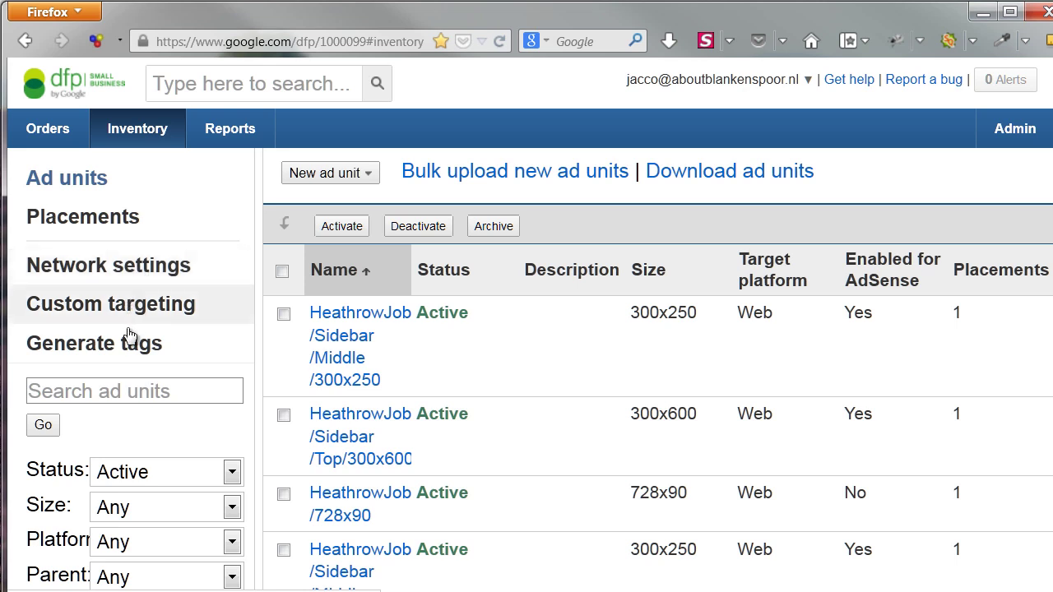
On Generate tags, filter ad units by 'site' and include only SitePointTestJul13
{"action": "left_click", "coordinate": [203, 356]}
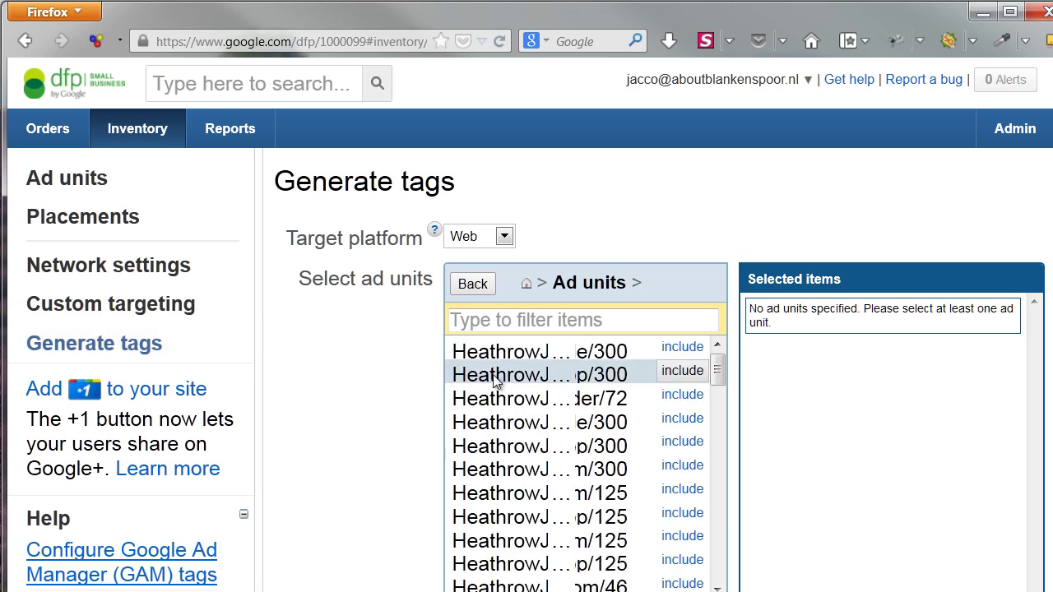
{"action": "left_click", "coordinate": [572, 319]}
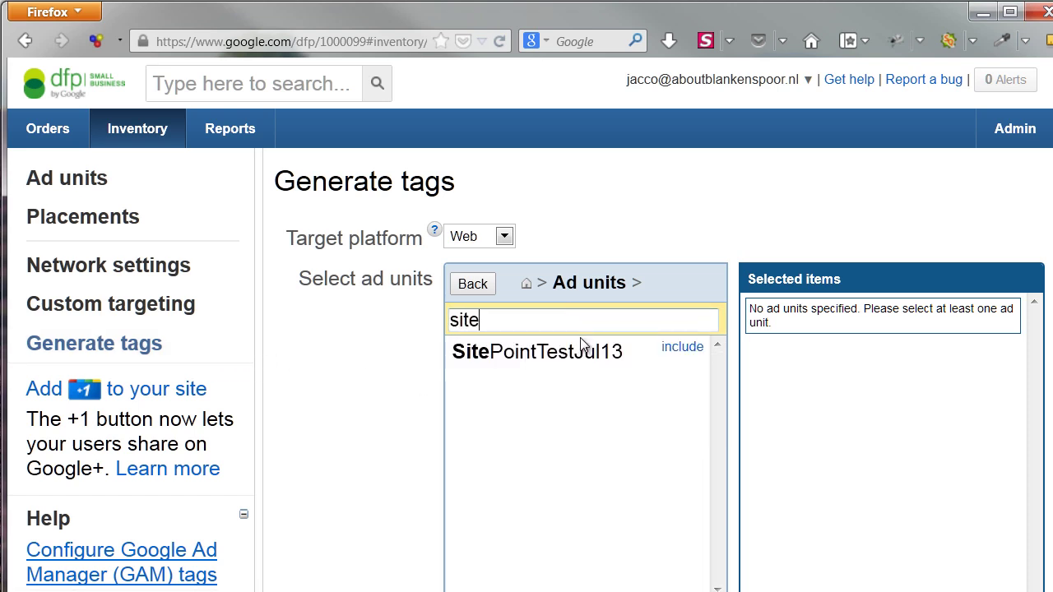
{"action": "left_click", "coordinate": [682, 354]}
{"action": "scroll", "coordinate": [878, 382], "scroll_direction": "down", "scroll_amount": 3}
{"action": "scroll", "coordinate": [878, 390], "scroll_direction": "down", "scroll_amount": 3}
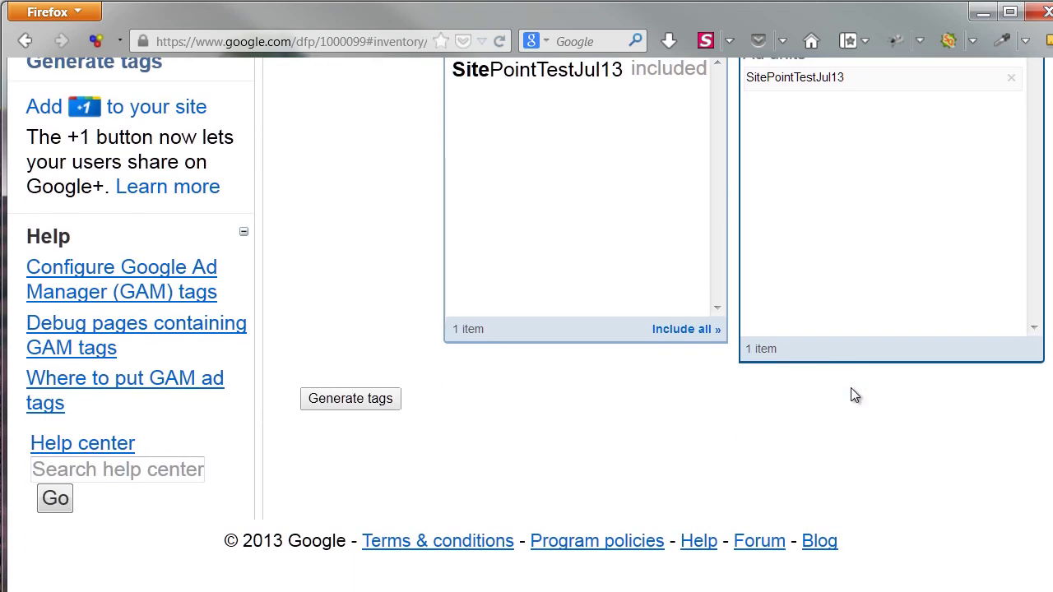
Generate the header and body tags for SitePointTestJul13 and look over the 468x60 slot code
{"action": "left_click", "coordinate": [381, 408]}
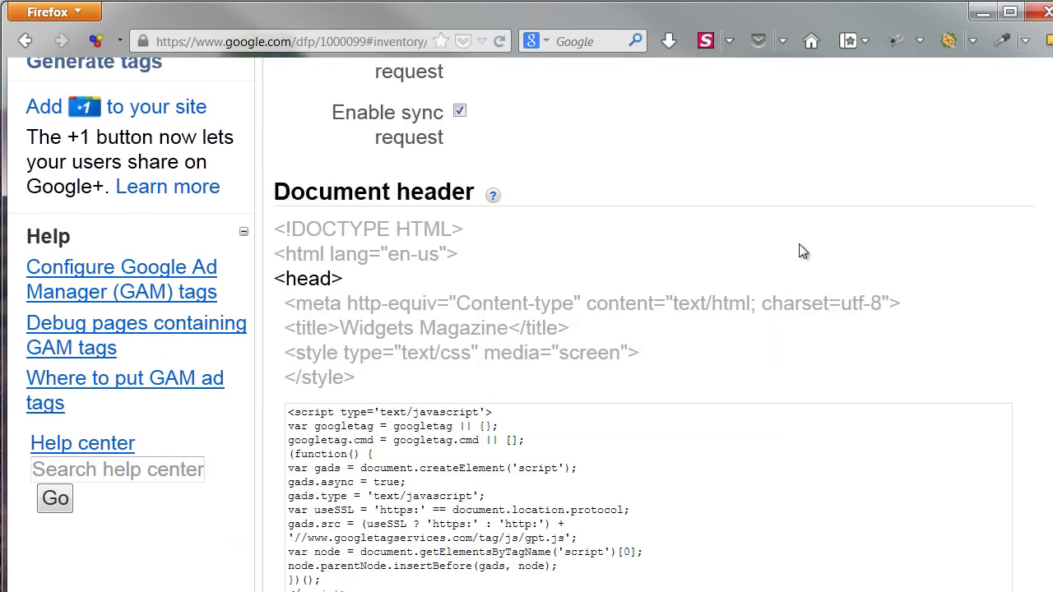
{"action": "scroll", "coordinate": [336, 323], "scroll_direction": "down", "scroll_amount": 8}
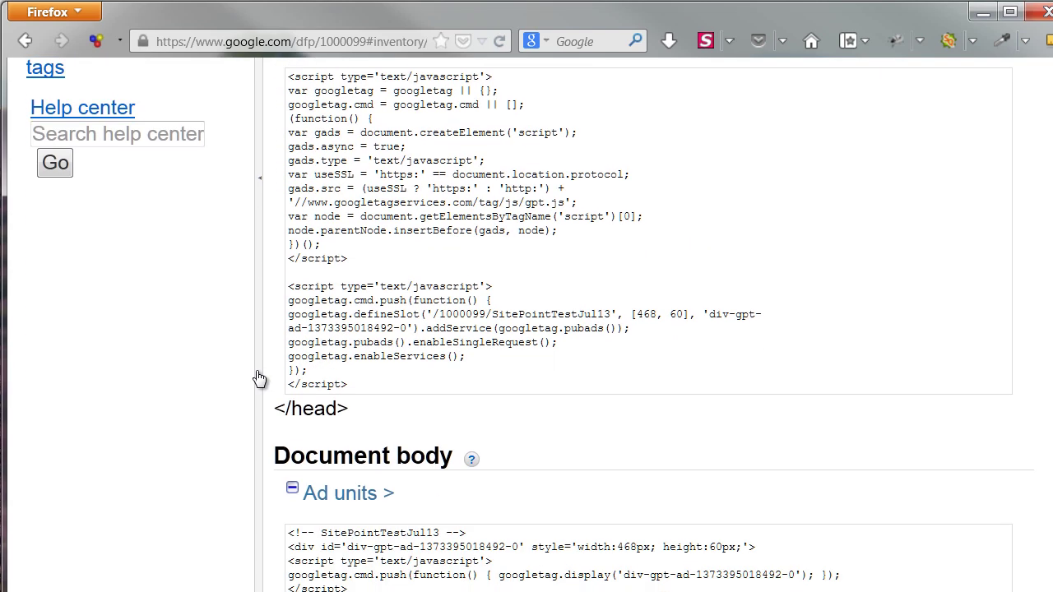
{"action": "scroll", "coordinate": [259, 378], "scroll_direction": "up", "scroll_amount": 4}
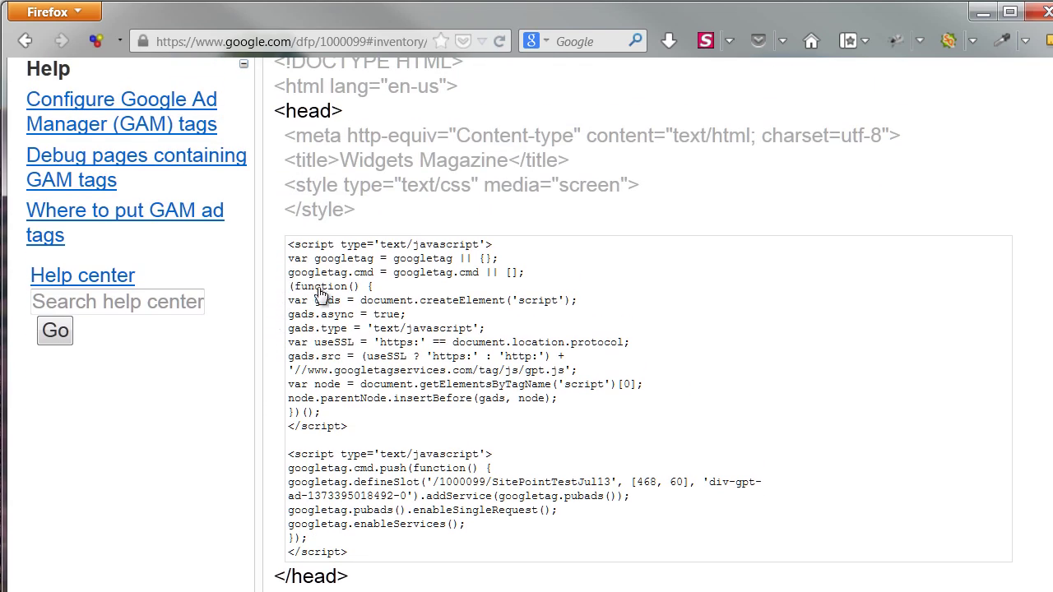
{"action": "scroll", "coordinate": [259, 447], "scroll_direction": "down", "scroll_amount": 5}
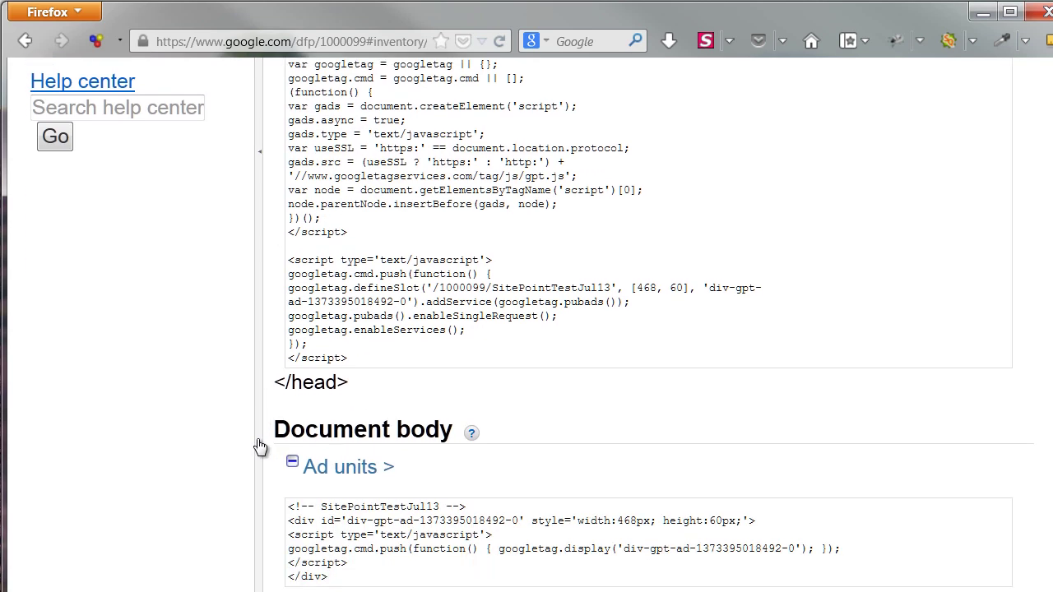
{"action": "scroll", "coordinate": [259, 447], "scroll_direction": "down", "scroll_amount": 3}
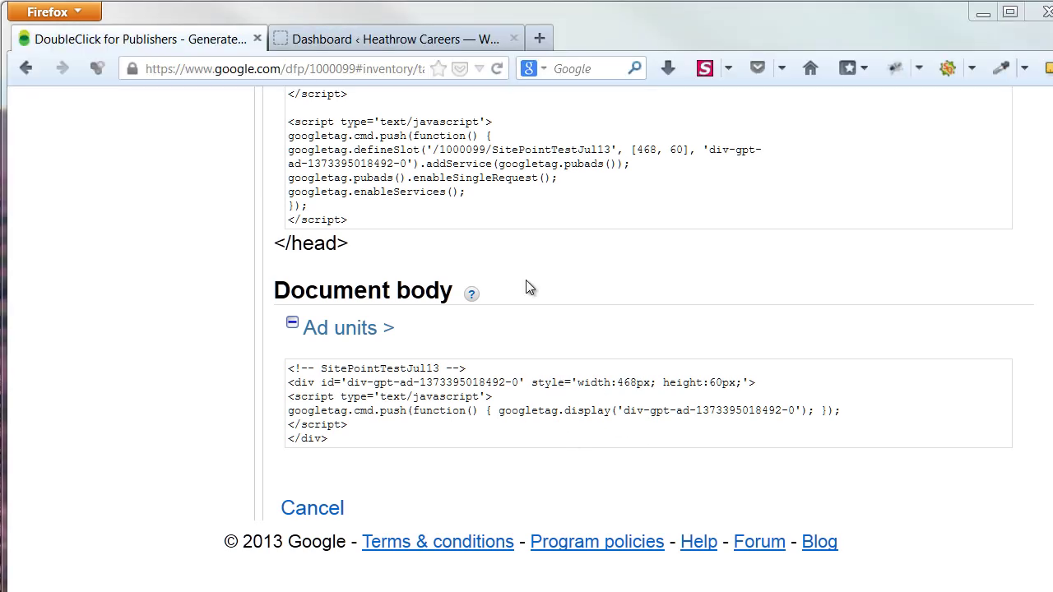
Switch to the Heathrow Careers dashboard and open Appearance > Custom Sidebars
{"action": "left_click", "coordinate": [371, 41]}
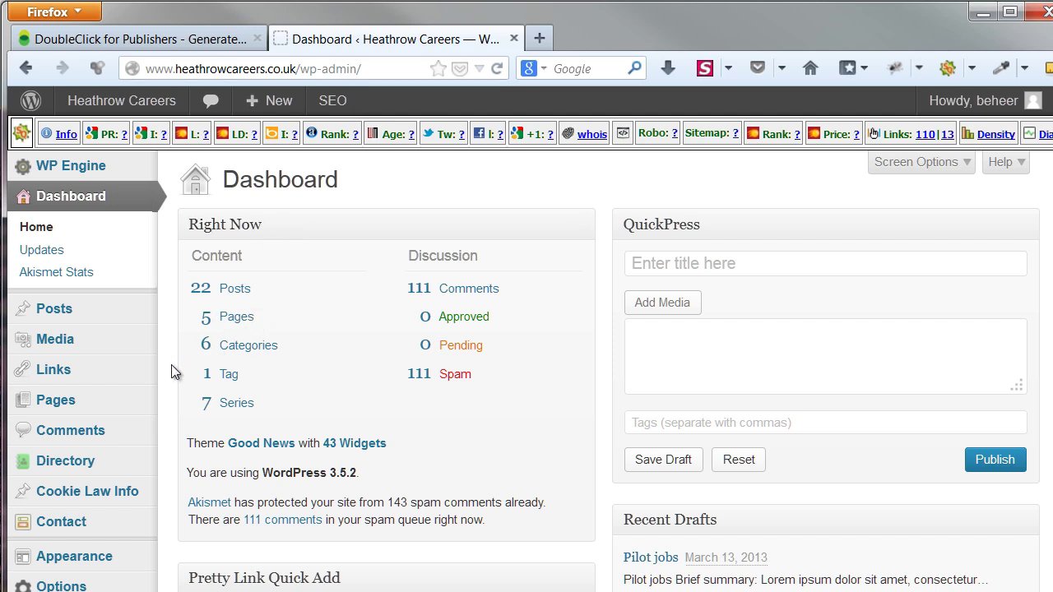
{"action": "scroll", "coordinate": [171, 365], "scroll_direction": "down", "scroll_amount": 3}
{"action": "mouse_move", "coordinate": [137, 391]}
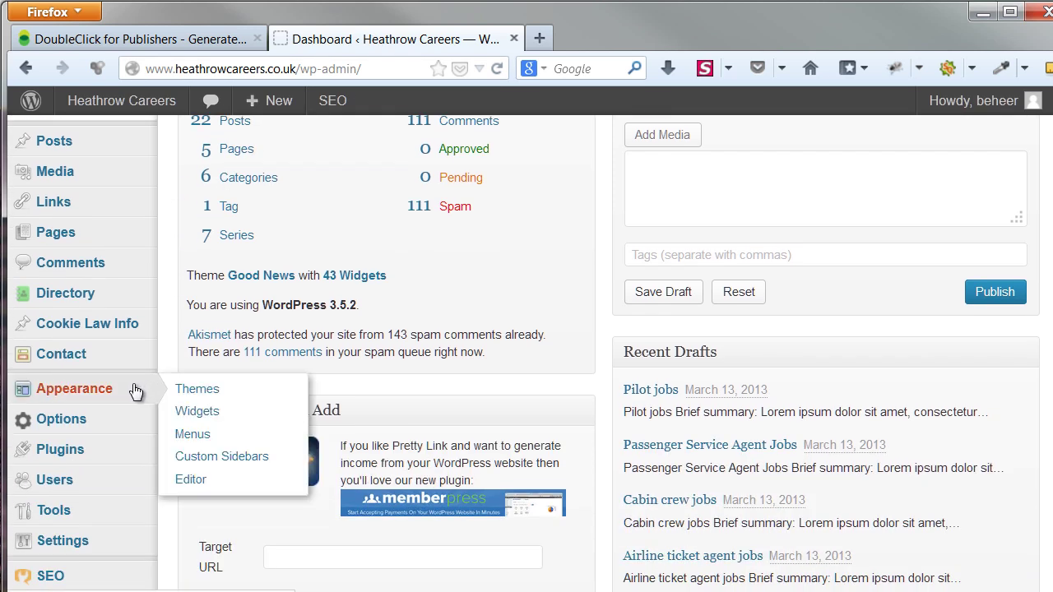
{"action": "left_click", "coordinate": [283, 462]}
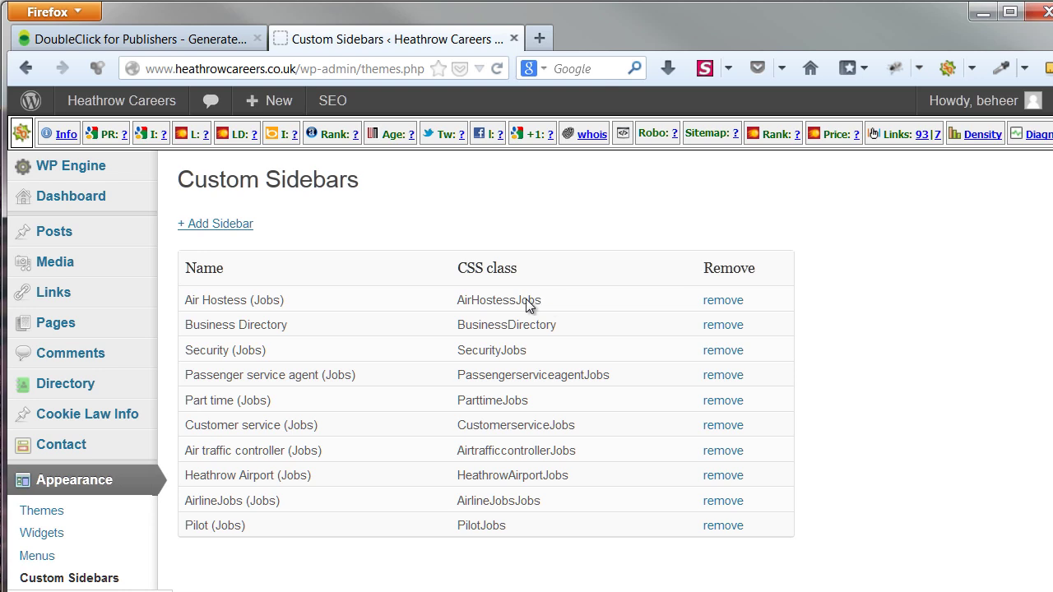
Review the custom job sidebars list, then go to Appearance > Widgets
{"action": "scroll", "coordinate": [129, 458], "scroll_direction": "down", "scroll_amount": 1}
{"action": "scroll", "coordinate": [129, 458], "scroll_direction": "down", "scroll_amount": 3}
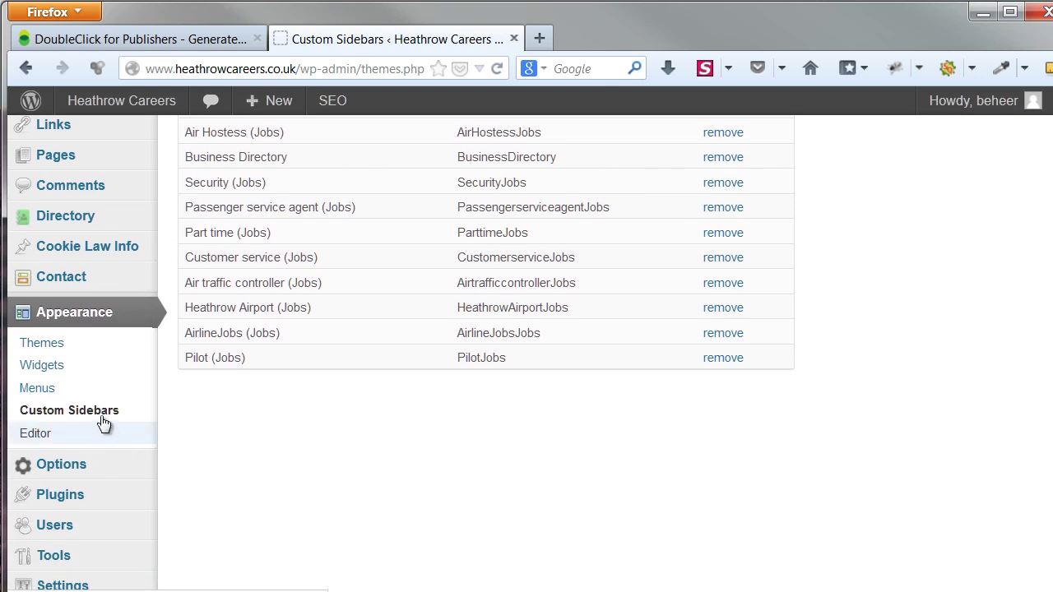
{"action": "left_click", "coordinate": [93, 369]}
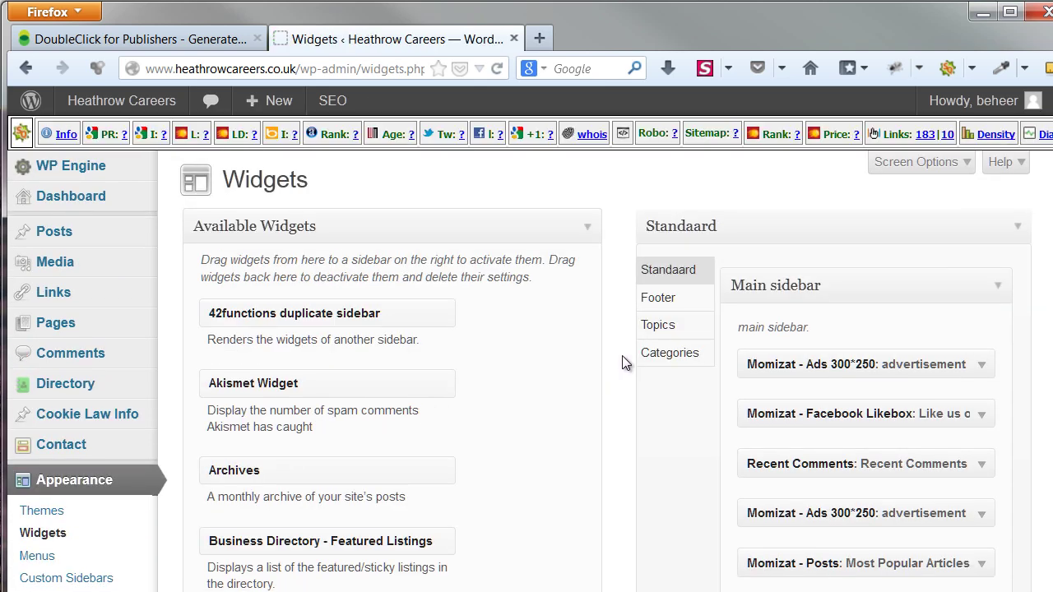
Expand the Air Hostess (Jobs) sidebar under Topics, then return to the DFP tag page
{"action": "left_click", "coordinate": [695, 335]}
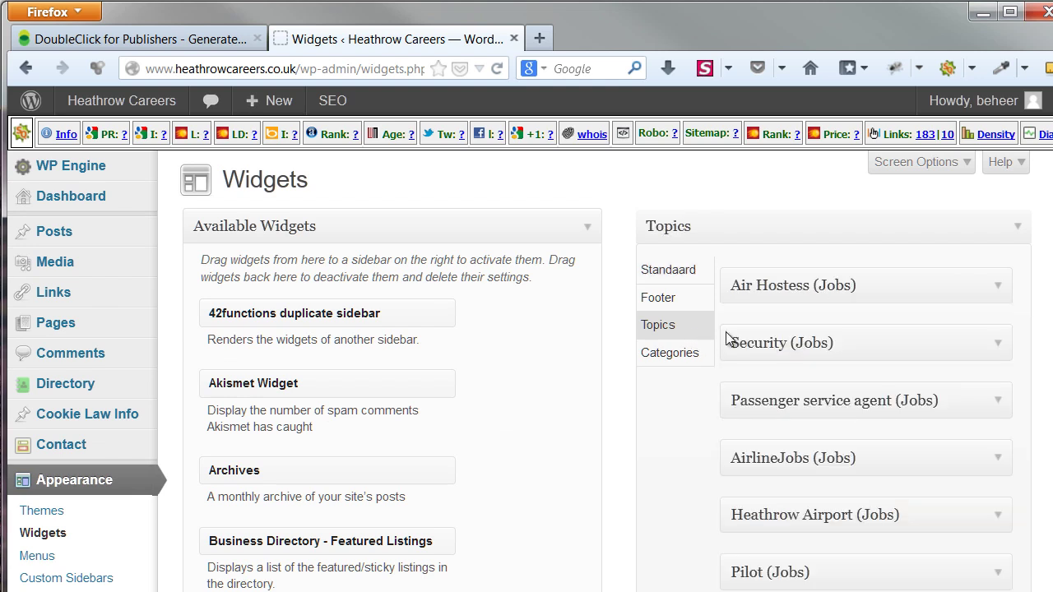
{"action": "left_click", "coordinate": [1000, 286]}
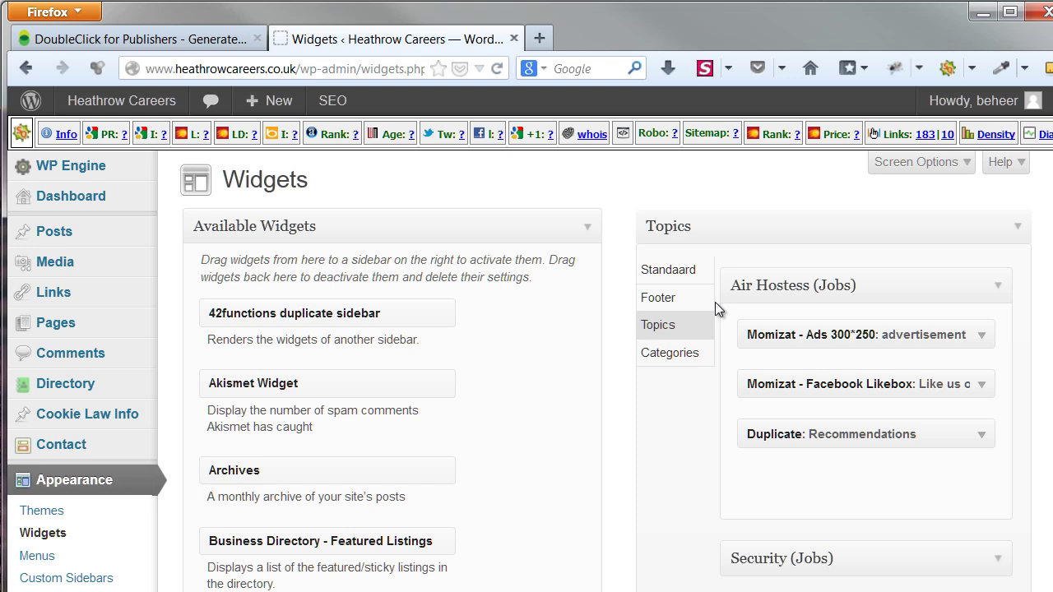
{"action": "key", "text": "ctrl+Tab"}
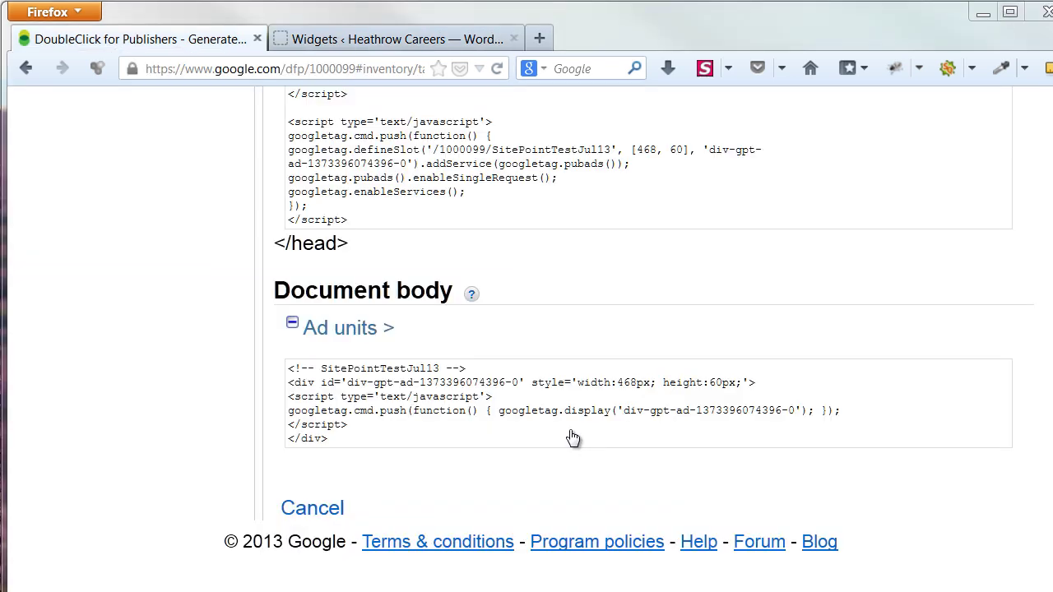
Close the generated code and remove SitePointTestJul13 from the selected ad units
{"action": "left_click", "coordinate": [311, 510]}
{"action": "scroll", "coordinate": [848, 452], "scroll_direction": "up", "scroll_amount": 5}
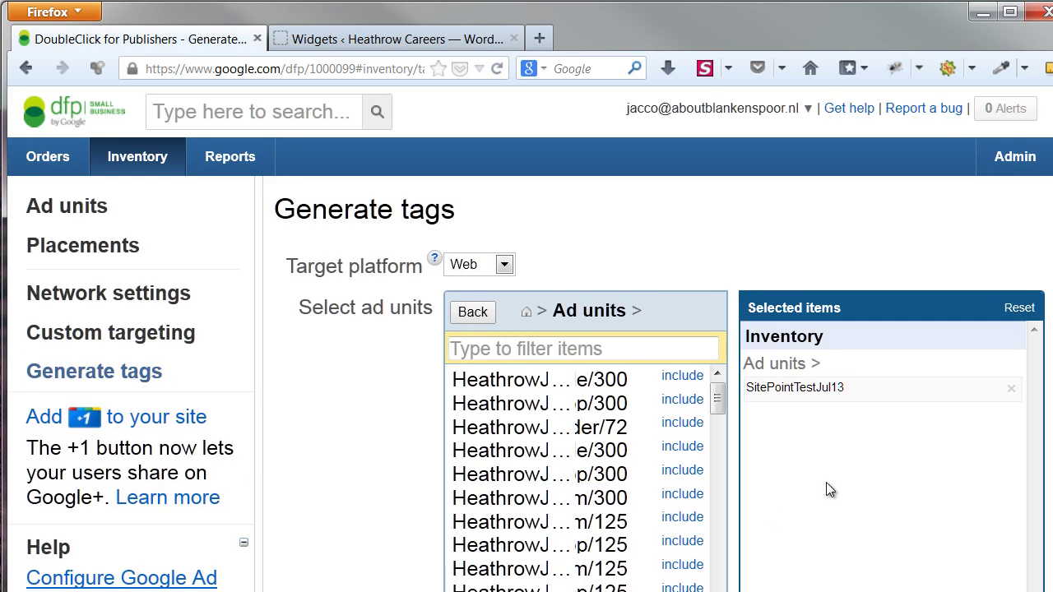
{"action": "left_click", "coordinate": [1011, 389]}
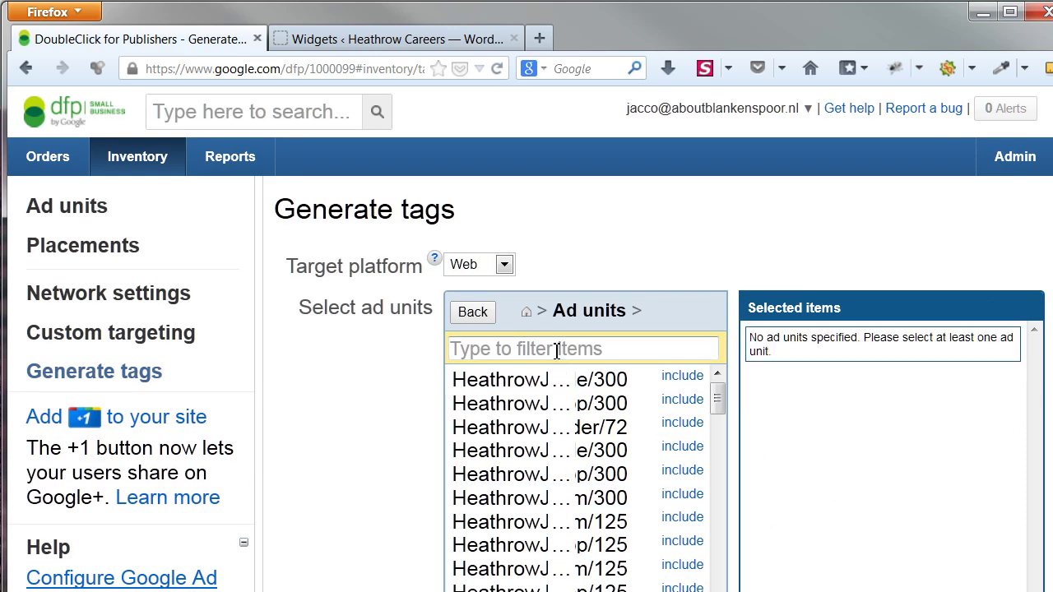
At the Ad units level, filter by 'host' and select all 11 AirHostess Series units
{"action": "left_click", "coordinate": [470, 313]}
{"action": "left_click", "coordinate": [485, 381]}
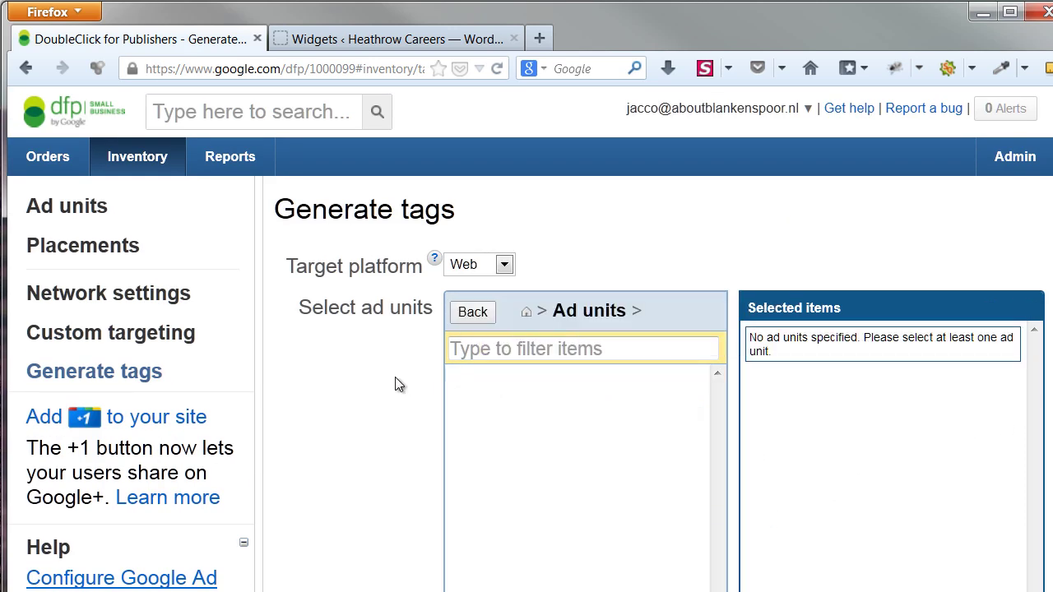
{"action": "left_click", "coordinate": [516, 351]}
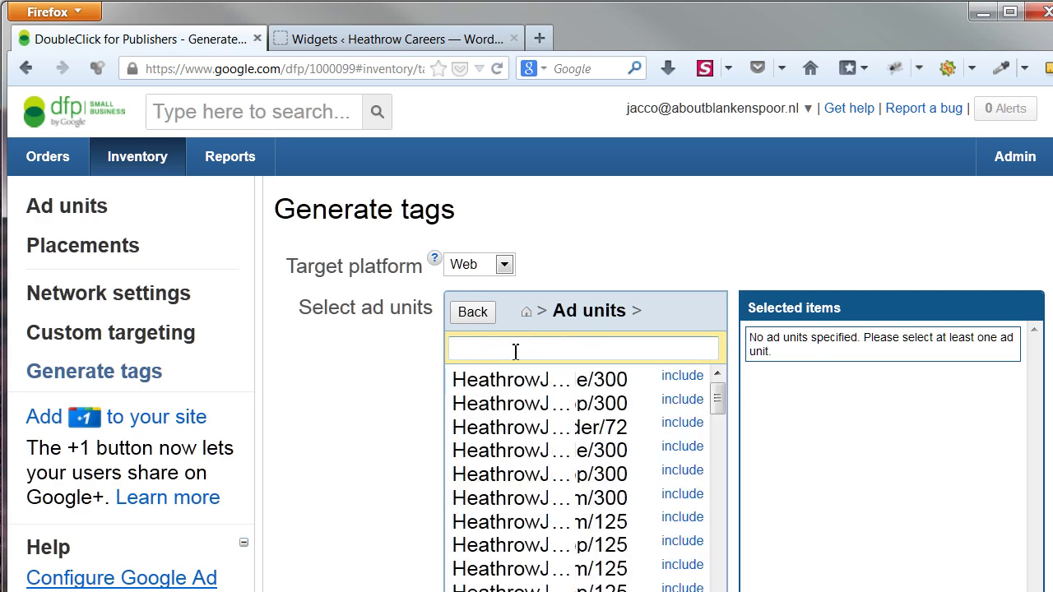
{"action": "type", "text": "host"}
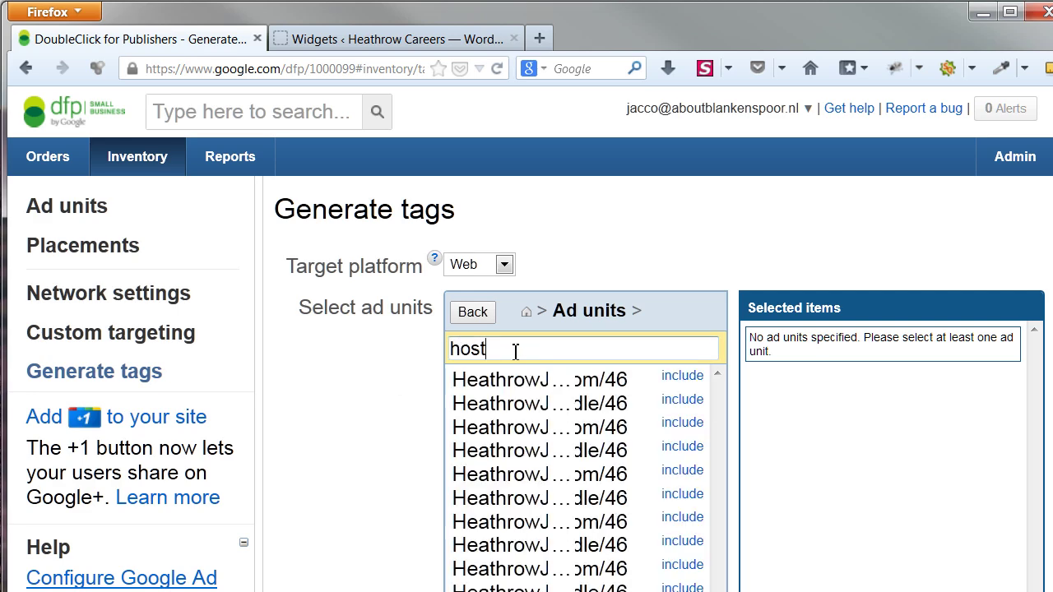
{"action": "scroll", "coordinate": [364, 375], "scroll_direction": "down", "scroll_amount": 4}
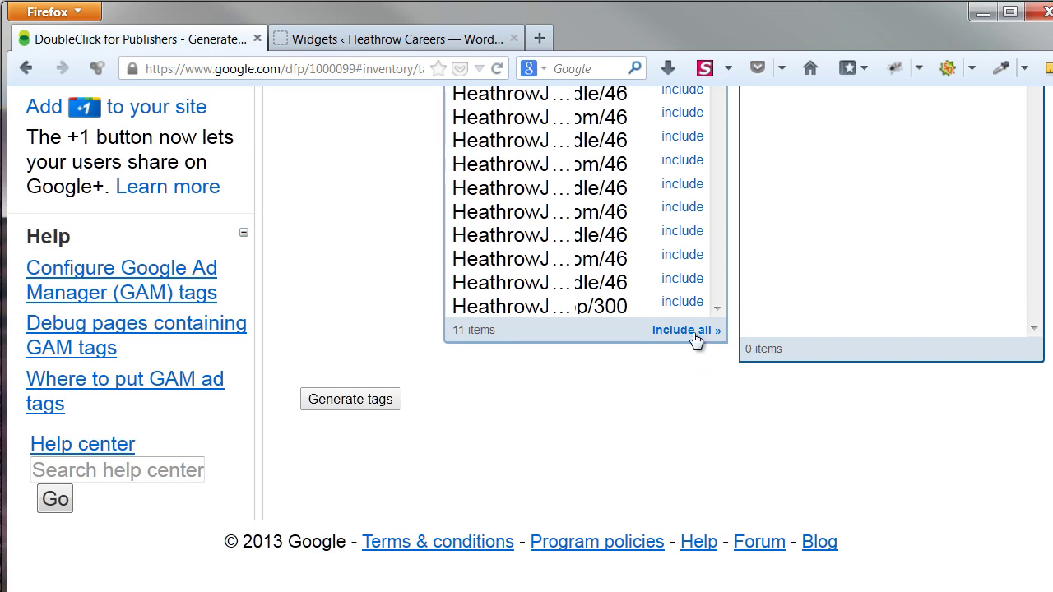
{"action": "scroll", "coordinate": [928, 383], "scroll_direction": "up", "scroll_amount": 4}
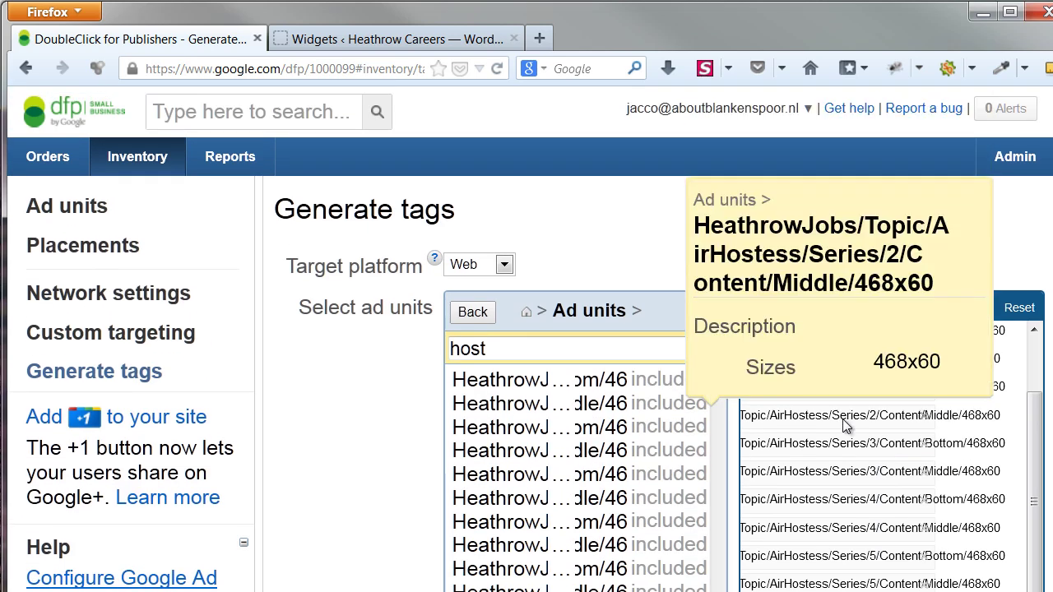
{"action": "mouse_move", "coordinate": [853, 473]}
{"action": "scroll", "coordinate": [849, 506], "scroll_direction": "down", "scroll_amount": 3}
{"action": "mouse_move", "coordinate": [856, 455]}
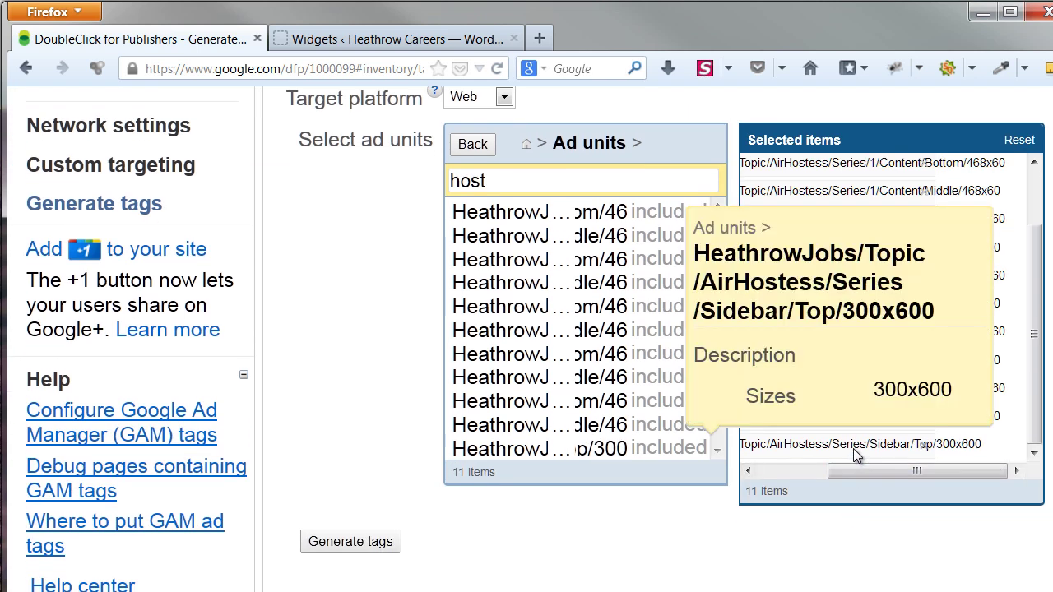
Generate tags for the 11 Air Hostess ad units and scroll through the code
{"action": "left_click", "coordinate": [366, 550]}
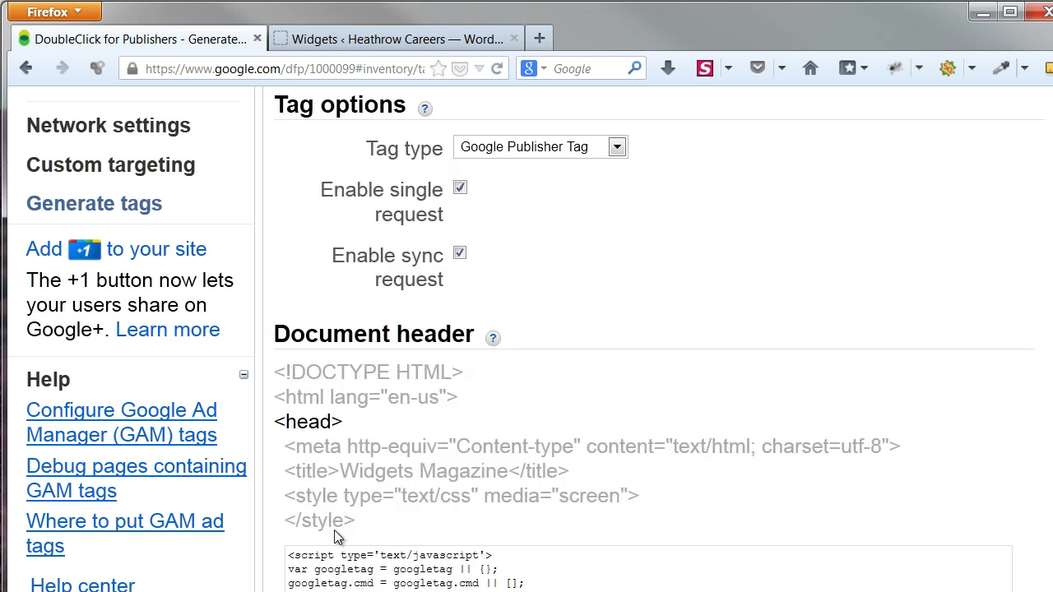
{"action": "scroll", "coordinate": [278, 401], "scroll_direction": "down", "scroll_amount": 4}
{"action": "scroll", "coordinate": [278, 401], "scroll_direction": "down", "scroll_amount": 2}
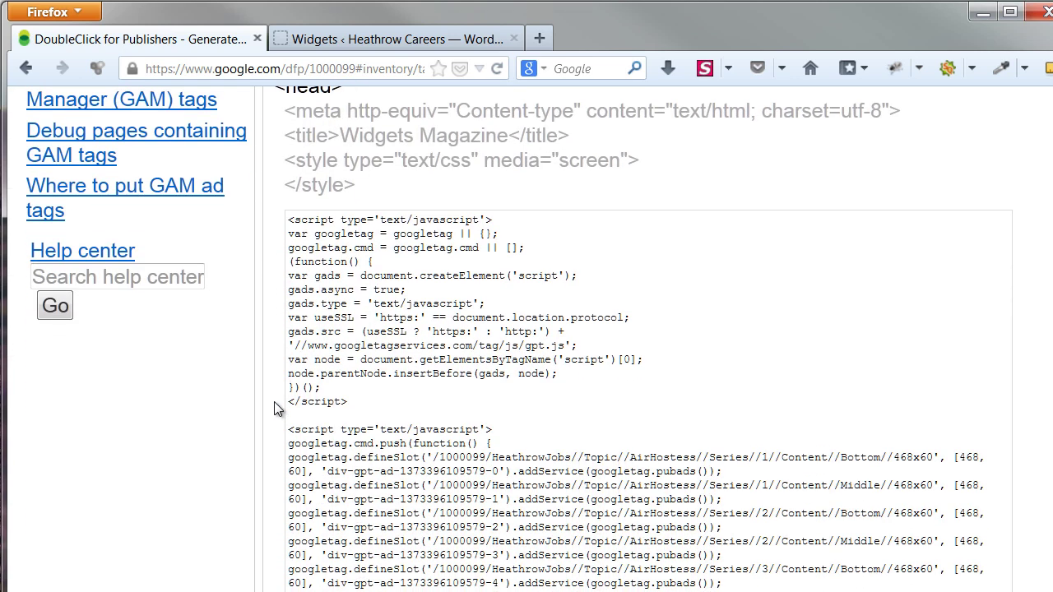
{"action": "scroll", "coordinate": [273, 395], "scroll_direction": "down", "scroll_amount": 3}
{"action": "scroll", "coordinate": [272, 389], "scroll_direction": "down", "scroll_amount": 2}
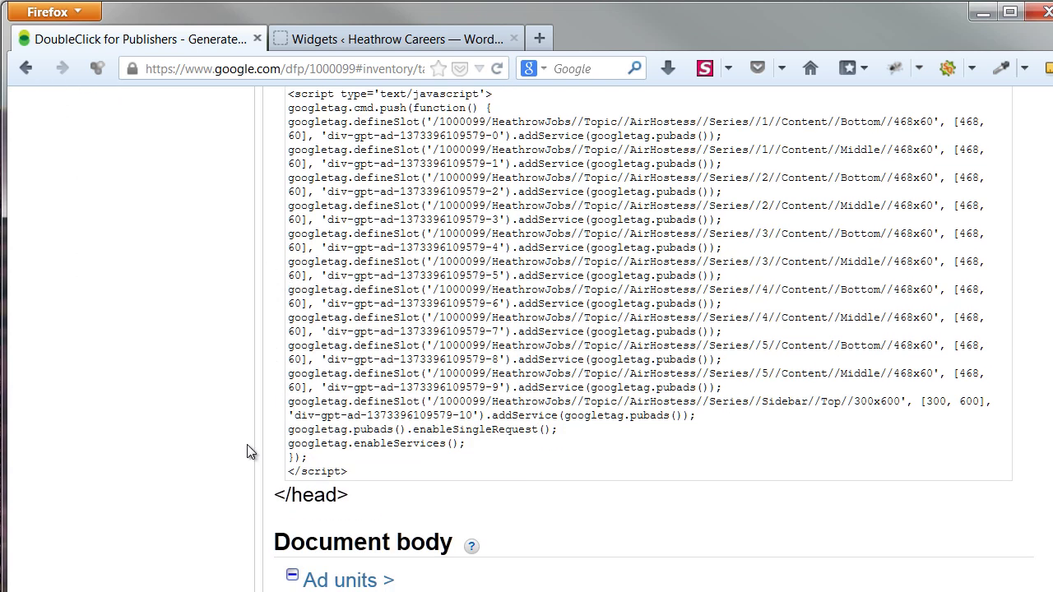
{"action": "scroll", "coordinate": [247, 451], "scroll_direction": "down", "scroll_amount": 5}
{"action": "scroll", "coordinate": [247, 452], "scroll_direction": "down", "scroll_amount": 3}
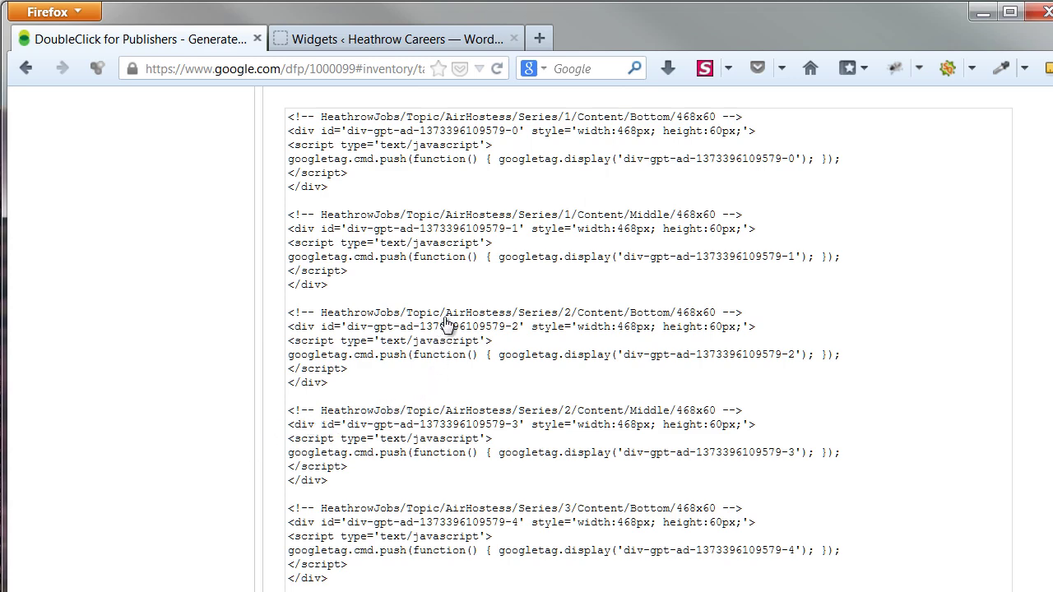
{"action": "scroll", "coordinate": [452, 369], "scroll_direction": "down", "scroll_amount": 3}
{"action": "scroll", "coordinate": [453, 371], "scroll_direction": "down", "scroll_amount": 5}
{"action": "scroll", "coordinate": [451, 371], "scroll_direction": "down", "scroll_amount": 3}
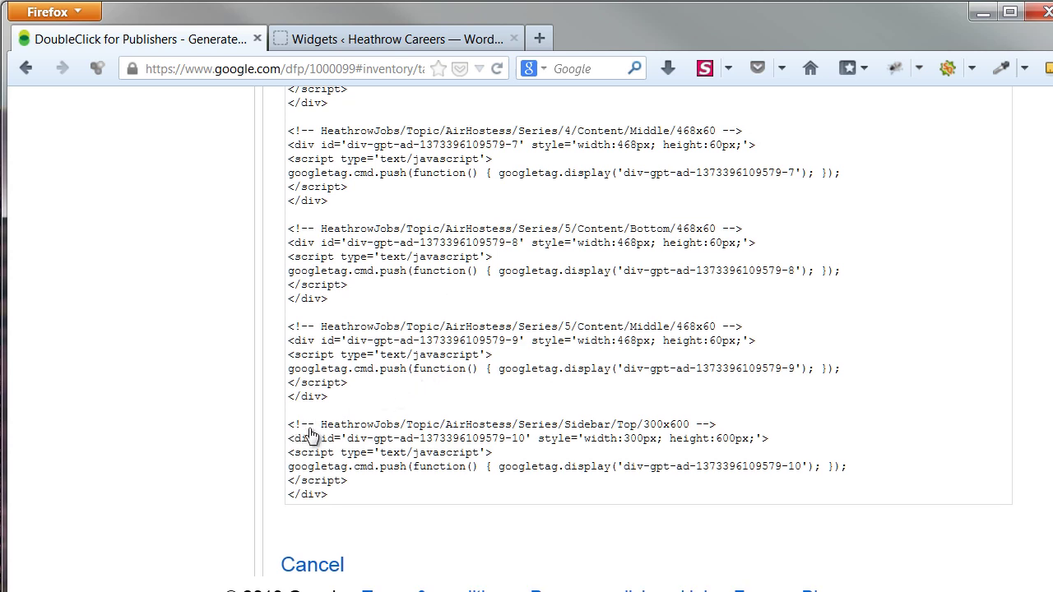
Select and copy the last Sidebar/Top/300x600 ad block, then return to WordPress Widgets
{"action": "left_click", "coordinate": [348, 496]}
{"action": "left_click", "coordinate": [348, 496]}
{"action": "left_click_drag", "start_coordinate": [348, 497], "coordinate": [293, 422]}
{"action": "key", "text": "ctrl+c"}
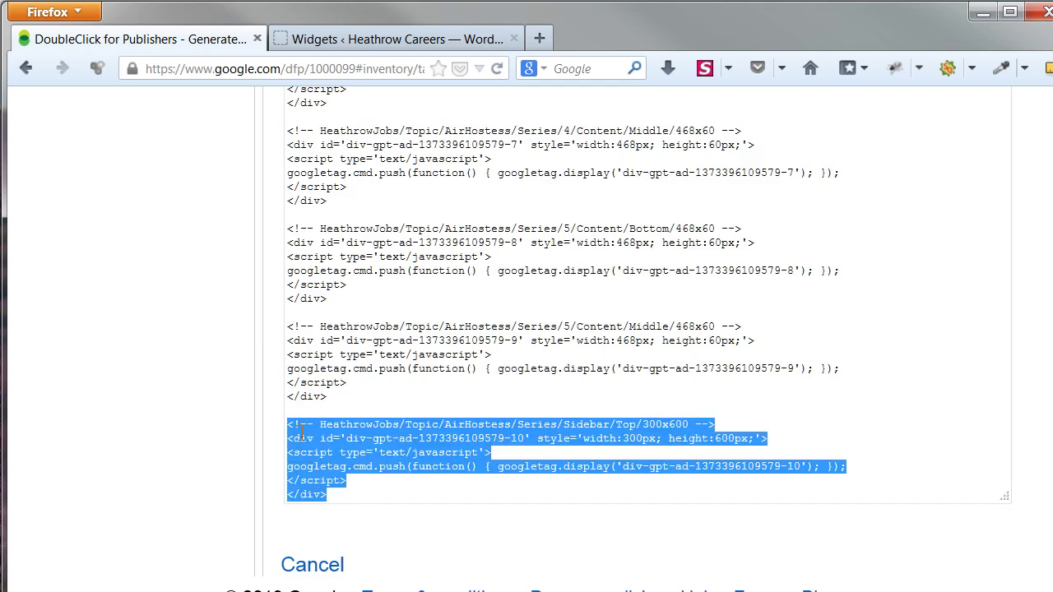
{"action": "left_click", "coordinate": [352, 31]}
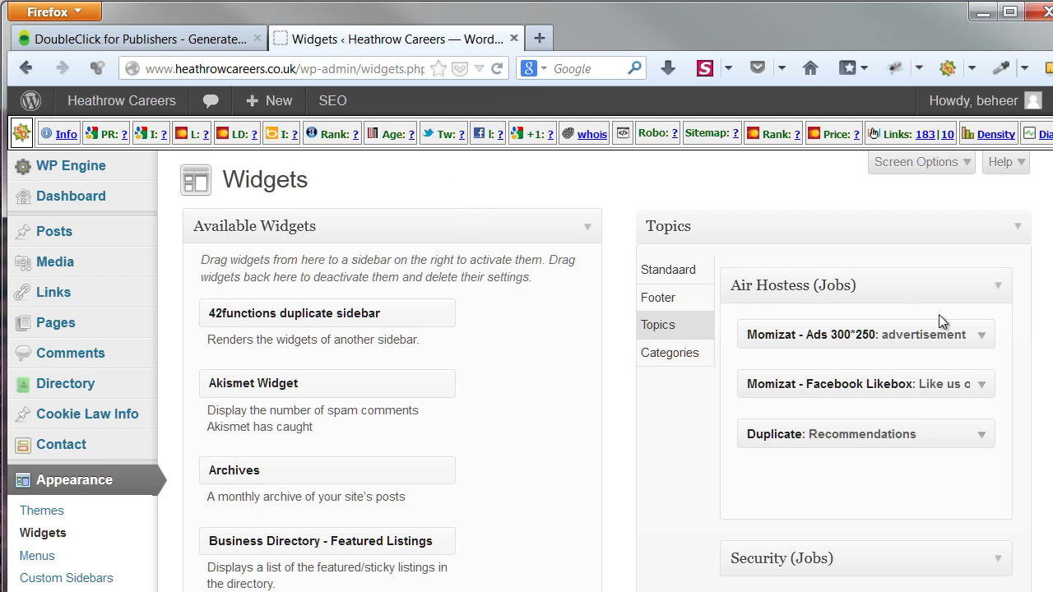
Paste the Sidebar/Top/300x600 code over the Momizat - Ads 300*250 widget's old ad code
{"action": "left_click", "coordinate": [980, 335]}
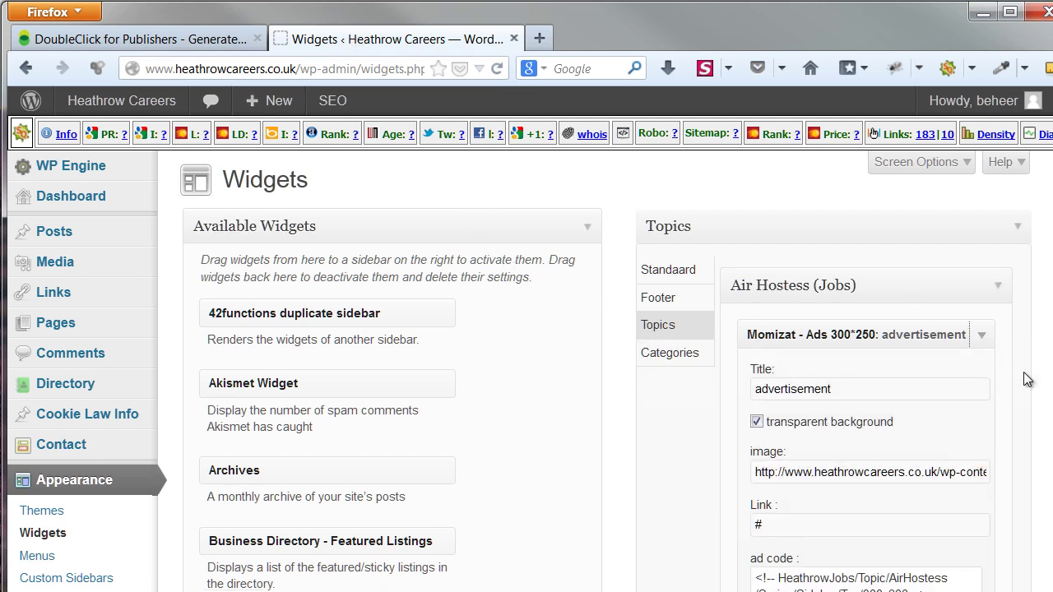
{"action": "scroll", "coordinate": [986, 377], "scroll_direction": "down", "scroll_amount": 5}
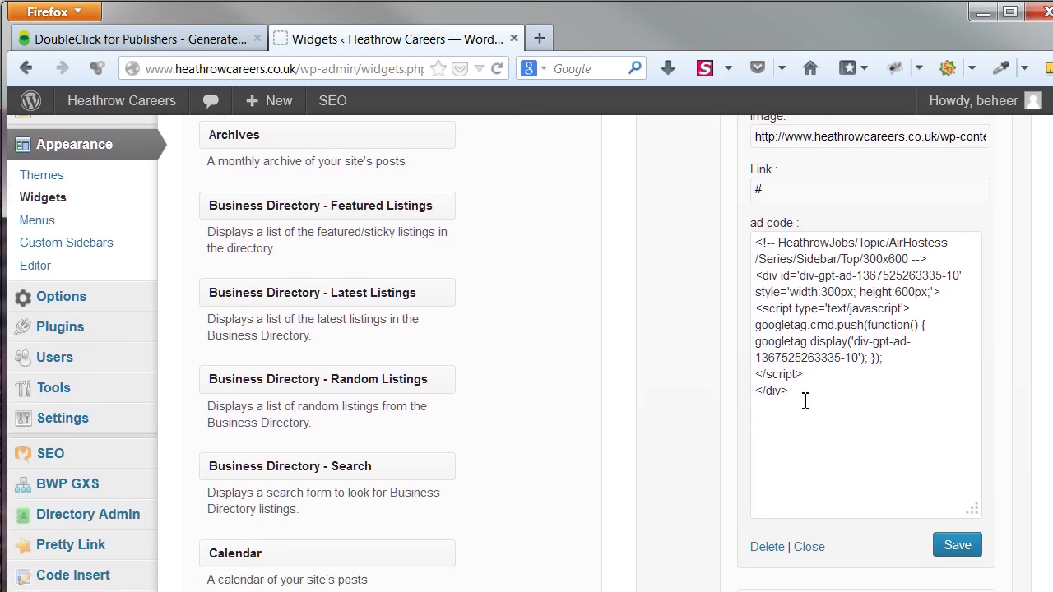
{"action": "left_click_drag", "start_coordinate": [805, 401], "coordinate": [723, 236]}
{"action": "key", "text": "ctrl+v"}
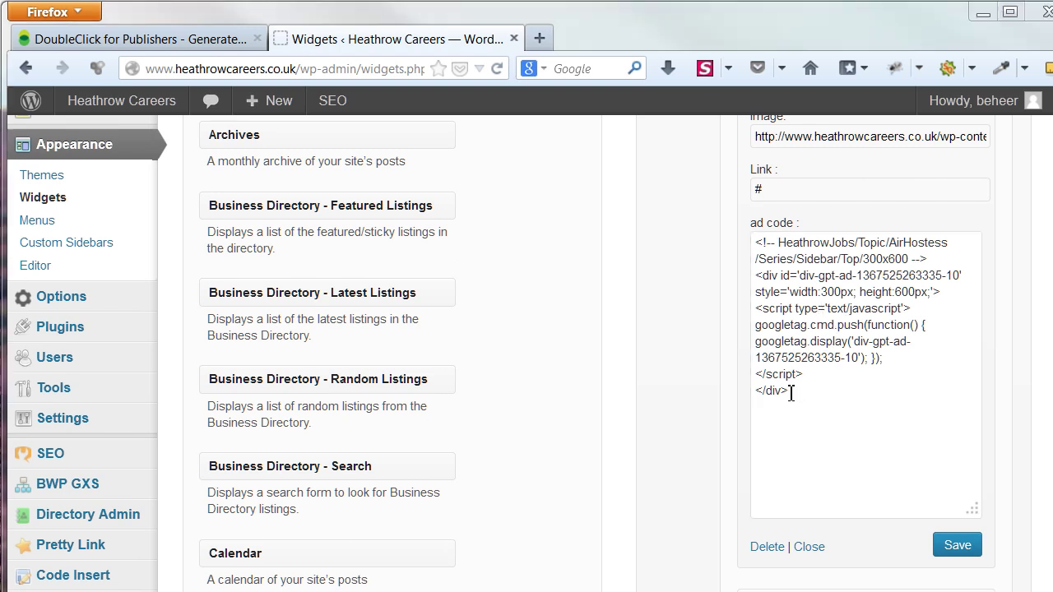
Save the updated widget and bring up the Visit Site link options
{"action": "left_click", "coordinate": [790, 393]}
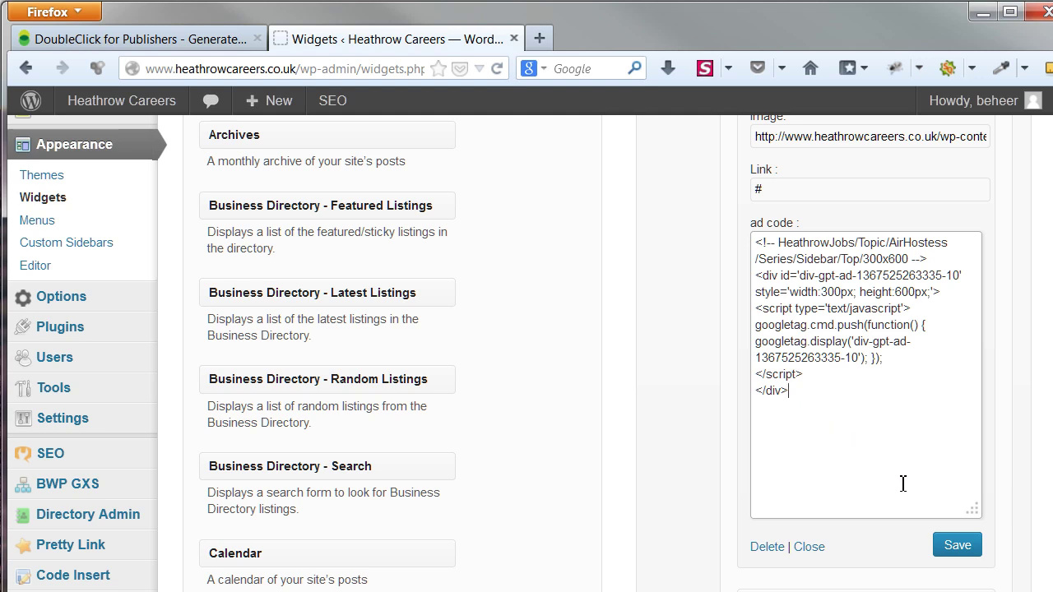
{"action": "left_click", "coordinate": [956, 555]}
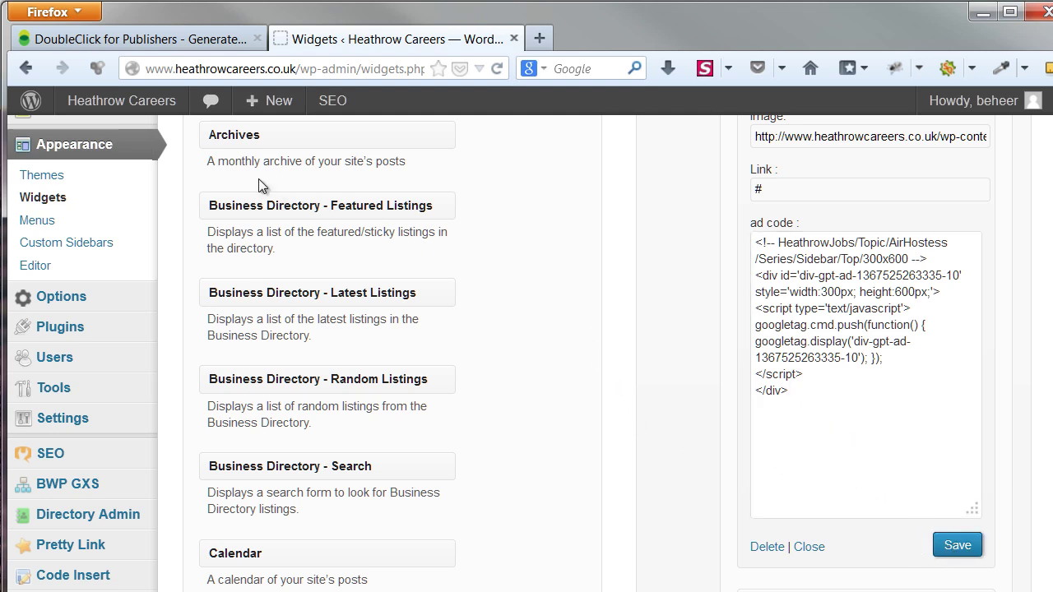
{"action": "mouse_move", "coordinate": [112, 104]}
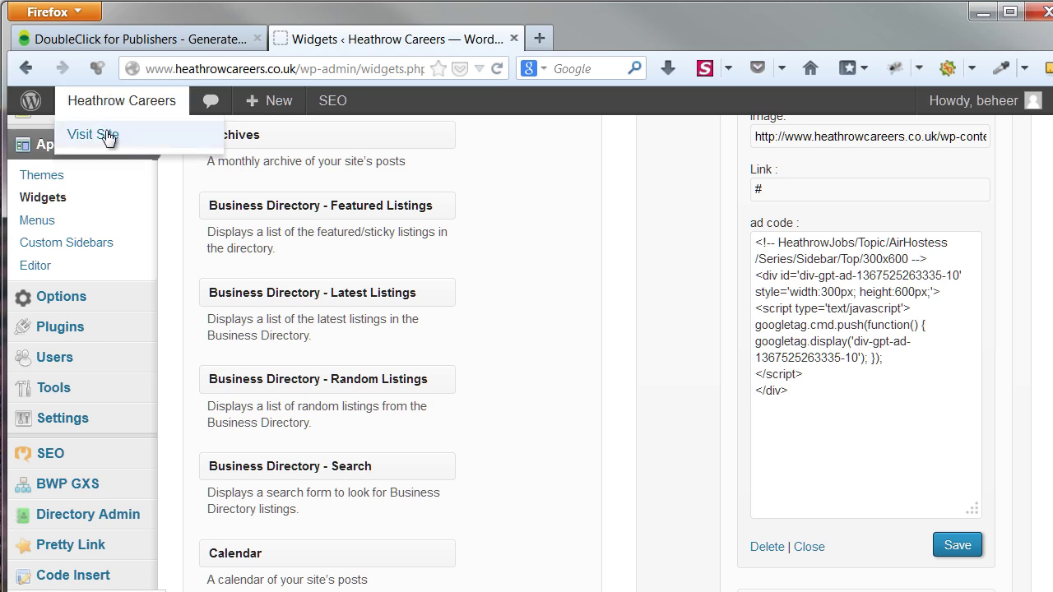
{"action": "right_click", "coordinate": [109, 141]}
Open the live site in a new tab and go to the 'Air hostess job description' article
{"action": "left_click", "coordinate": [144, 152]}
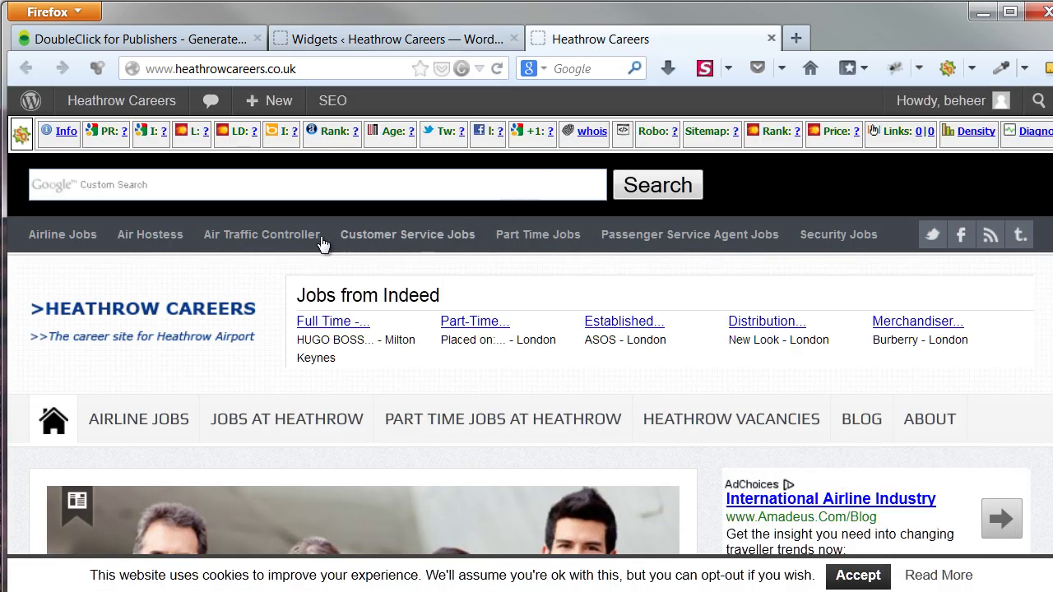
{"action": "left_click", "coordinate": [151, 237]}
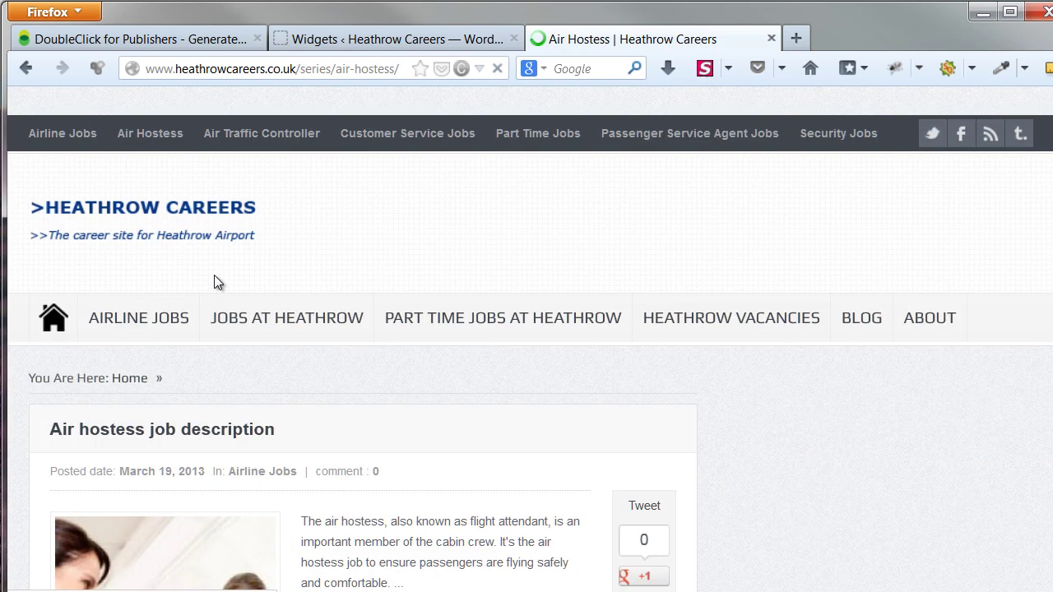
{"action": "scroll", "coordinate": [346, 321], "scroll_direction": "down", "scroll_amount": 3}
{"action": "scroll", "coordinate": [346, 321], "scroll_direction": "up", "scroll_amount": 2}
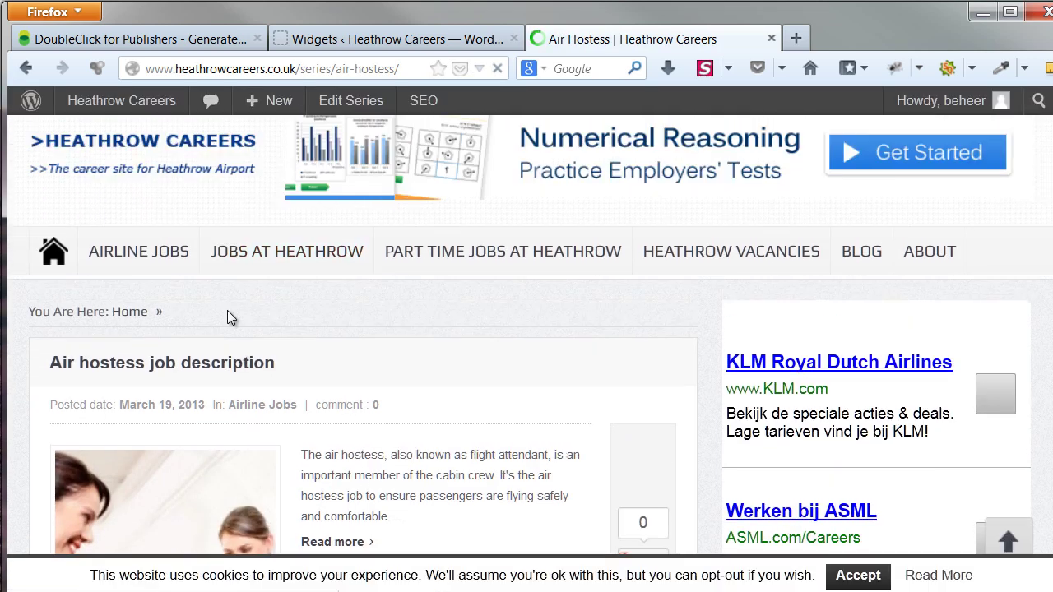
{"action": "left_click", "coordinate": [206, 372]}
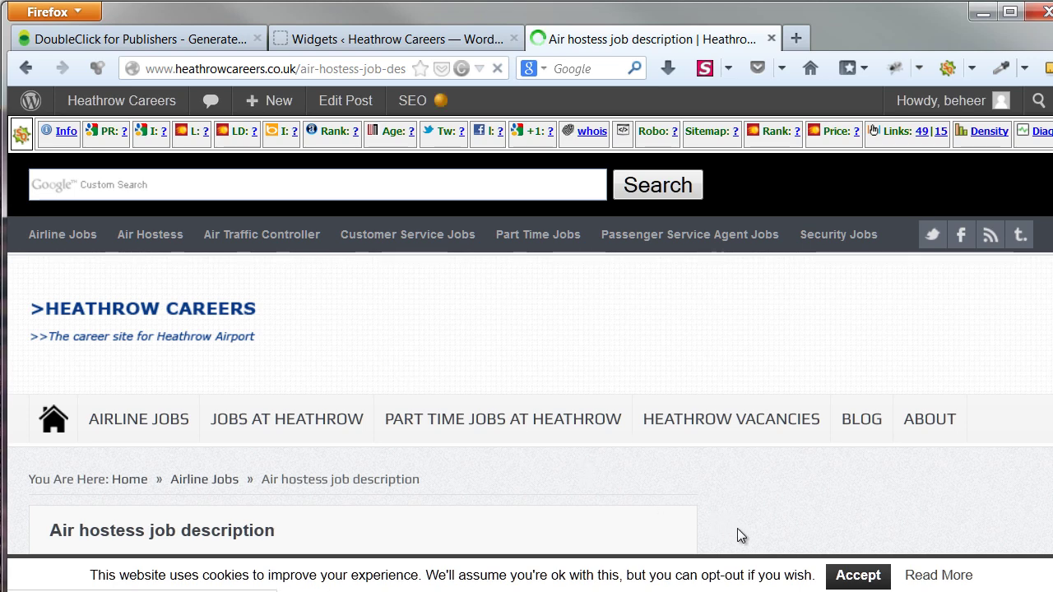
Accept the cookie notice and scroll the article to check its header, sidebar and in-article ads
{"action": "left_click", "coordinate": [830, 575]}
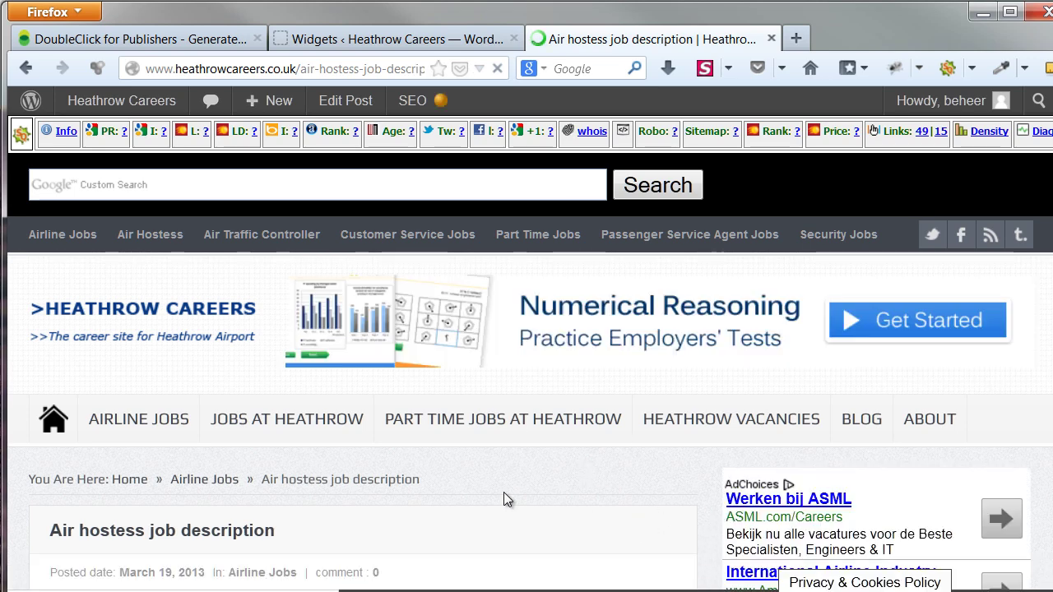
{"action": "scroll", "coordinate": [441, 470], "scroll_direction": "down", "scroll_amount": 5}
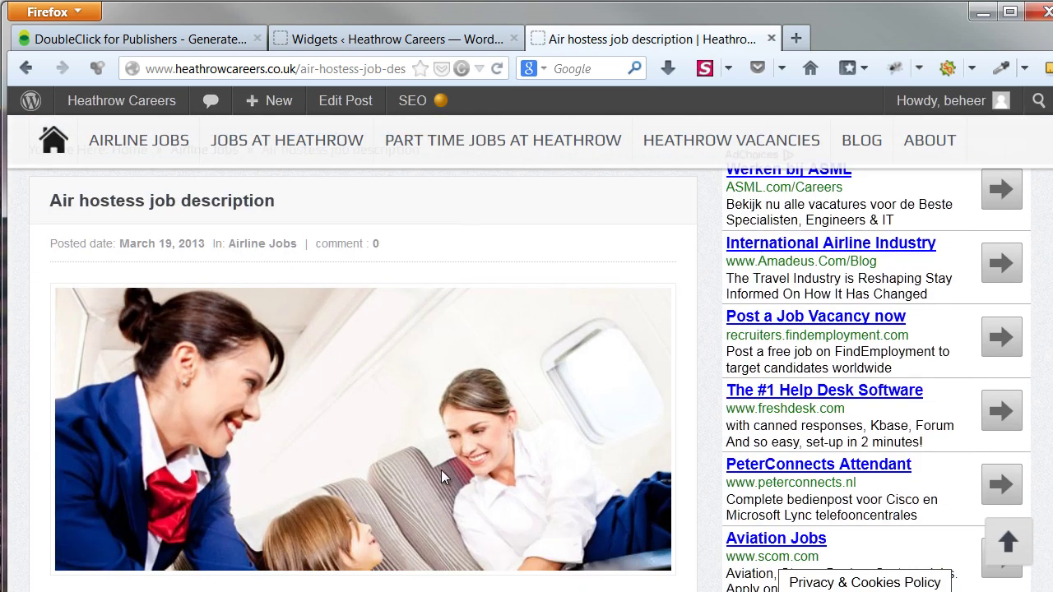
{"action": "scroll", "coordinate": [441, 470], "scroll_direction": "down", "scroll_amount": 5}
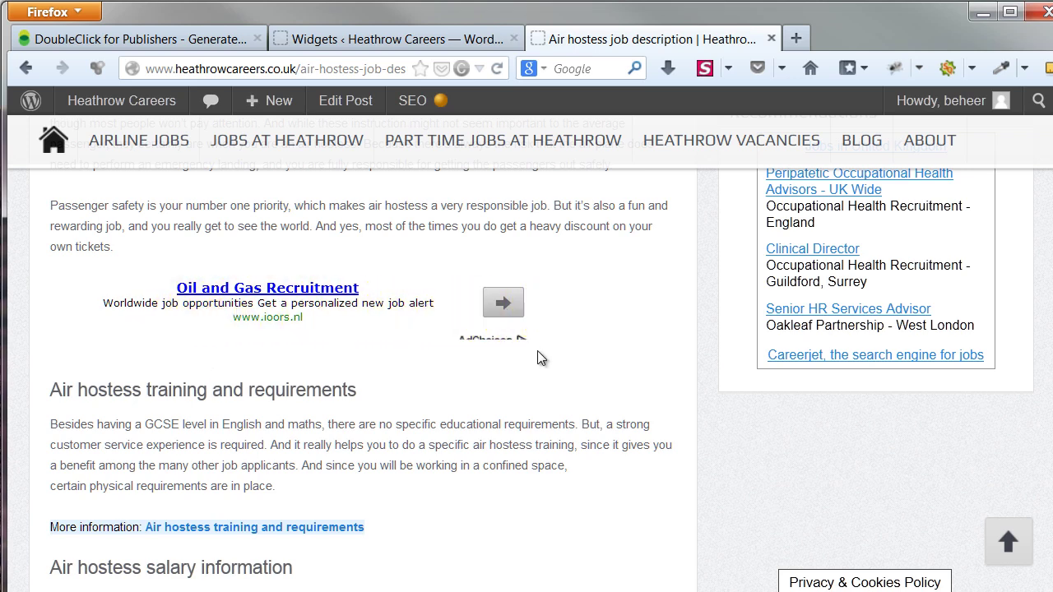
{"action": "scroll", "coordinate": [533, 362], "scroll_direction": "down", "scroll_amount": 2}
{"action": "scroll", "coordinate": [531, 364], "scroll_direction": "down", "scroll_amount": 10}
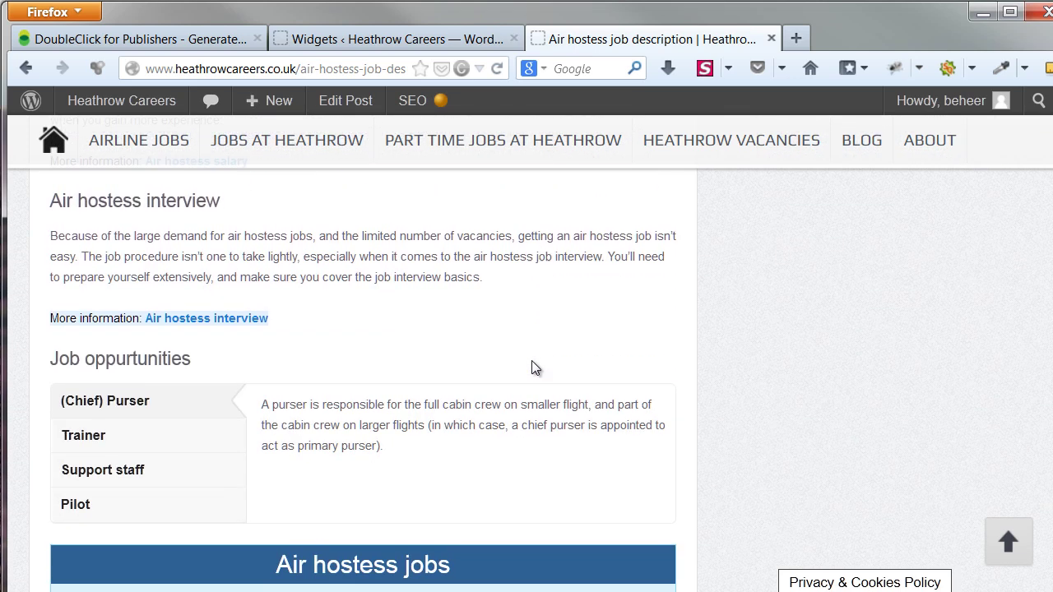
{"action": "scroll", "coordinate": [532, 367], "scroll_direction": "down", "scroll_amount": 5}
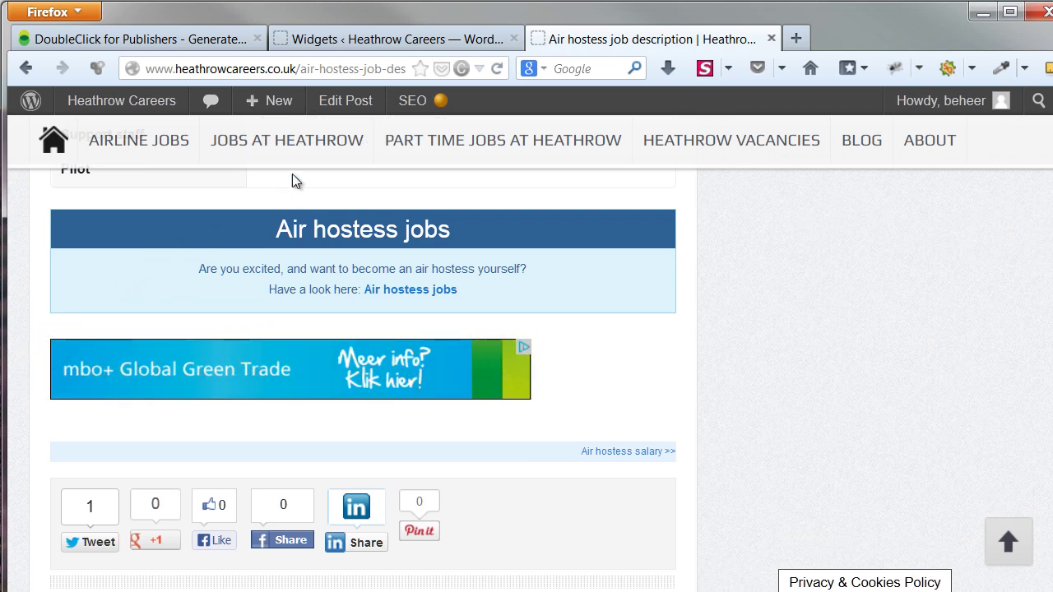
Edit the 'Air hostess job description' post and keep Air Hostess (Jobs) as its custom sidebar
{"action": "left_click", "coordinate": [339, 105]}
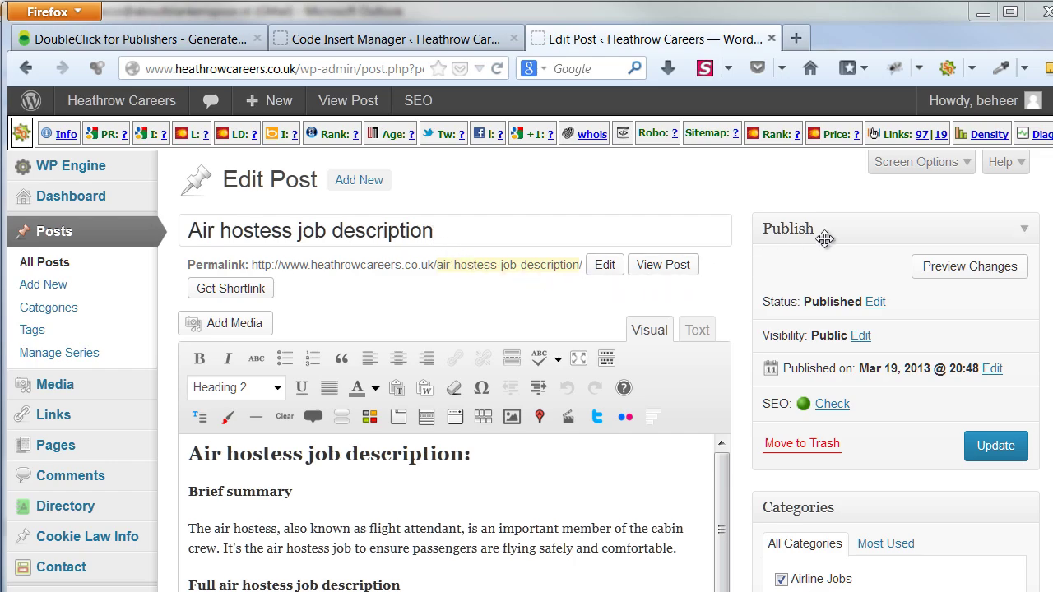
{"action": "scroll", "coordinate": [455, 354], "scroll_direction": "down", "scroll_amount": 20}
{"action": "scroll", "coordinate": [454, 354], "scroll_direction": "down", "scroll_amount": 20}
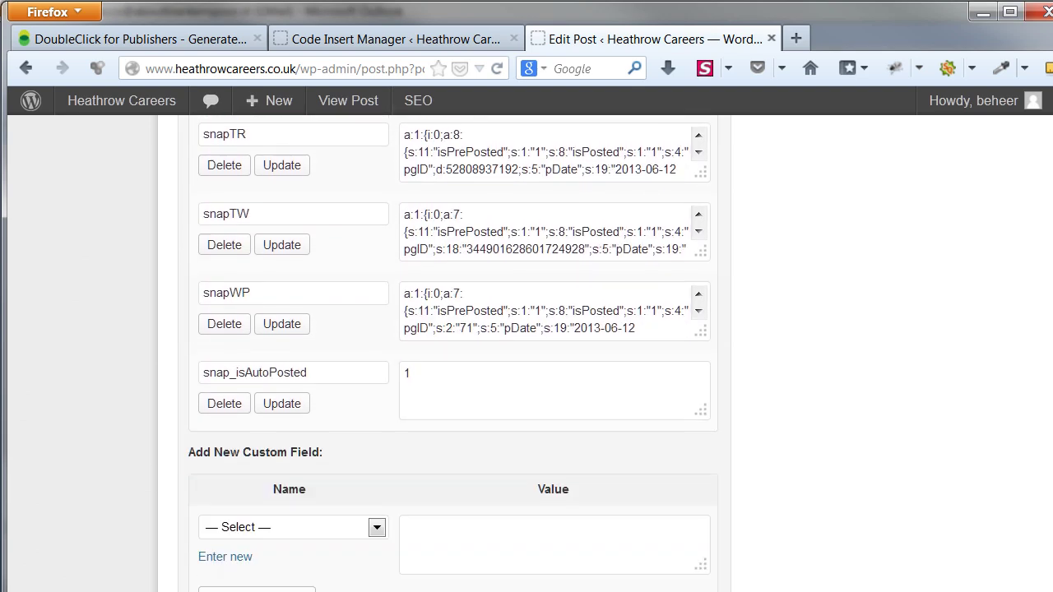
{"action": "scroll", "coordinate": [1050, 516], "scroll_direction": "down", "scroll_amount": 2}
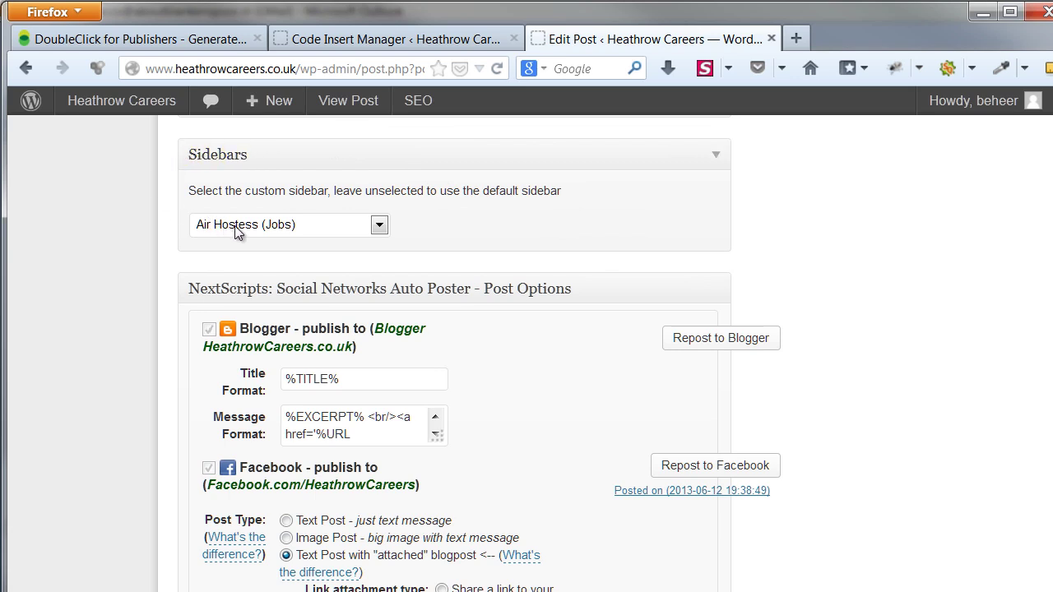
{"action": "left_click", "coordinate": [378, 228]}
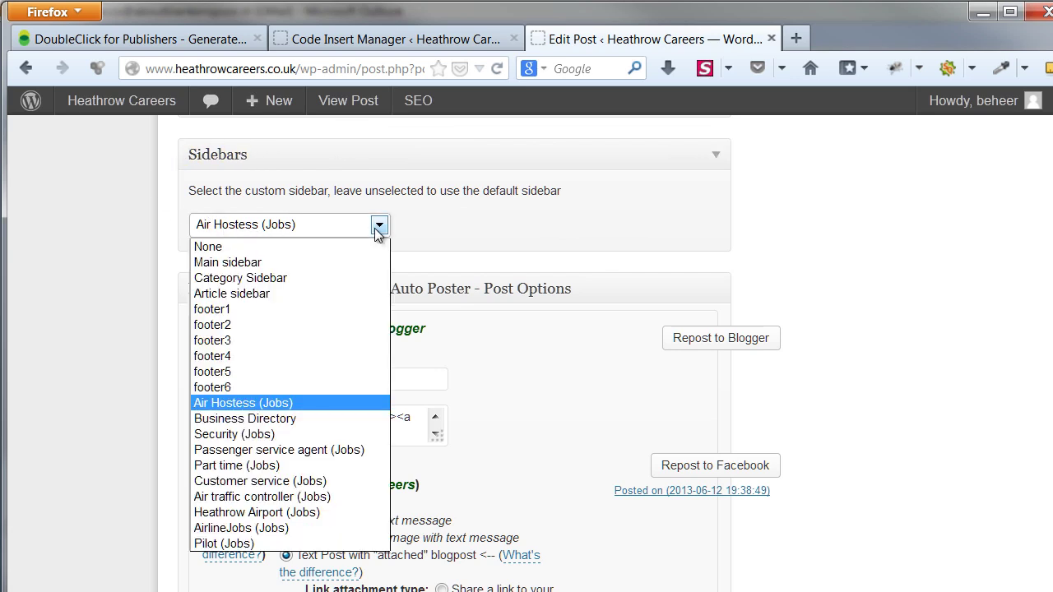
{"action": "left_click", "coordinate": [363, 403]}
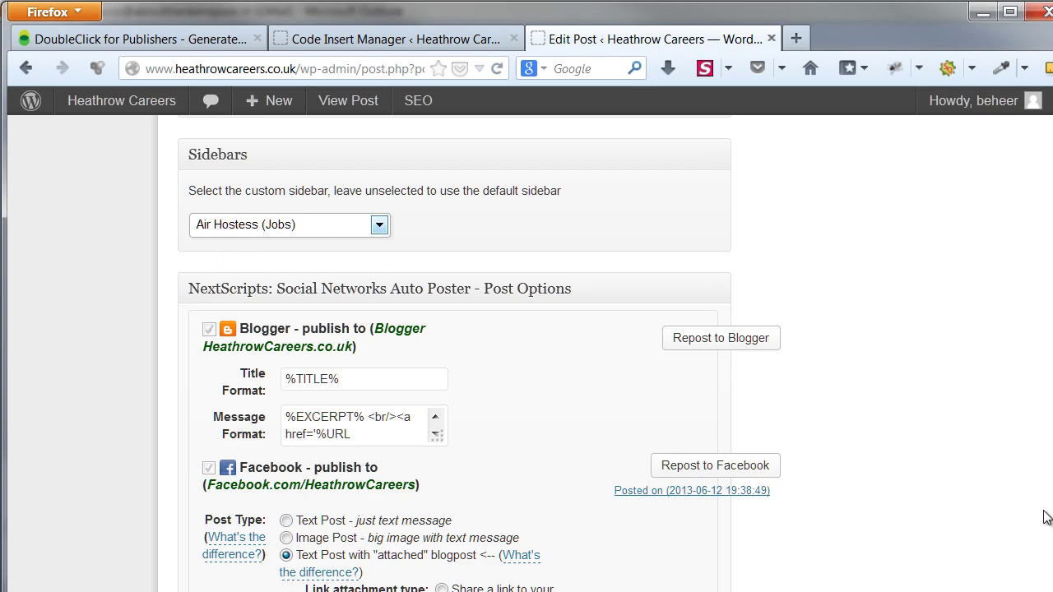
{"action": "scroll", "coordinate": [1045, 345], "scroll_direction": "up", "scroll_amount": 20}
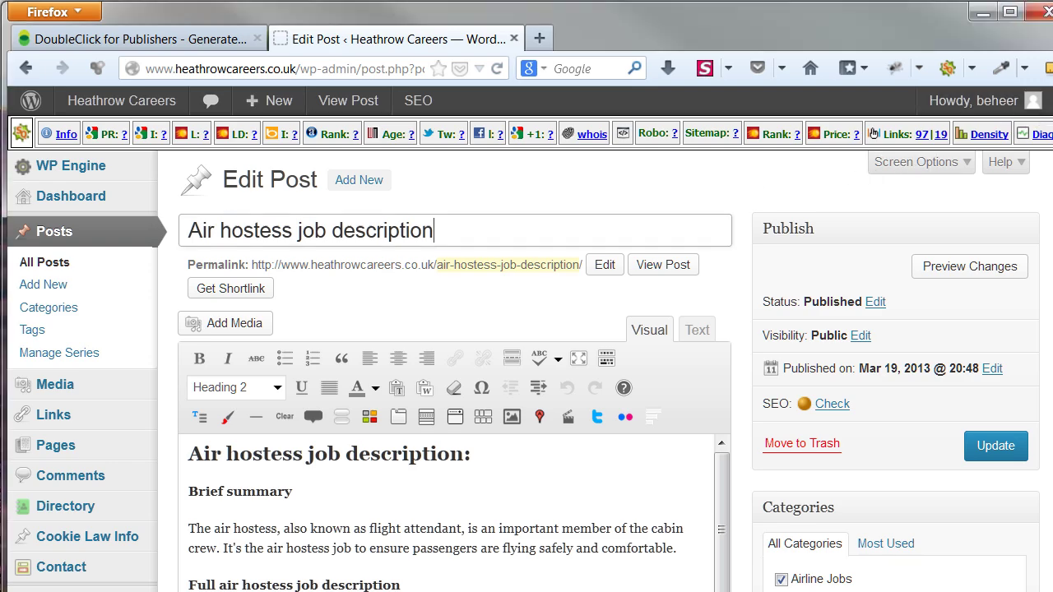
{"action": "scroll", "coordinate": [526, 354], "scroll_direction": "down", "scroll_amount": 15}
{"action": "scroll", "coordinate": [455, 354], "scroll_direction": "down", "scroll_amount": 10}
{"action": "scroll", "coordinate": [455, 354], "scroll_direction": "down", "scroll_amount": 12}
{"action": "scroll", "coordinate": [455, 354], "scroll_direction": "down", "scroll_amount": 10}
{"action": "scroll", "coordinate": [455, 353], "scroll_direction": "down", "scroll_amount": 8}
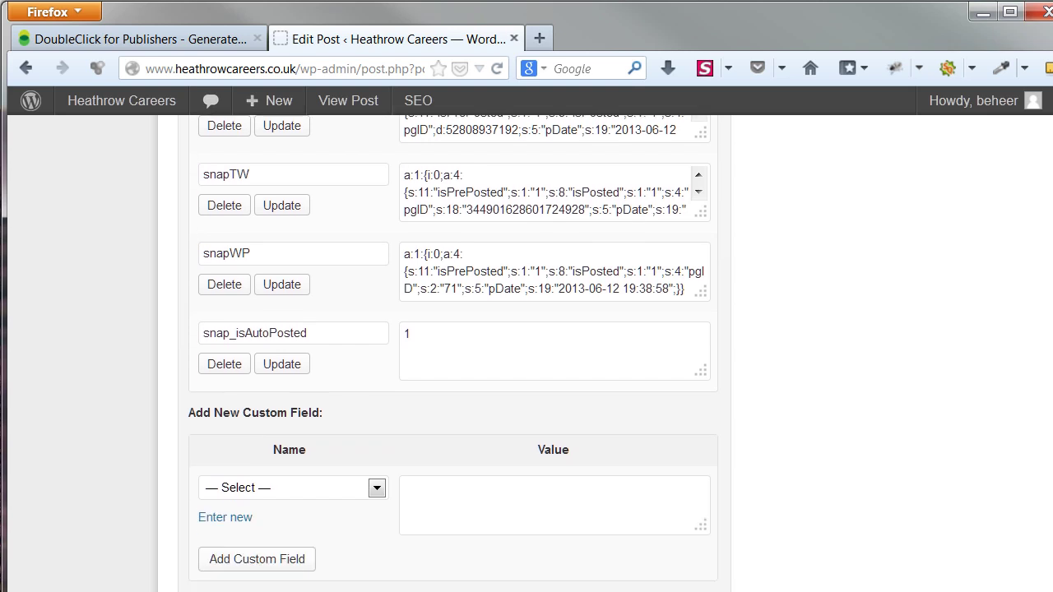
{"action": "scroll", "coordinate": [455, 354], "scroll_direction": "down", "scroll_amount": 1}
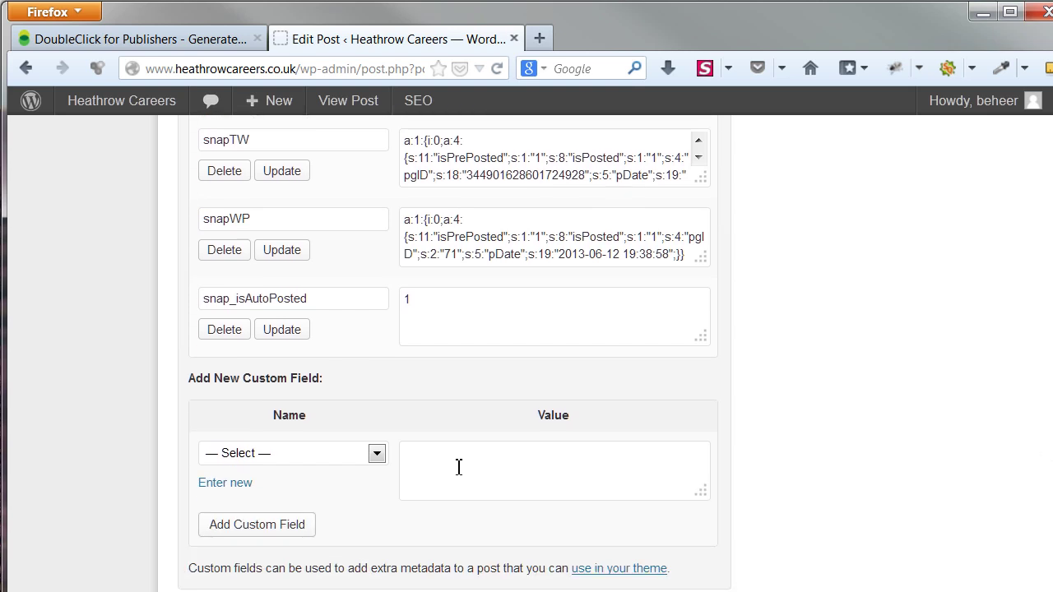
{"action": "left_click", "coordinate": [227, 483]}
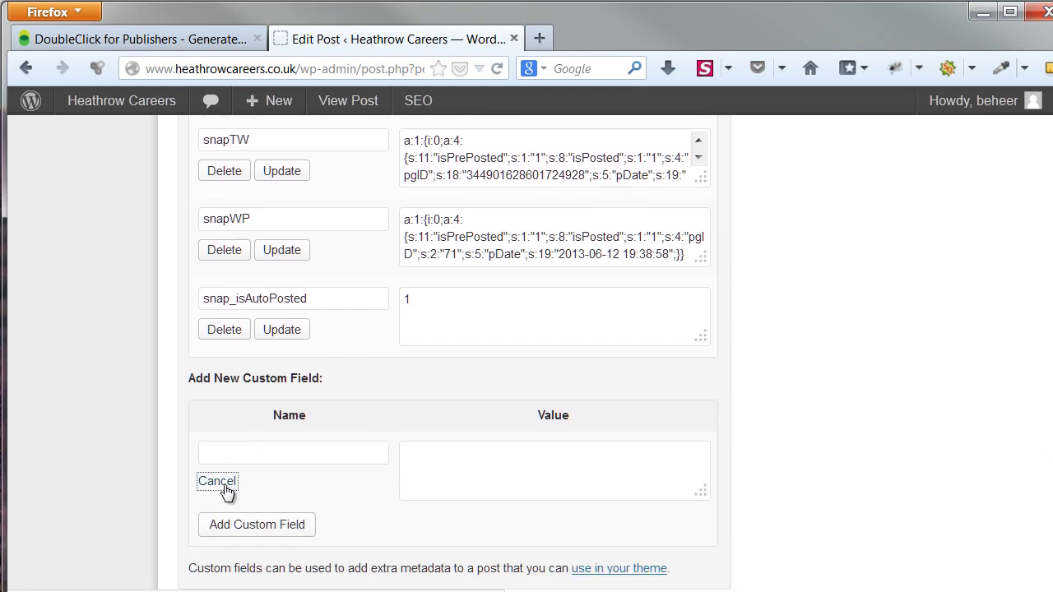
{"action": "left_click", "coordinate": [223, 459]}
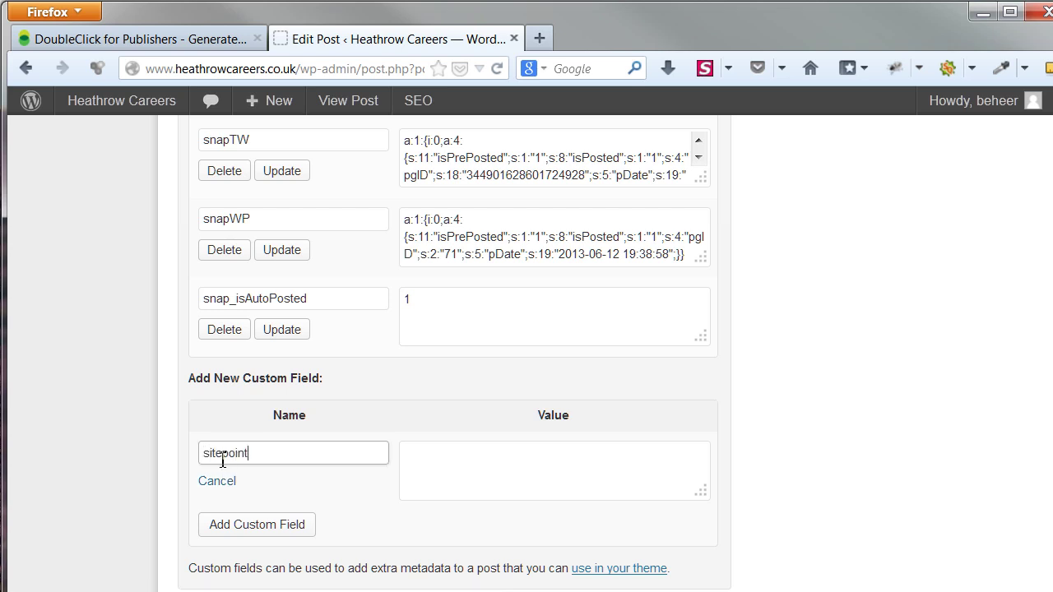
{"action": "type", "text": "sitepointtest"}
{"action": "key", "text": "Tab"}
{"action": "key", "text": "Tab"}
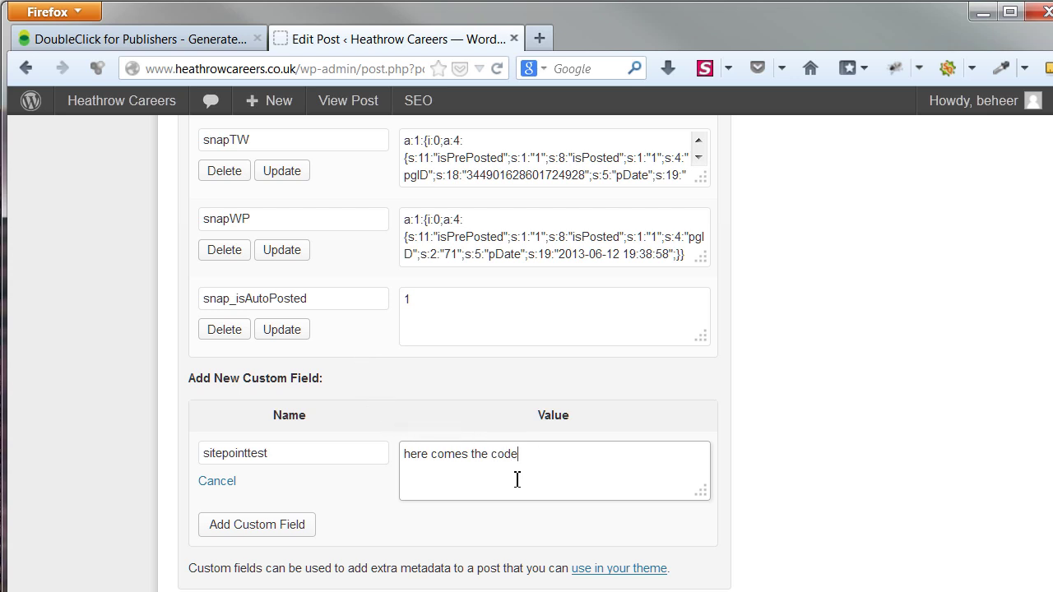
{"action": "left_click", "coordinate": [217, 481]}
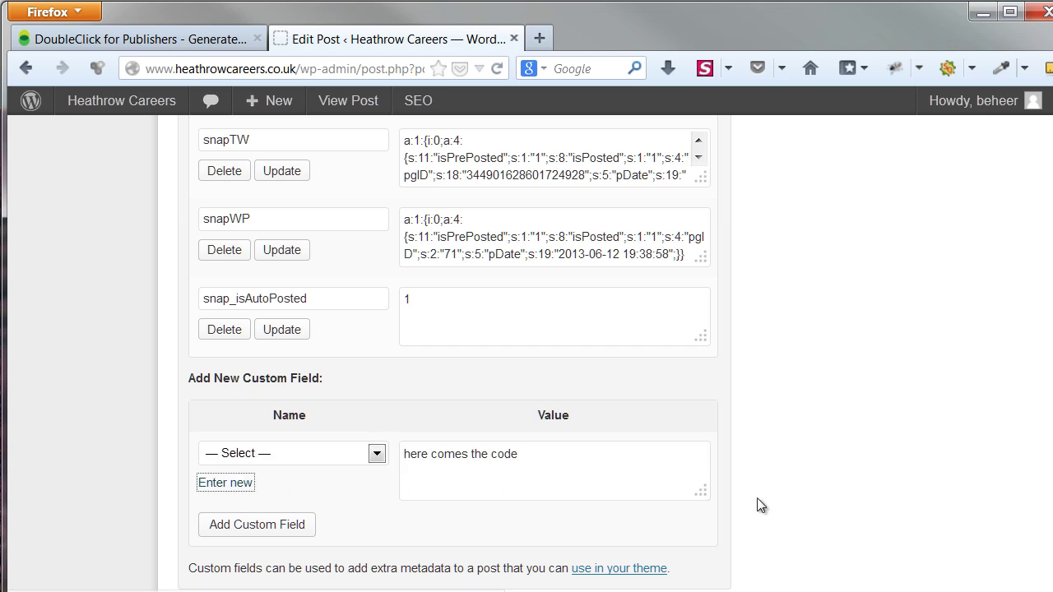
{"action": "scroll", "coordinate": [766, 497], "scroll_direction": "up", "scroll_amount": 2}
{"action": "scroll", "coordinate": [778, 497], "scroll_direction": "up", "scroll_amount": 15}
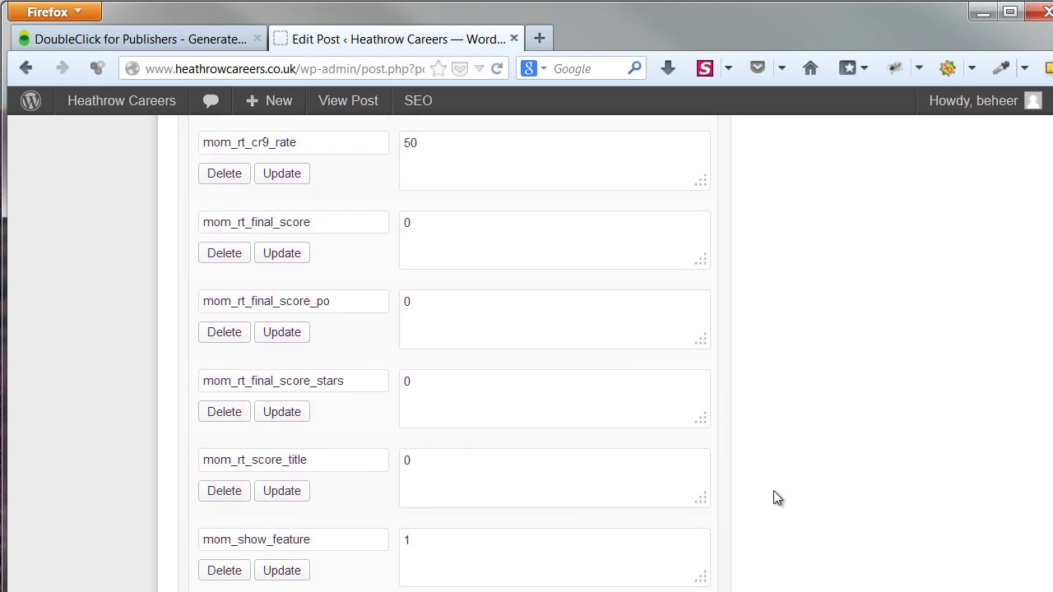
{"action": "scroll", "coordinate": [778, 498], "scroll_direction": "up", "scroll_amount": 12}
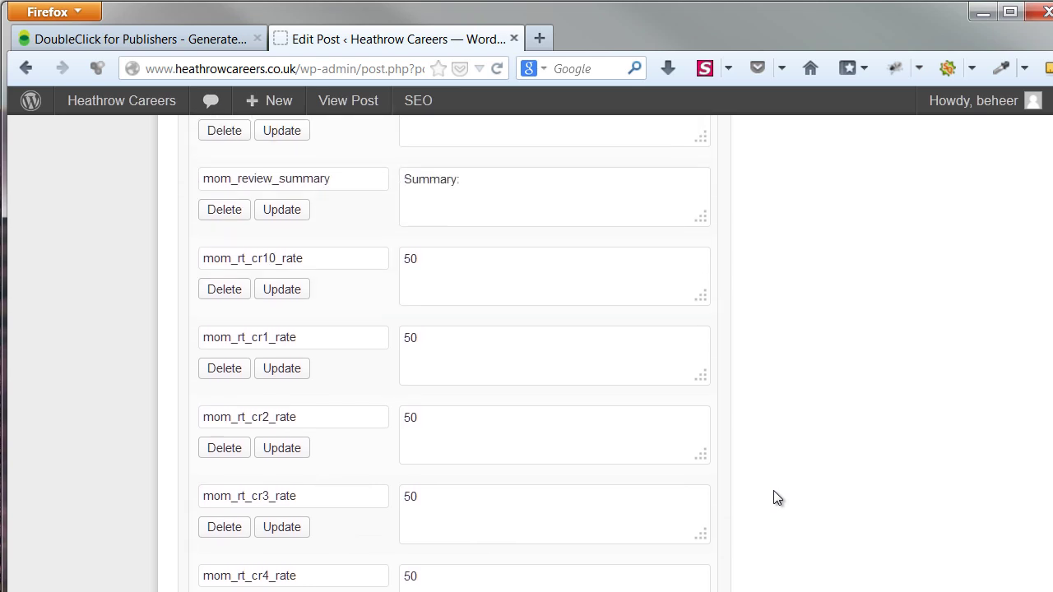
{"action": "scroll", "coordinate": [773, 490], "scroll_direction": "up", "scroll_amount": 6}
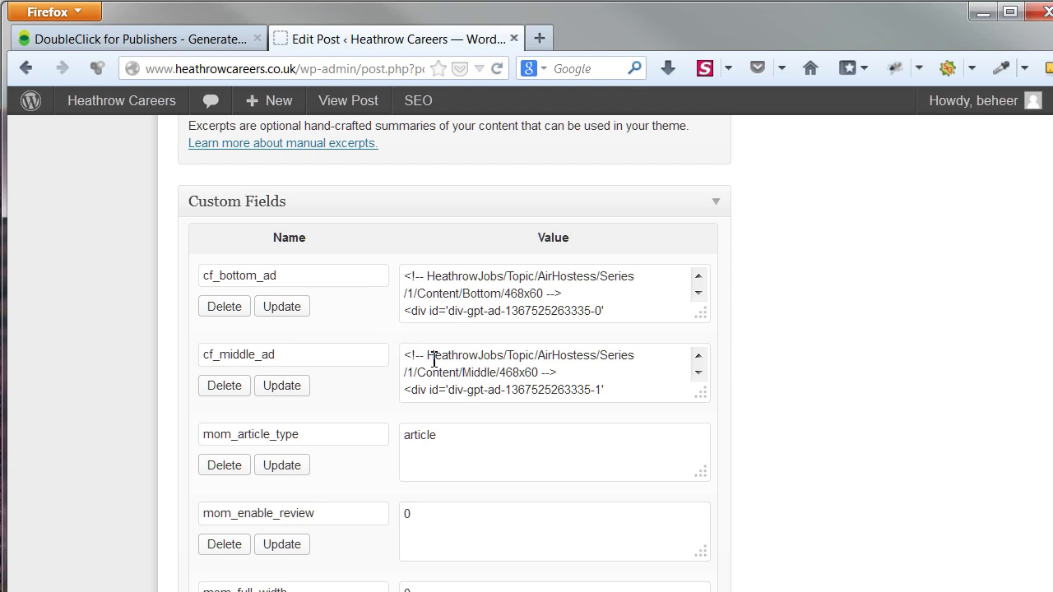
Enlarge the cf_middle_ad field to show its full code and Middle slot name, then return to DFP
{"action": "left_click_drag", "start_coordinate": [702, 395], "coordinate": [770, 548]}
{"action": "left_click", "coordinate": [336, 355]}
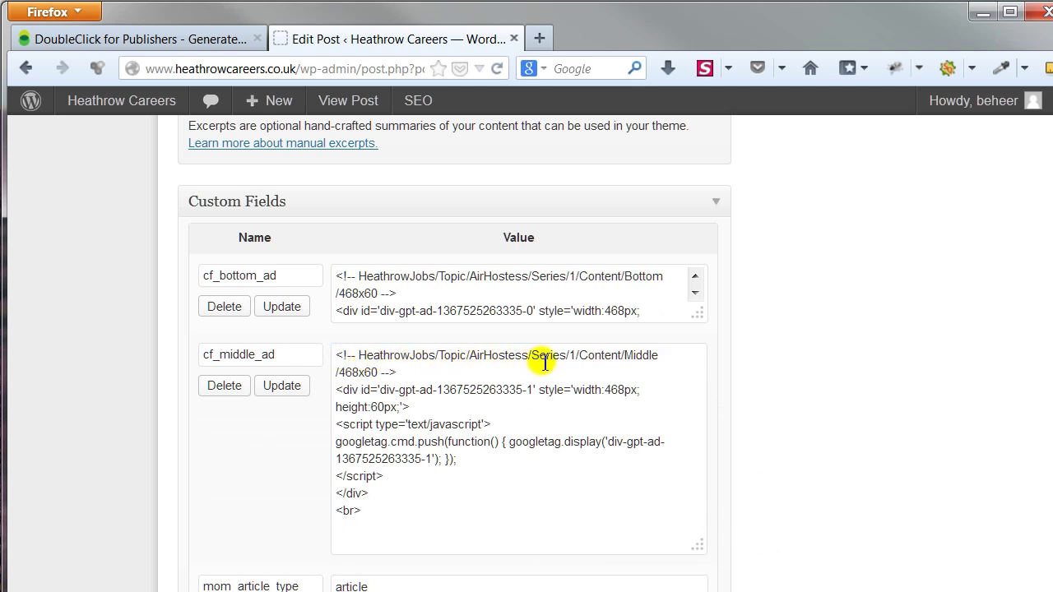
{"action": "left_click", "coordinate": [647, 358]}
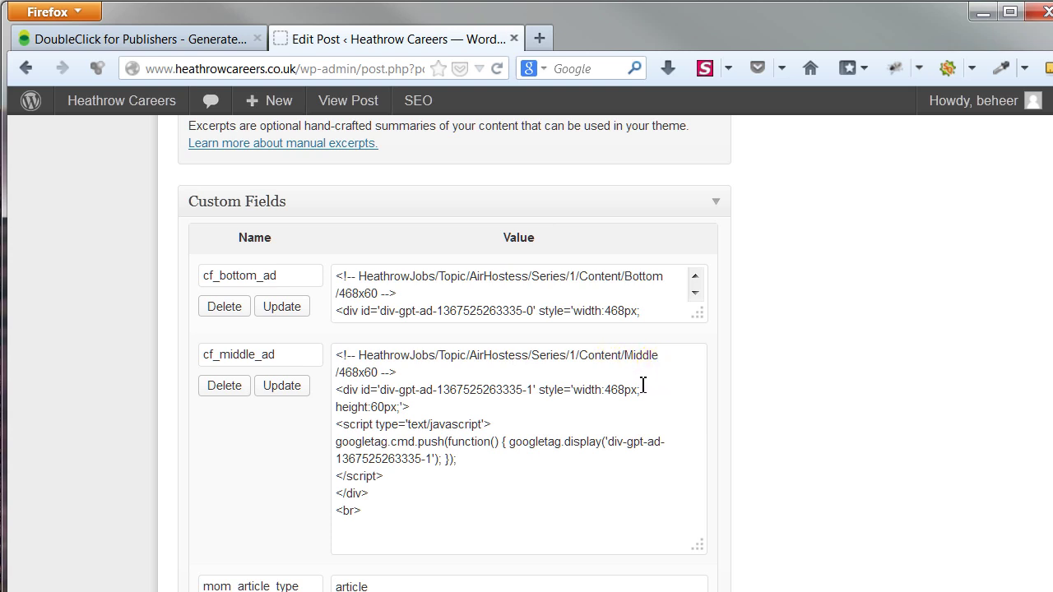
{"action": "left_click", "coordinate": [163, 34]}
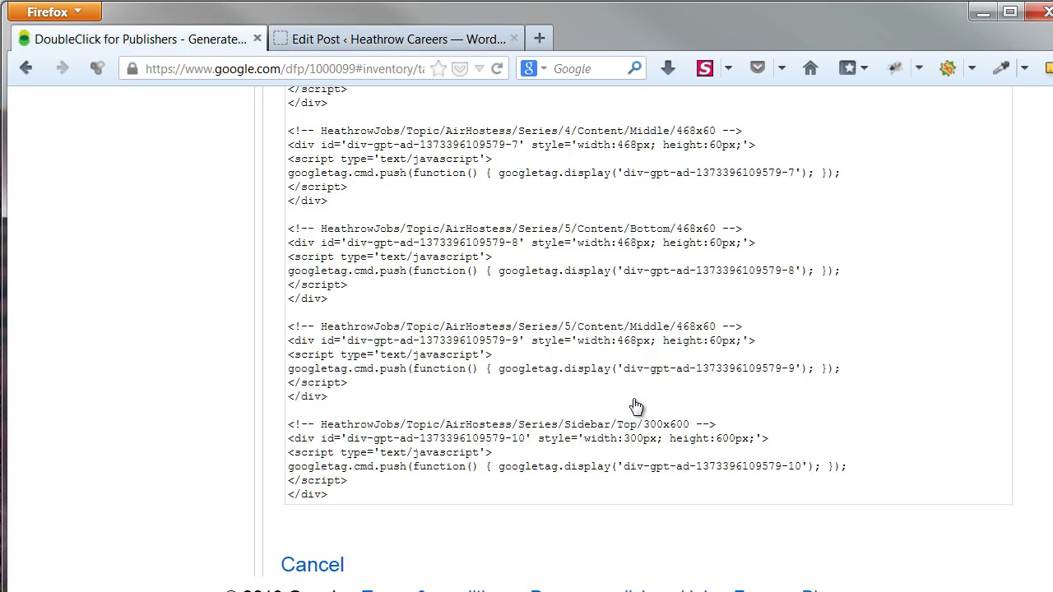
Select the Series/1 Content/Middle block in DFP's generated code, then return to the Edit Post tab
{"action": "scroll", "coordinate": [646, 401], "scroll_direction": "up", "scroll_amount": 3}
{"action": "scroll", "coordinate": [652, 399], "scroll_direction": "up", "scroll_amount": 20}
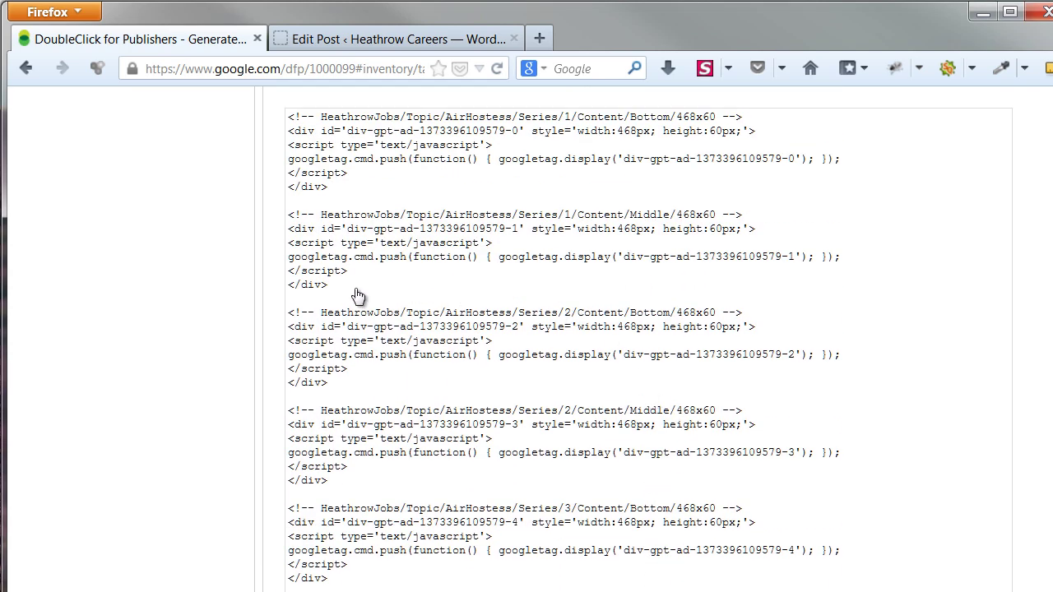
{"action": "left_click", "coordinate": [292, 231]}
{"action": "scroll", "coordinate": [292, 240], "scroll_direction": "up", "scroll_amount": 10}
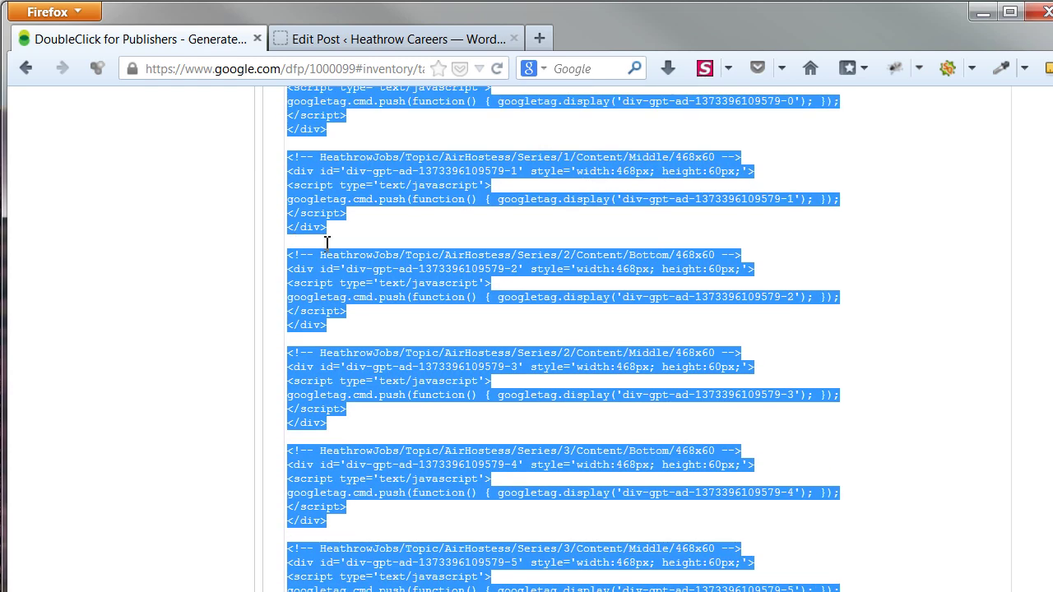
{"action": "scroll", "coordinate": [327, 241], "scroll_direction": "up", "scroll_amount": 4}
{"action": "left_click_drag", "start_coordinate": [293, 324], "coordinate": [345, 405]}
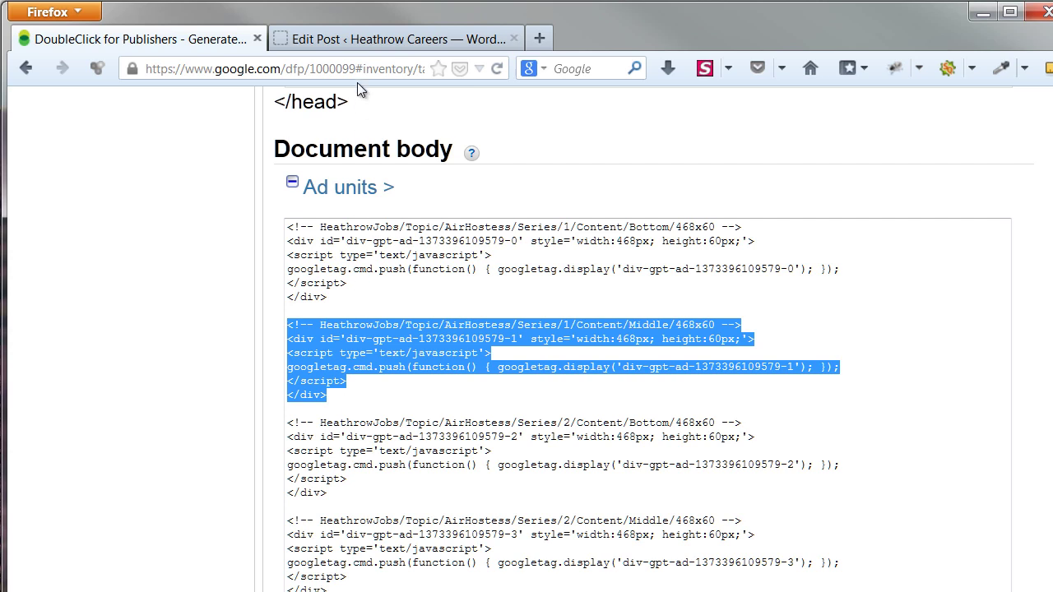
{"action": "left_click", "coordinate": [355, 39]}
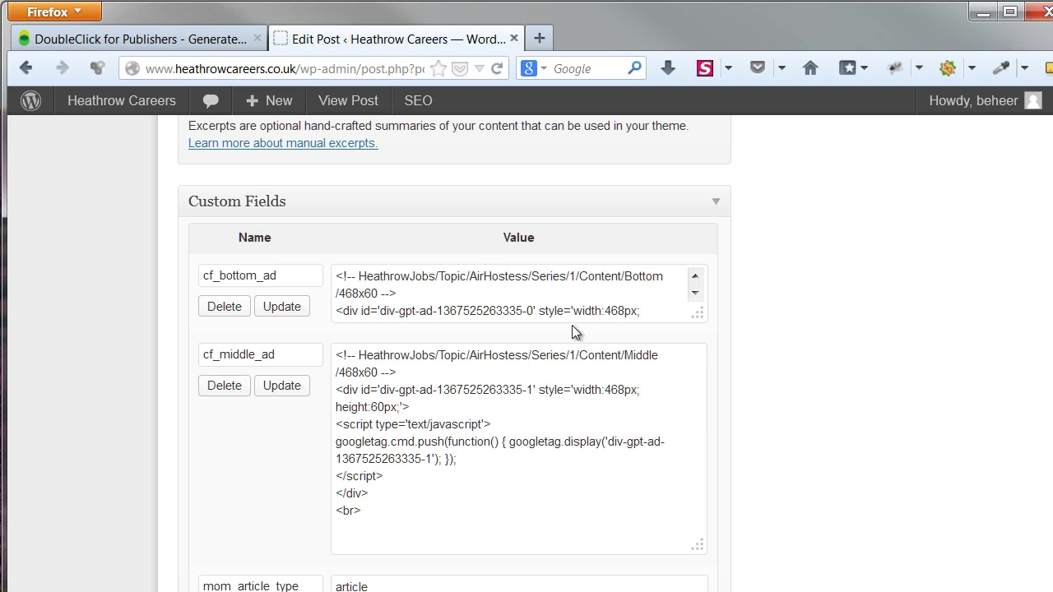
Select the cf_middle_ad field name and scroll through the post to check its [cf] shortcodes
{"action": "left_click_drag", "start_coordinate": [309, 358], "coordinate": [193, 352]}
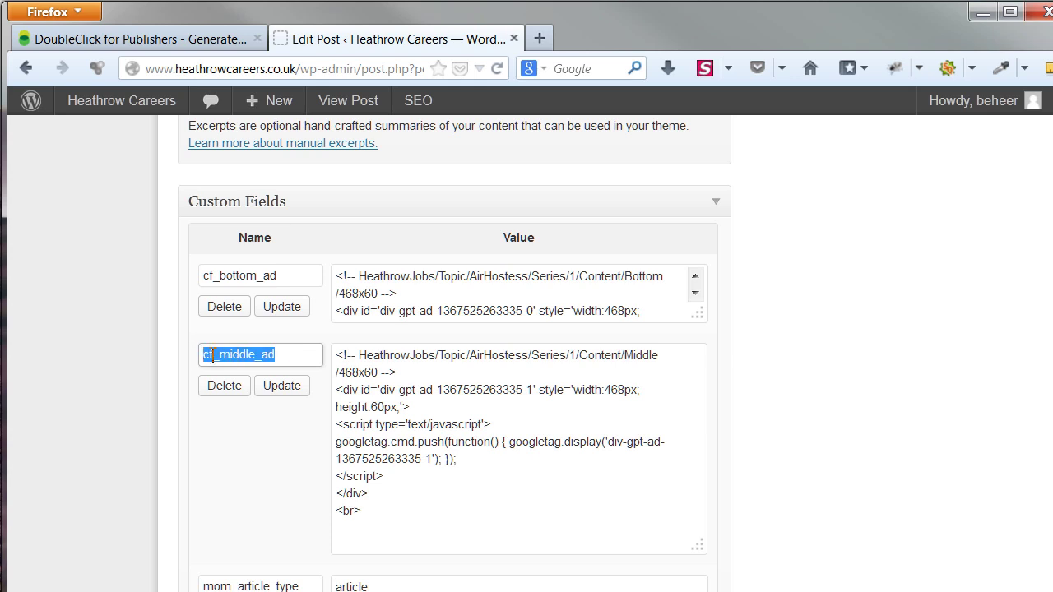
{"action": "scroll", "coordinate": [793, 390], "scroll_direction": "up", "scroll_amount": 4}
{"action": "scroll", "coordinate": [793, 390], "scroll_direction": "up", "scroll_amount": 13}
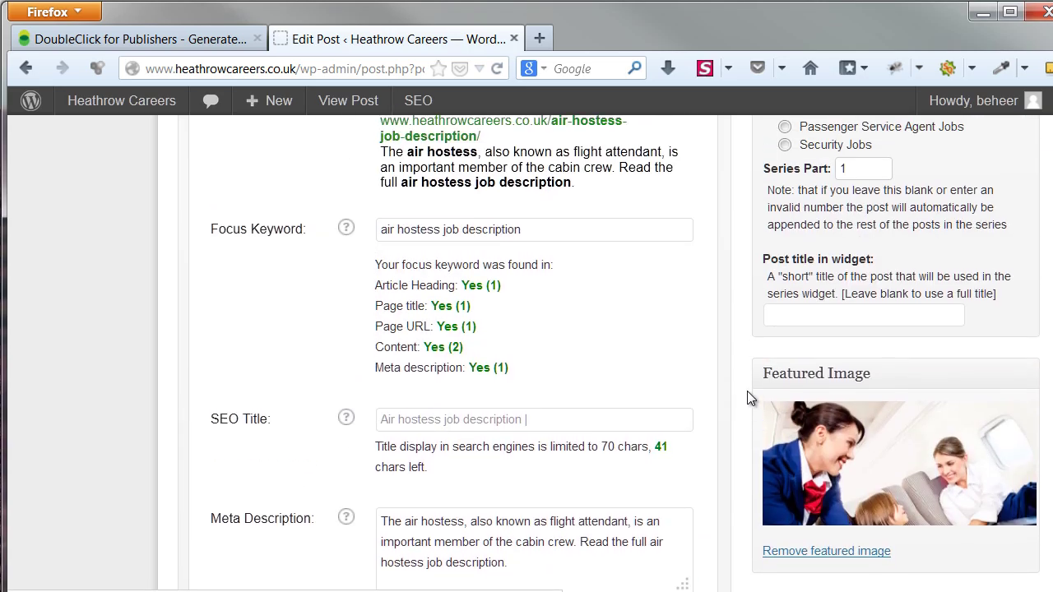
{"action": "scroll", "coordinate": [747, 391], "scroll_direction": "up", "scroll_amount": 5}
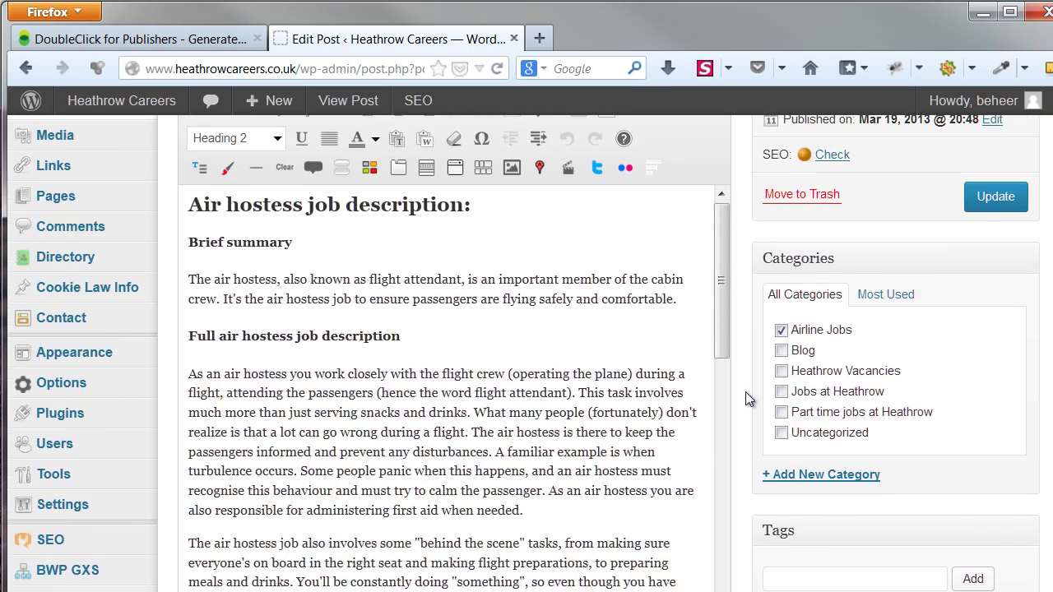
{"action": "scroll", "coordinate": [365, 332], "scroll_direction": "down", "scroll_amount": 6}
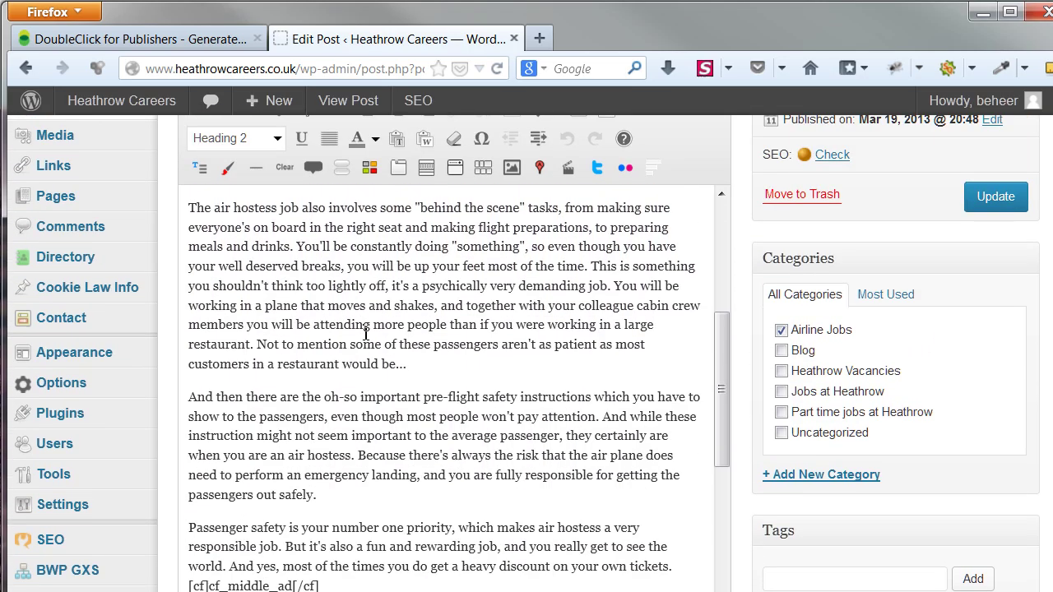
{"action": "scroll", "coordinate": [366, 333], "scroll_direction": "down", "scroll_amount": 1}
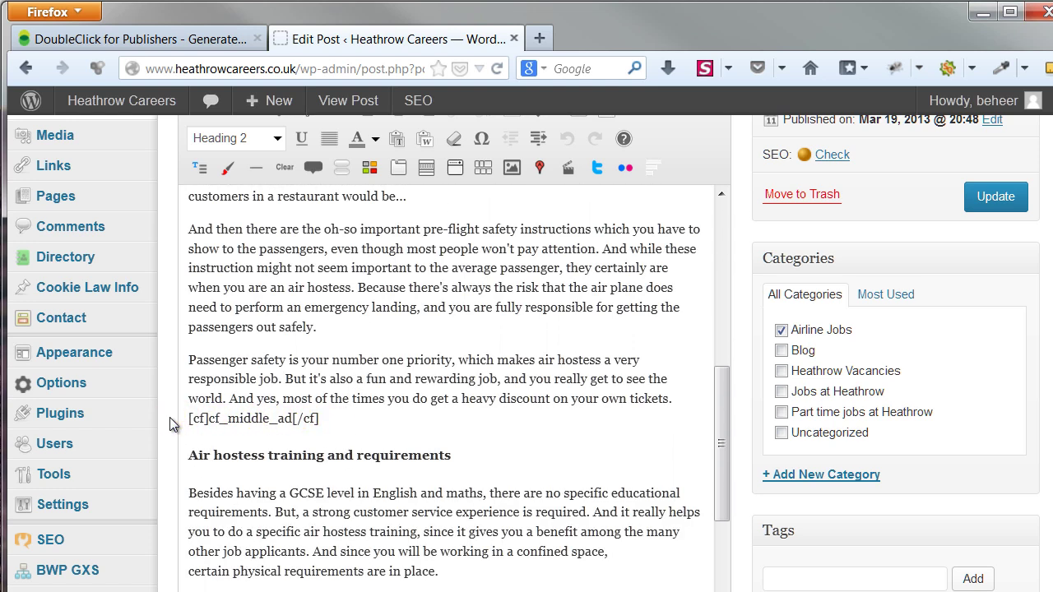
{"action": "scroll", "coordinate": [245, 413], "scroll_direction": "down", "scroll_amount": 6}
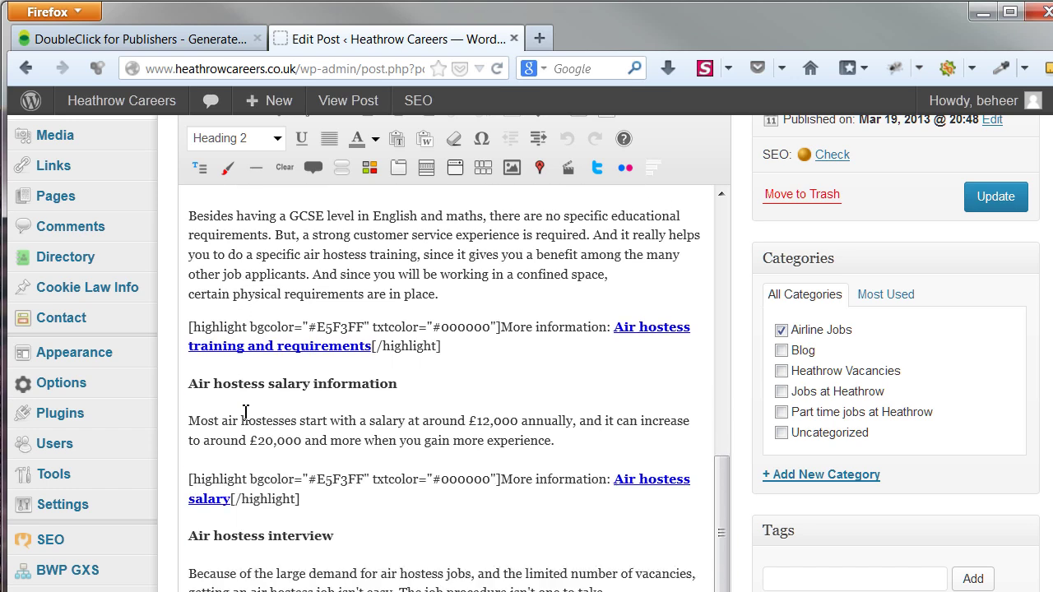
Update the Air hostess job description post so it shows 'Post updated.'
{"action": "scroll", "coordinate": [245, 413], "scroll_direction": "down", "scroll_amount": 2}
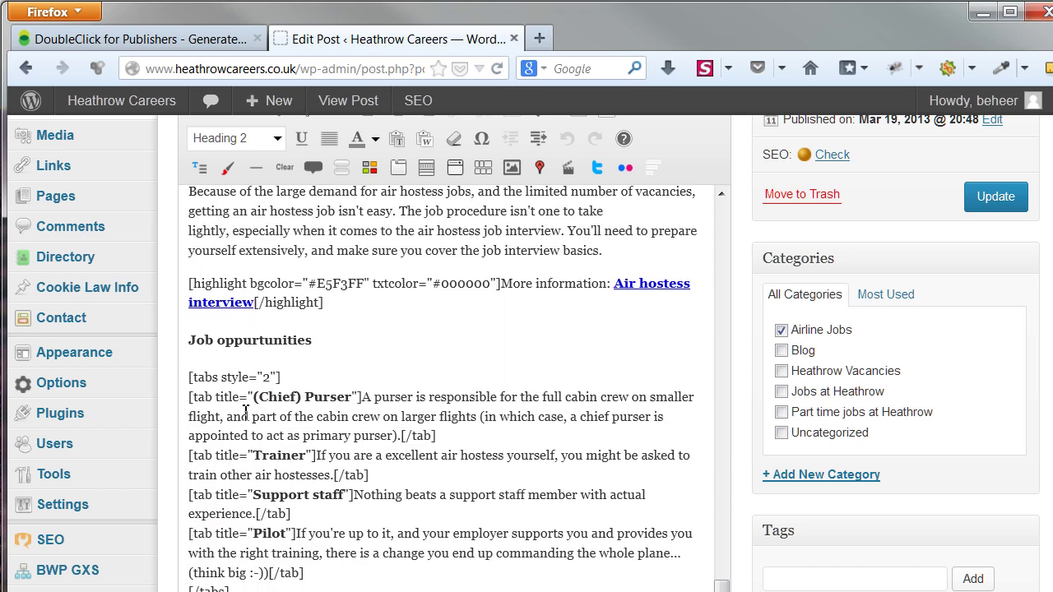
{"action": "scroll", "coordinate": [245, 413], "scroll_direction": "down", "scroll_amount": 2}
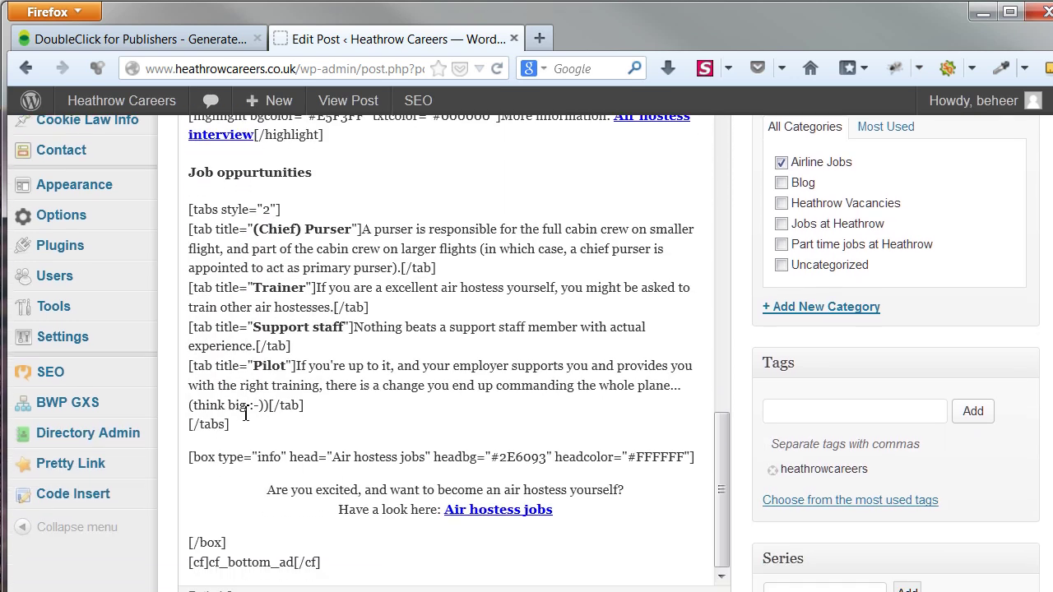
{"action": "scroll", "coordinate": [245, 413], "scroll_direction": "down", "scroll_amount": 2}
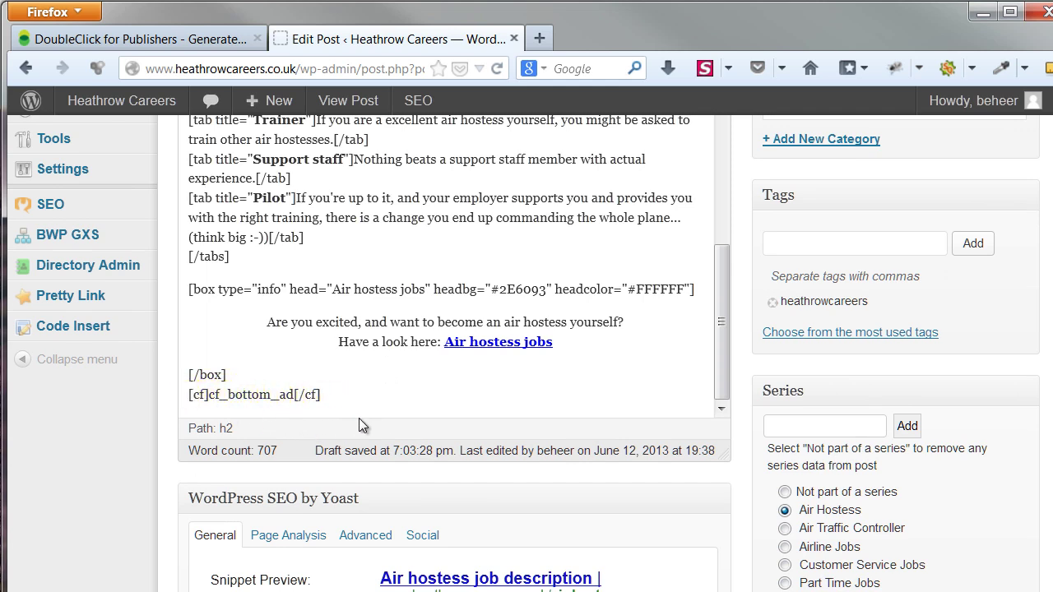
{"action": "scroll", "coordinate": [938, 428], "scroll_direction": "up", "scroll_amount": 7}
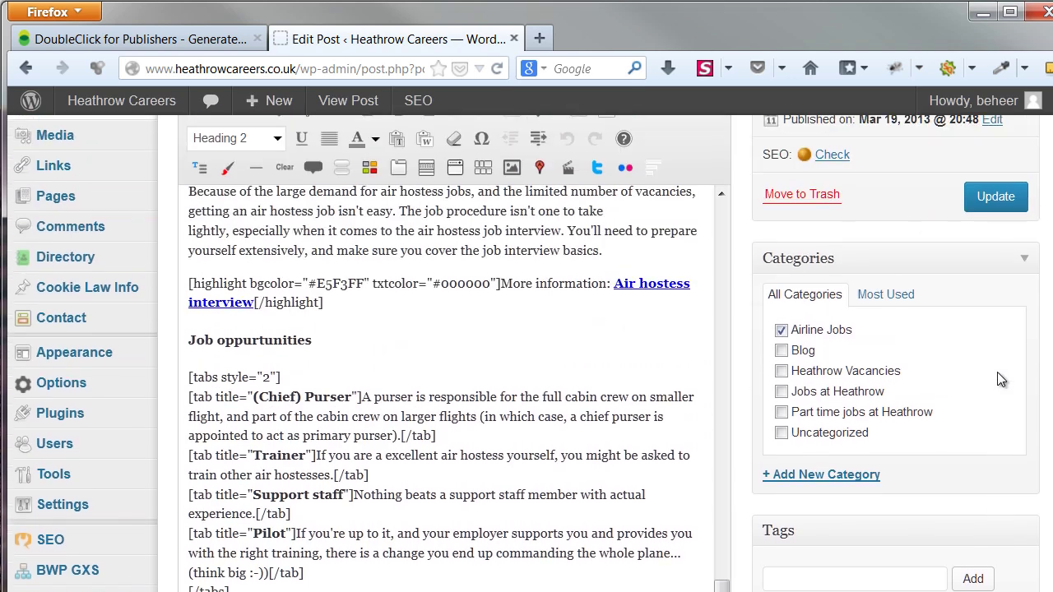
{"action": "scroll", "coordinate": [998, 381], "scroll_direction": "up", "scroll_amount": 2}
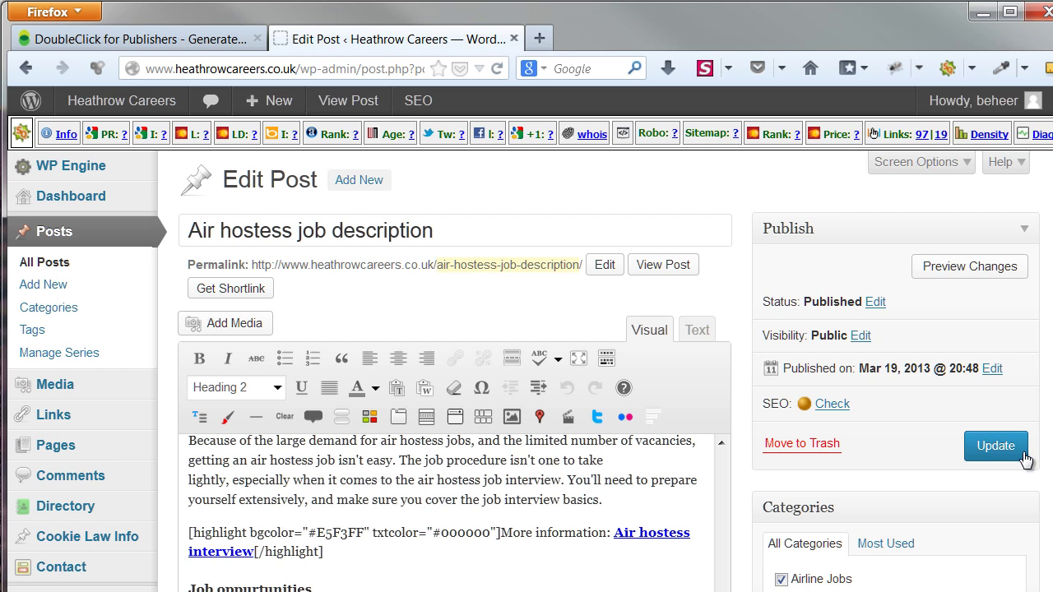
{"action": "left_click", "coordinate": [1026, 501]}
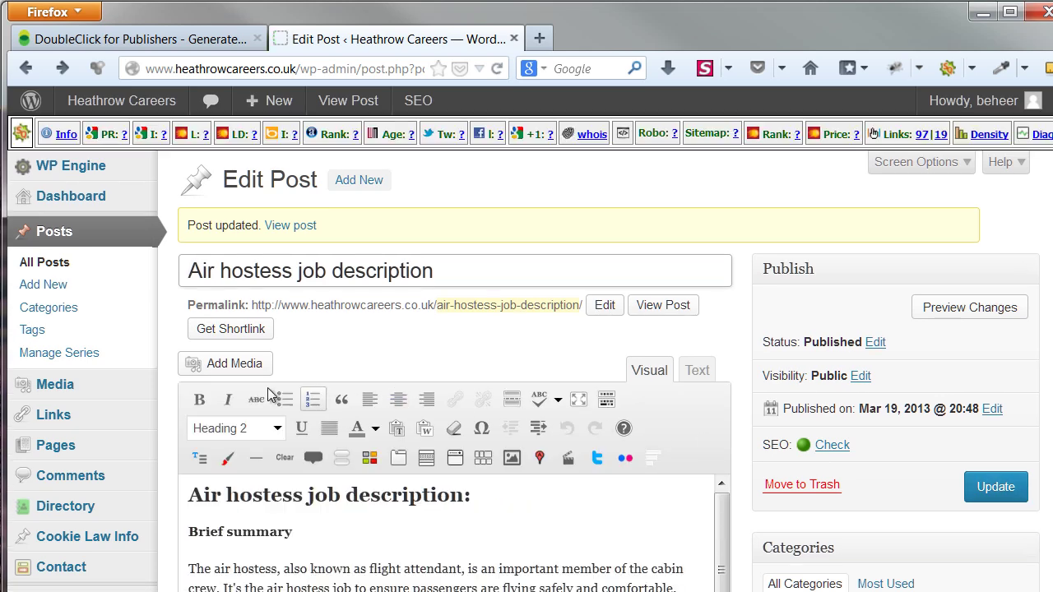
{"action": "scroll", "coordinate": [150, 392], "scroll_direction": "down", "scroll_amount": 5}
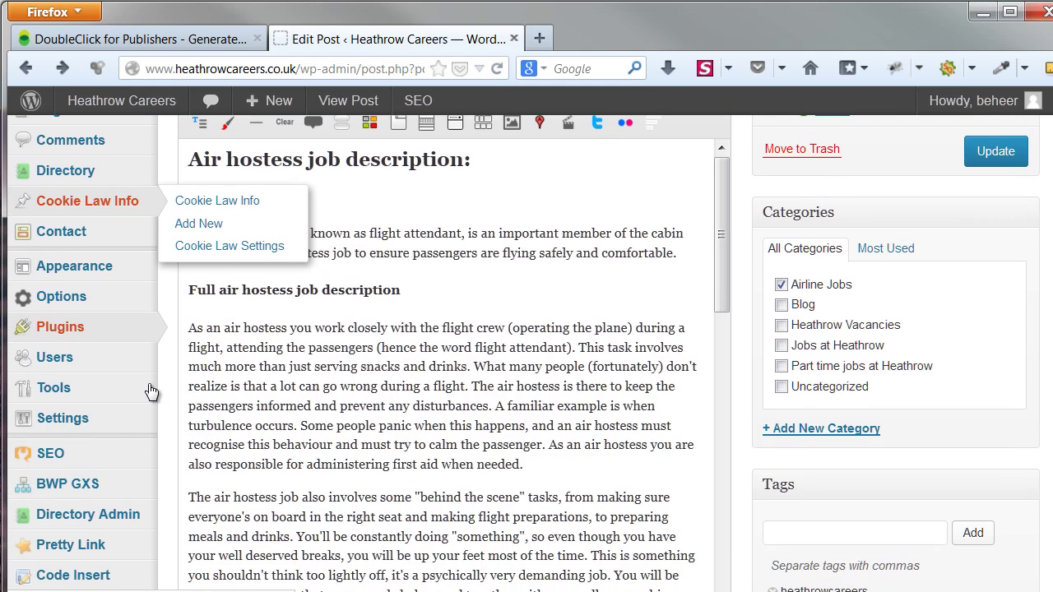
Check that the theme's Banners Setting holds the HeathrowJobs/Header/728x90 code, then go to Appearance > Widgets
{"action": "mouse_move", "coordinate": [145, 301]}
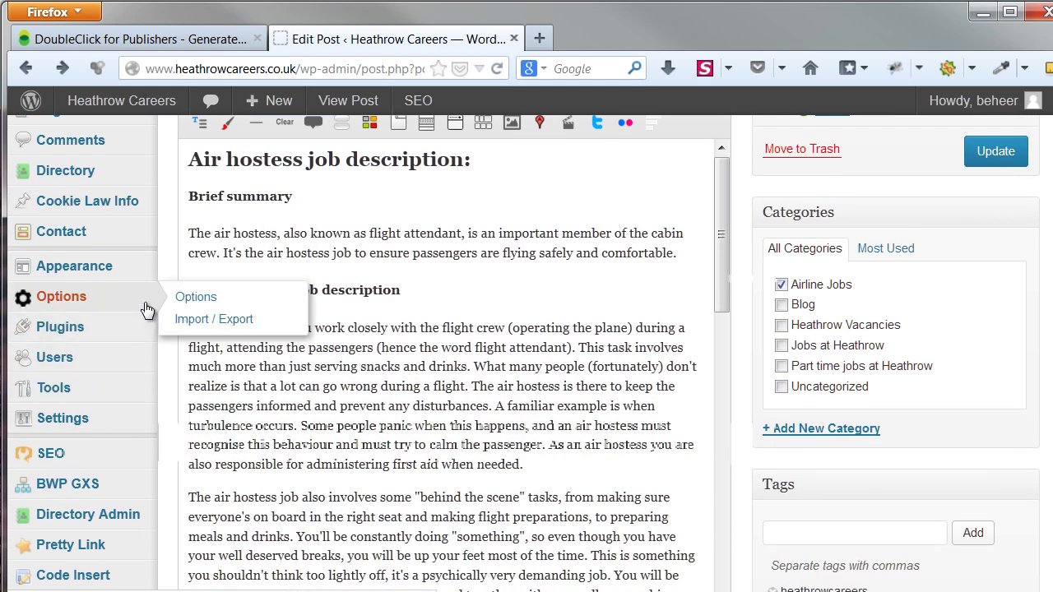
{"action": "left_click", "coordinate": [278, 303]}
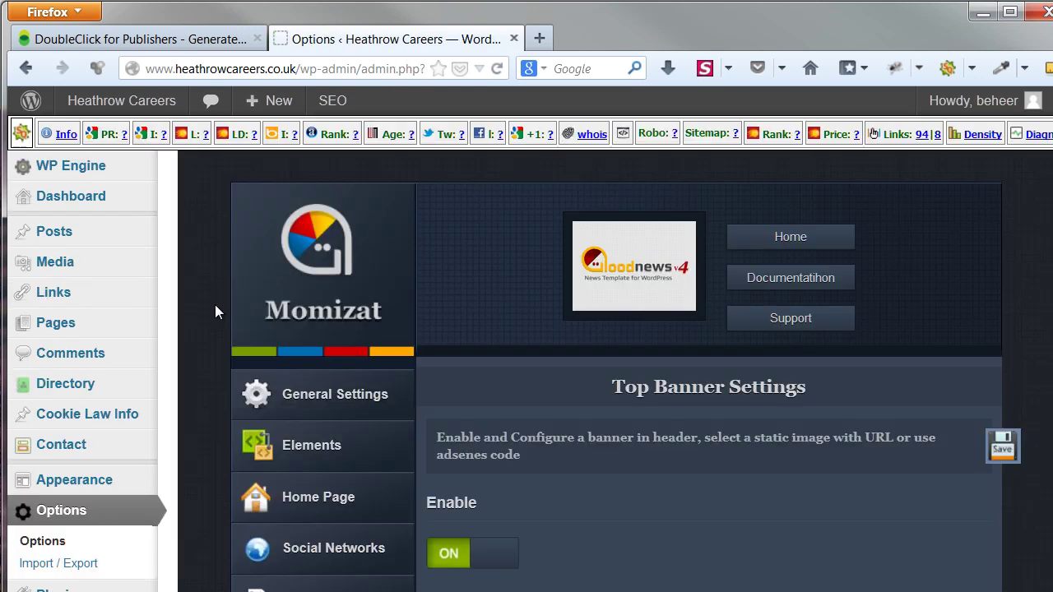
{"action": "scroll", "coordinate": [215, 308], "scroll_direction": "down", "scroll_amount": 4}
{"action": "scroll", "coordinate": [215, 311], "scroll_direction": "down", "scroll_amount": 1}
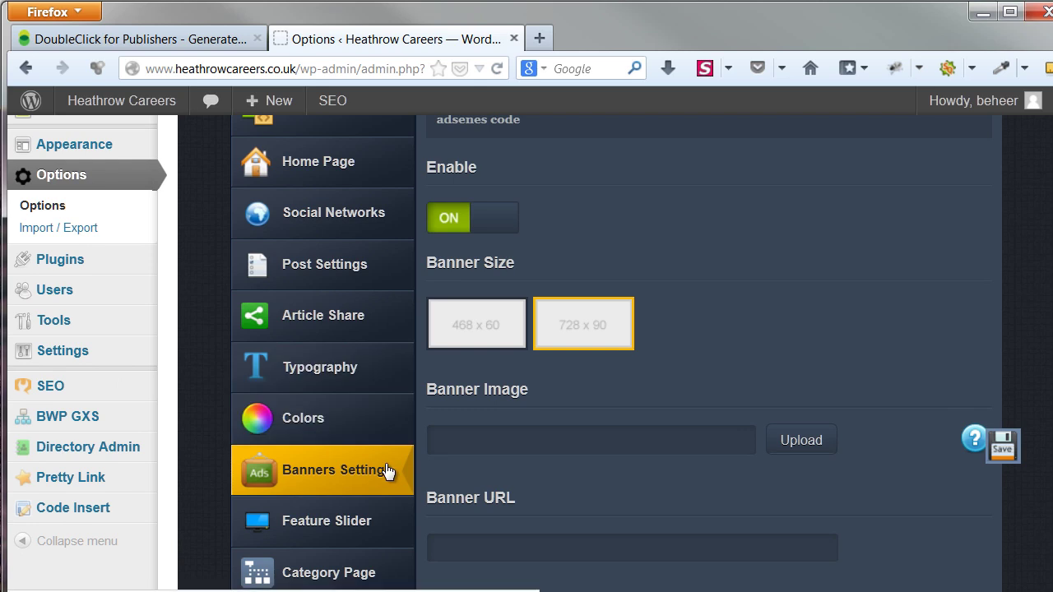
{"action": "scroll", "coordinate": [841, 339], "scroll_direction": "down", "scroll_amount": 4}
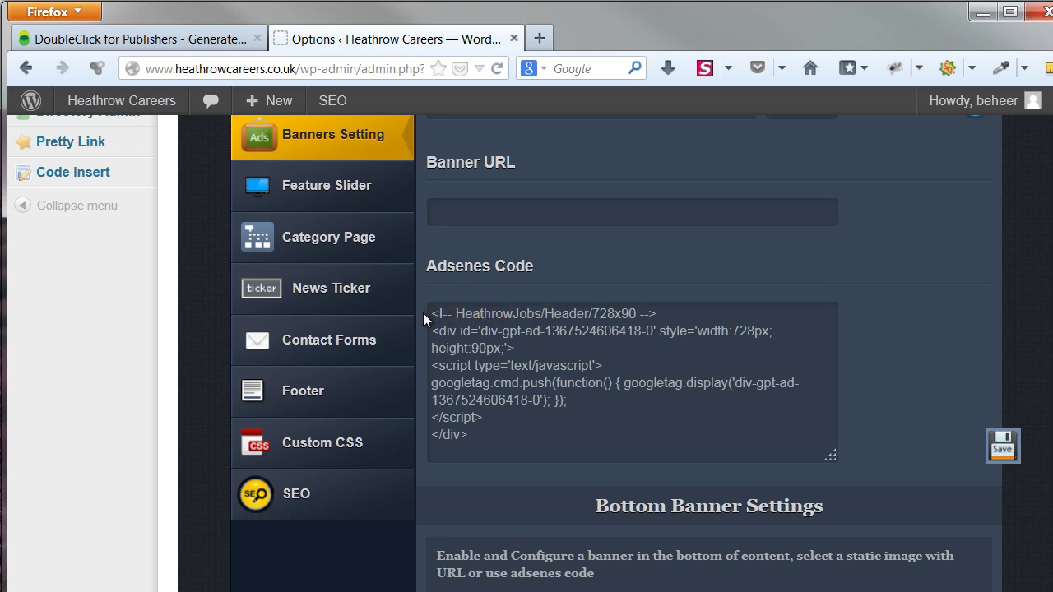
{"action": "scroll", "coordinate": [422, 313], "scroll_direction": "up", "scroll_amount": 6}
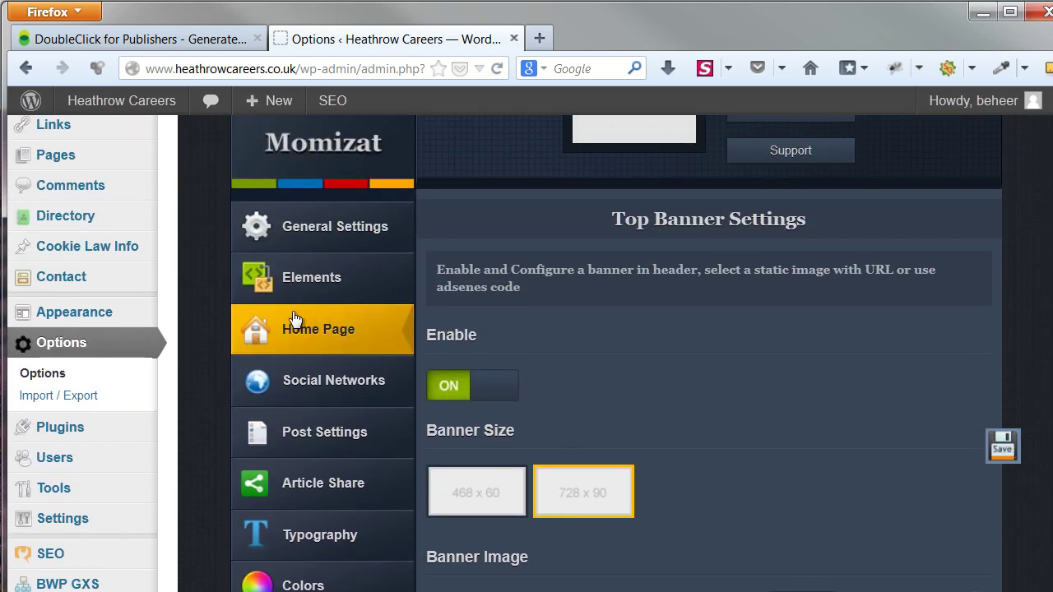
{"action": "mouse_move", "coordinate": [151, 313]}
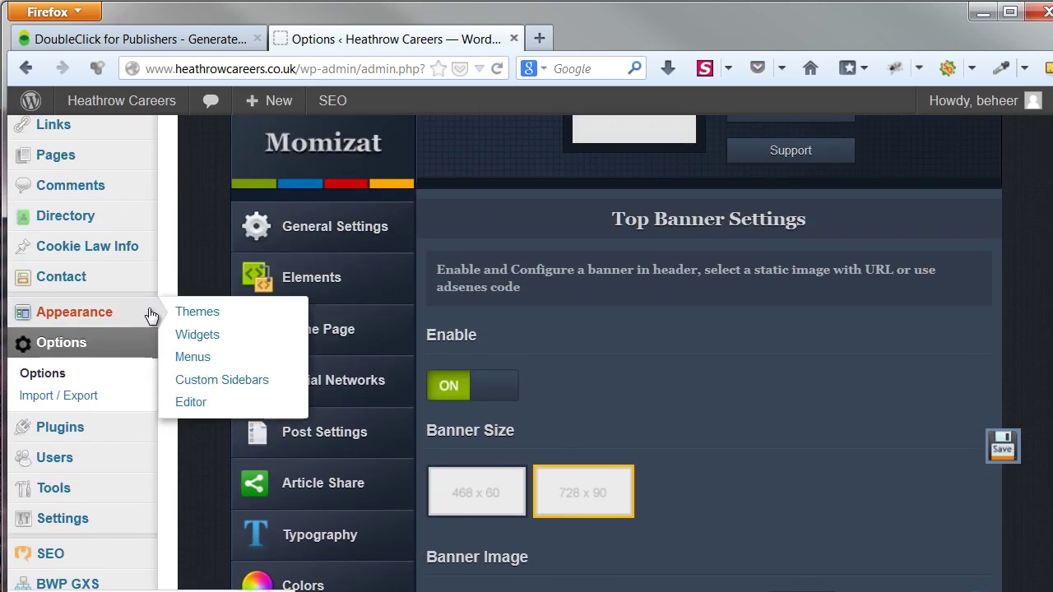
{"action": "left_click", "coordinate": [295, 347]}
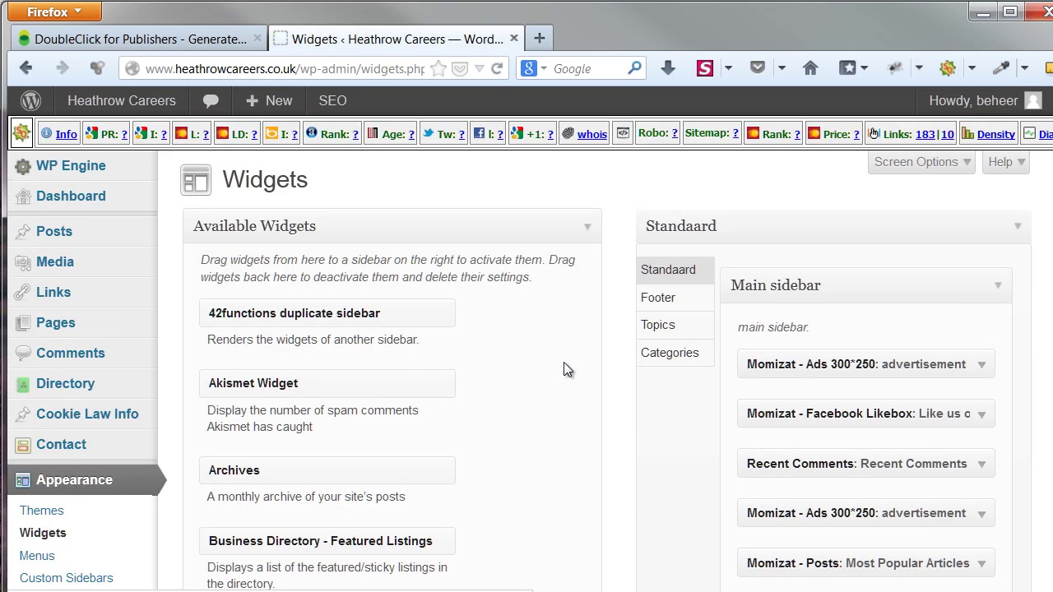
{"action": "scroll", "coordinate": [1029, 403], "scroll_direction": "down", "scroll_amount": 5}
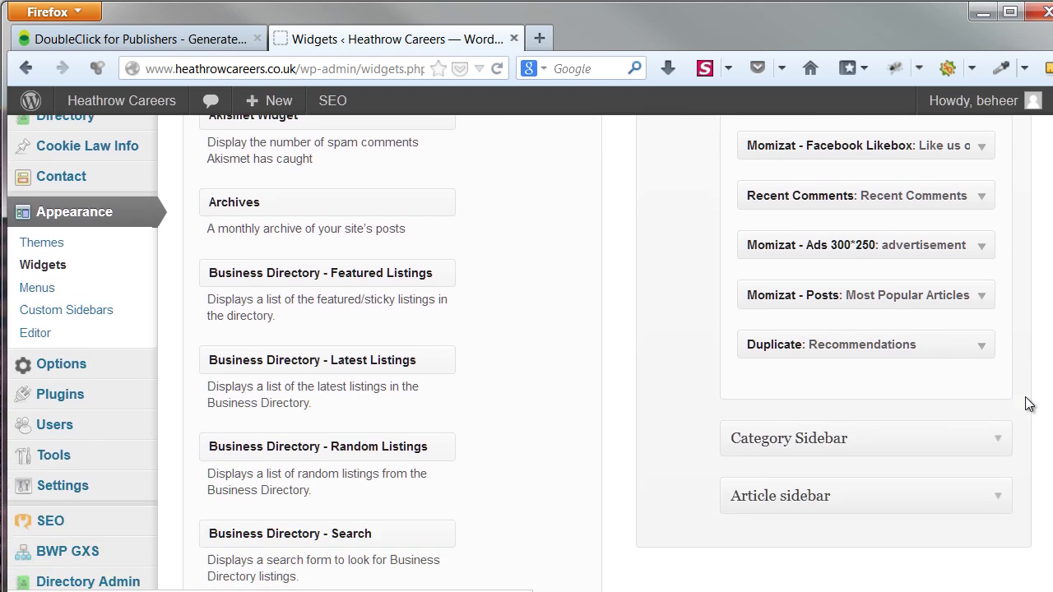
{"action": "left_click", "coordinate": [998, 372]}
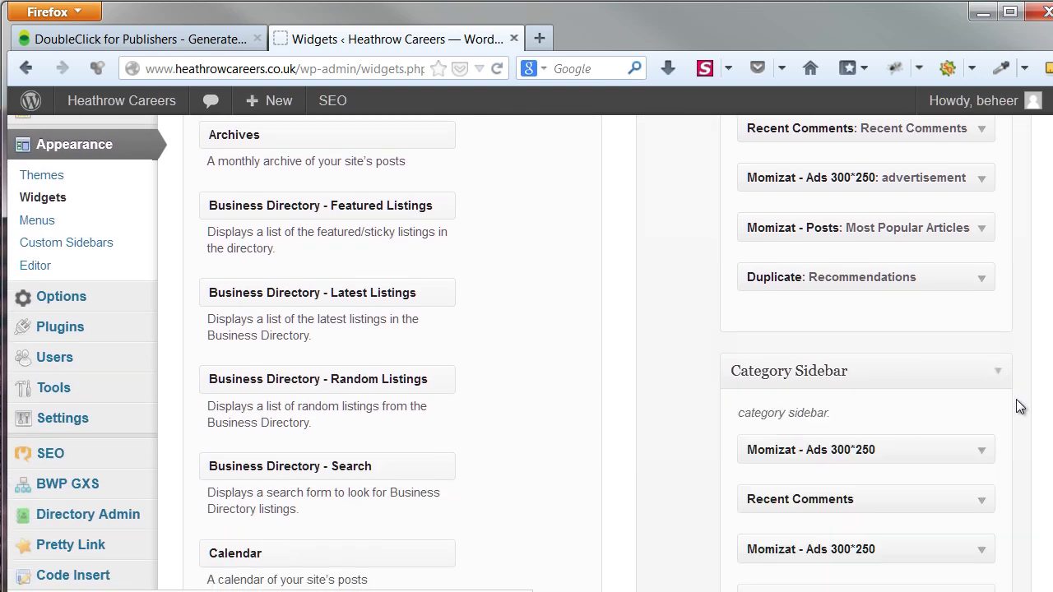
{"action": "scroll", "coordinate": [1017, 403], "scroll_direction": "down", "scroll_amount": 3}
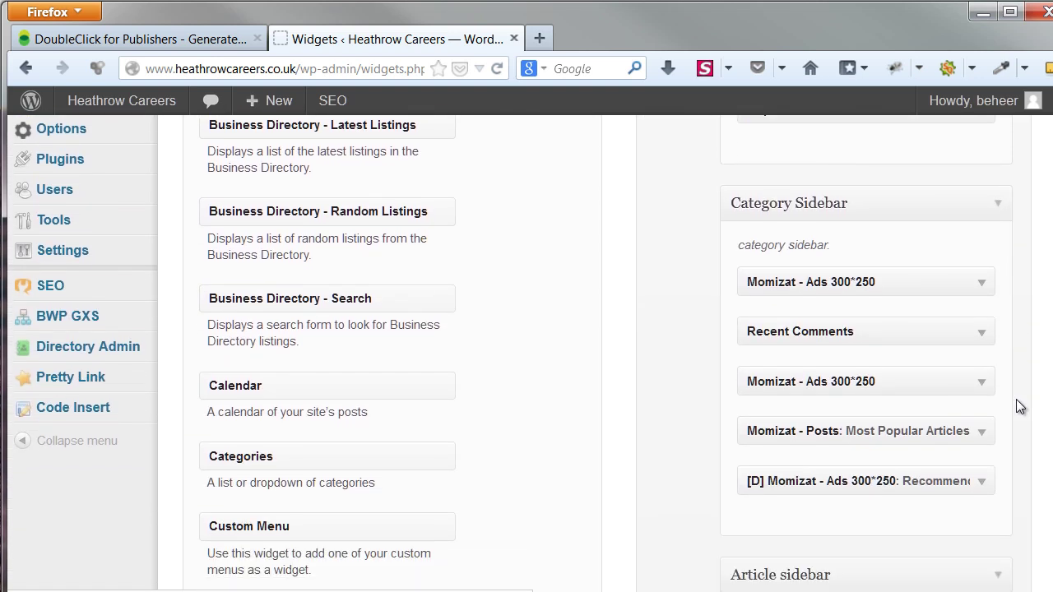
{"action": "left_click", "coordinate": [985, 484]}
{"action": "scroll", "coordinate": [1006, 460], "scroll_direction": "down", "scroll_amount": 3}
{"action": "scroll", "coordinate": [1005, 468], "scroll_direction": "down", "scroll_amount": 3}
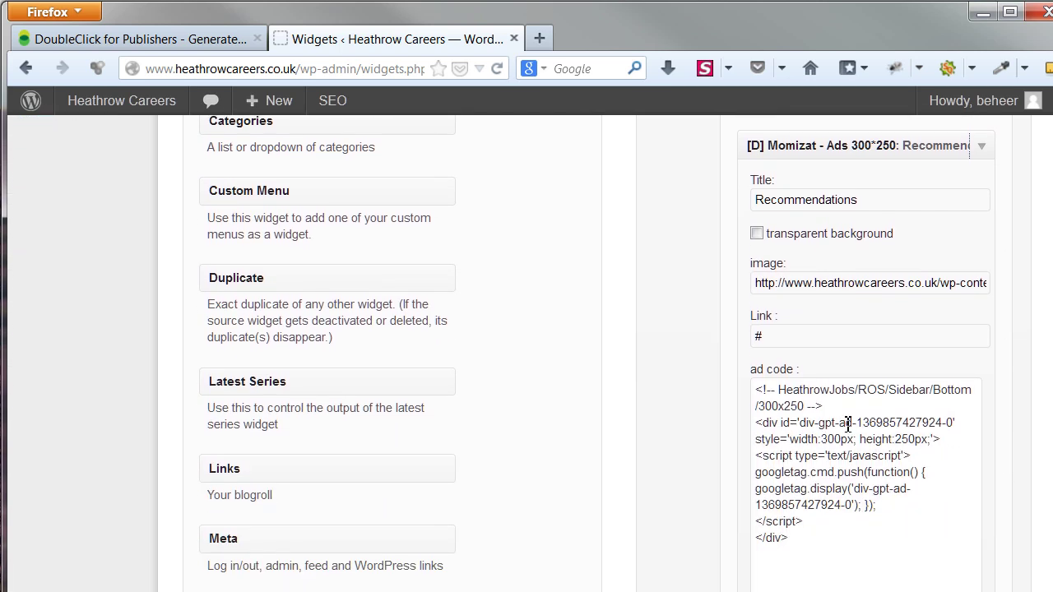
{"action": "left_click", "coordinate": [835, 403]}
{"action": "scroll", "coordinate": [704, 380], "scroll_direction": "up", "scroll_amount": 10}
{"action": "scroll", "coordinate": [704, 380], "scroll_direction": "up", "scroll_amount": 5}
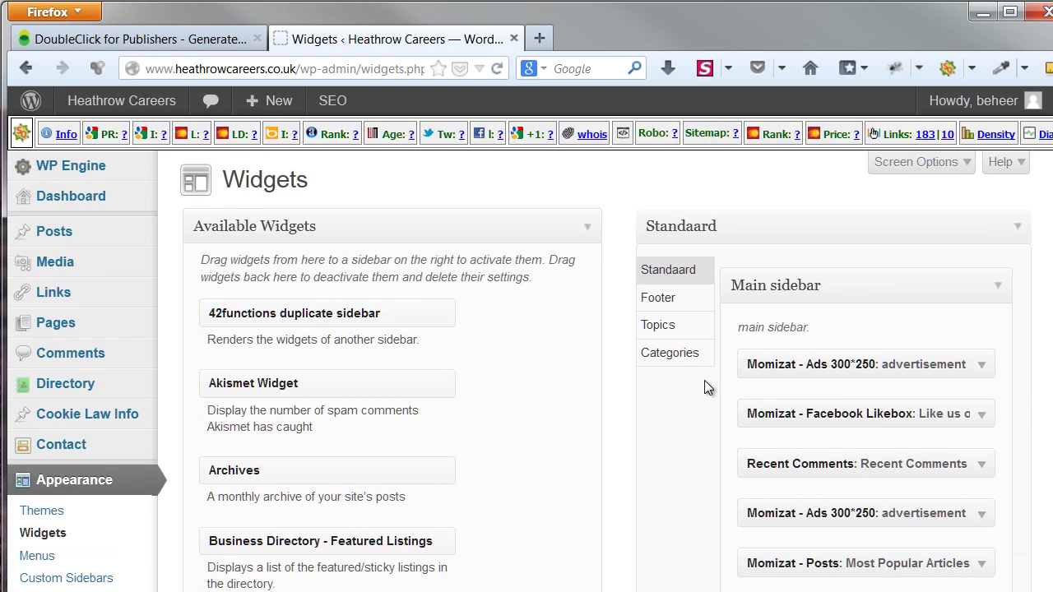
Save the Duplicate: Recommendations widget in the Topics group's Air Hostess (Jobs) sidebar
{"action": "left_click", "coordinate": [698, 330]}
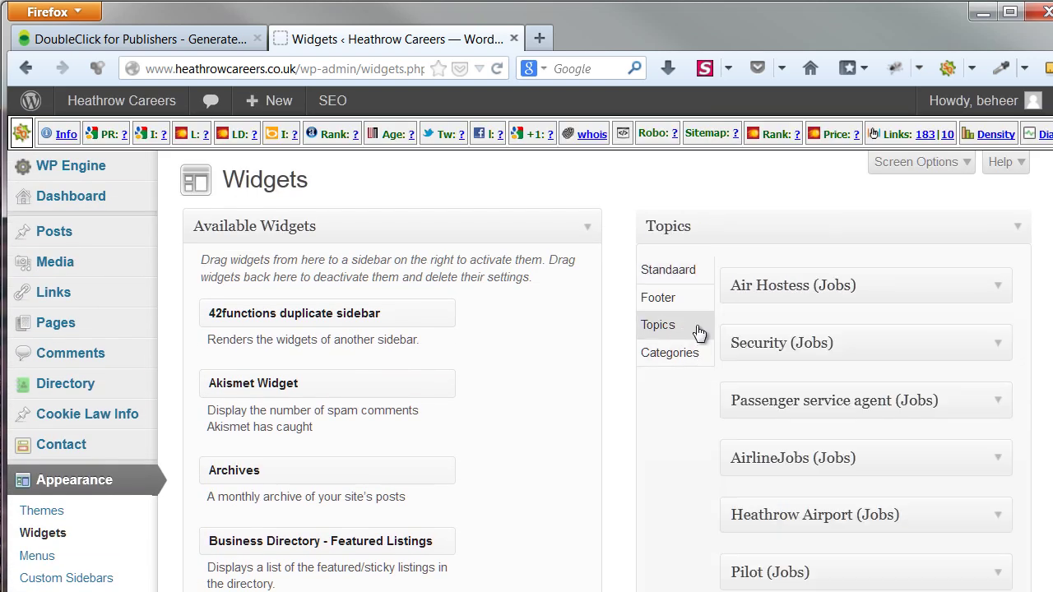
{"action": "left_click", "coordinate": [998, 288]}
{"action": "scroll", "coordinate": [1018, 327], "scroll_direction": "down", "scroll_amount": 3}
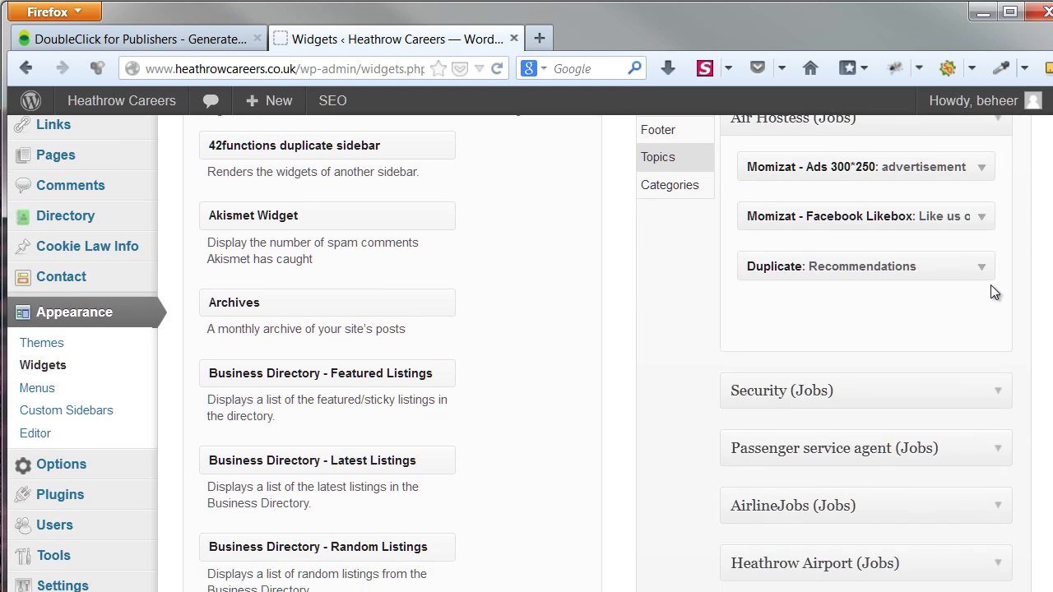
{"action": "left_click", "coordinate": [987, 273]}
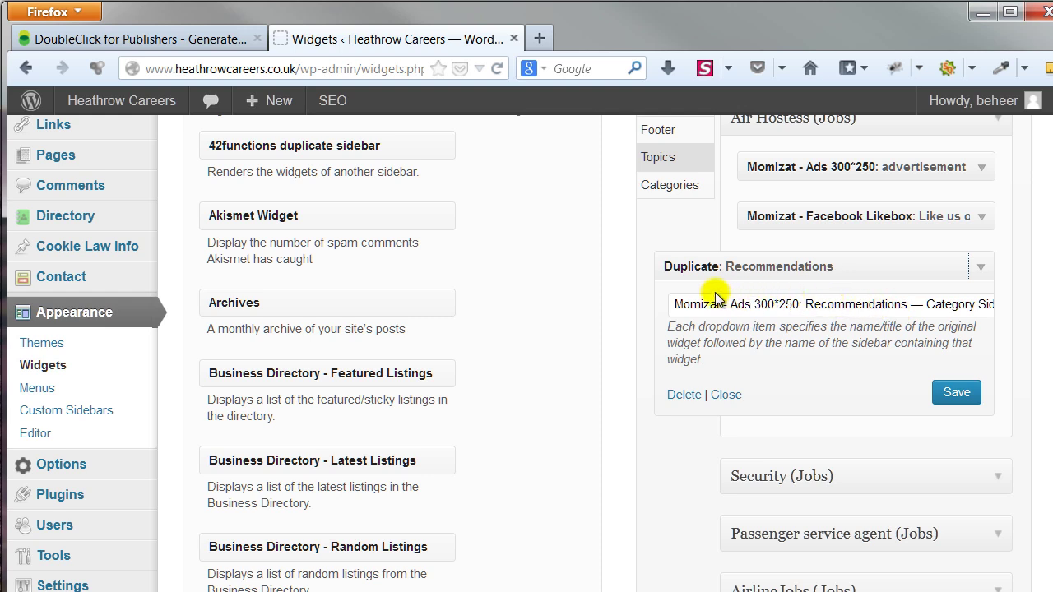
{"action": "left_click", "coordinate": [969, 407]}
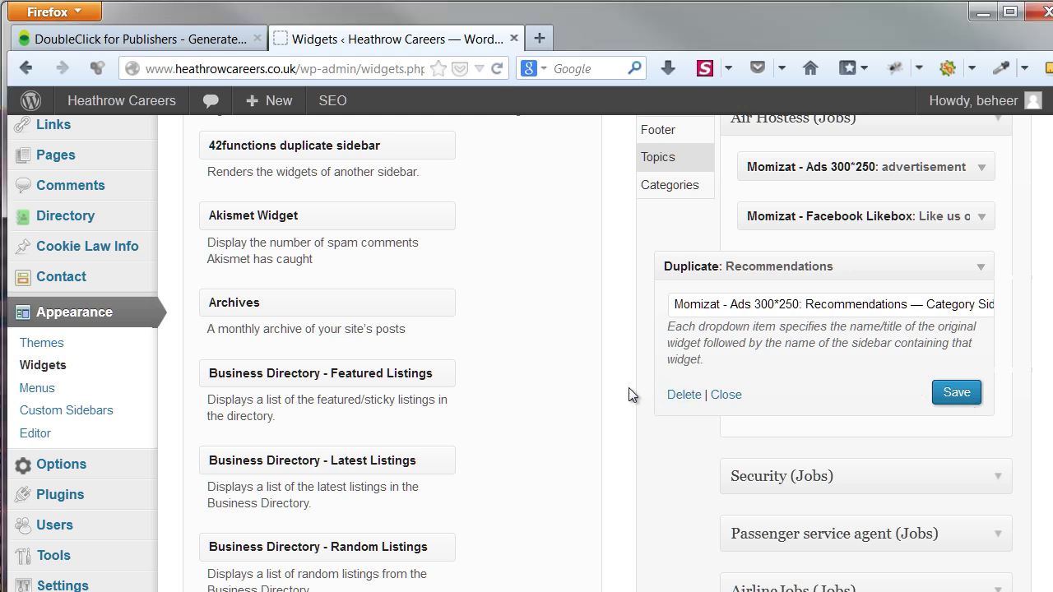
{"action": "scroll", "coordinate": [518, 396], "scroll_direction": "down", "scroll_amount": 6}
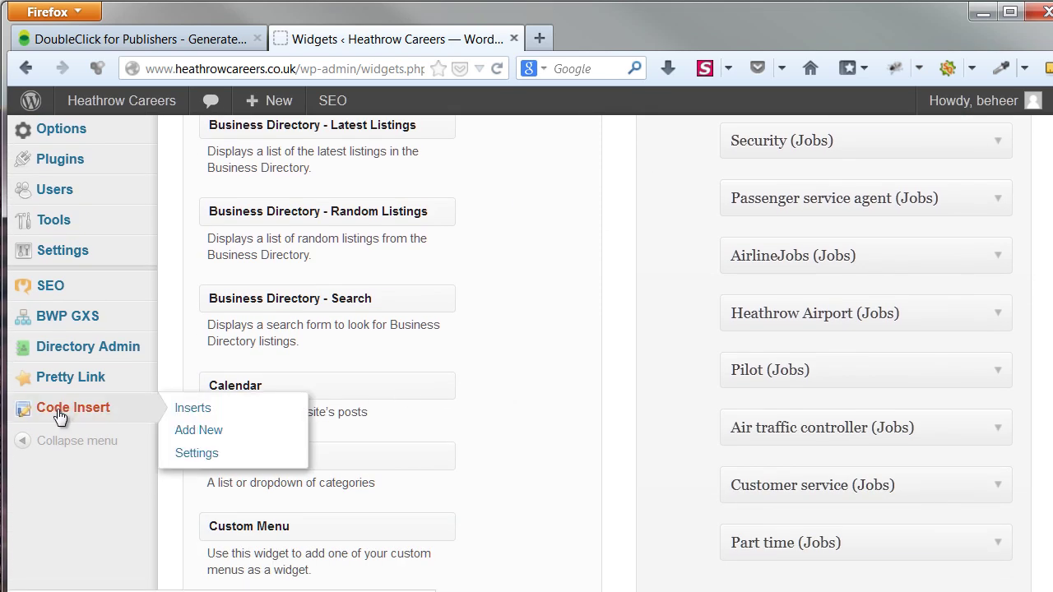
Open the AirHostessSeries code insert and review the Header 728x90, Sidebar 300x250 and 468x60 slot definitions
{"action": "left_click", "coordinate": [60, 417]}
{"action": "mouse_move", "coordinate": [114, 424]}
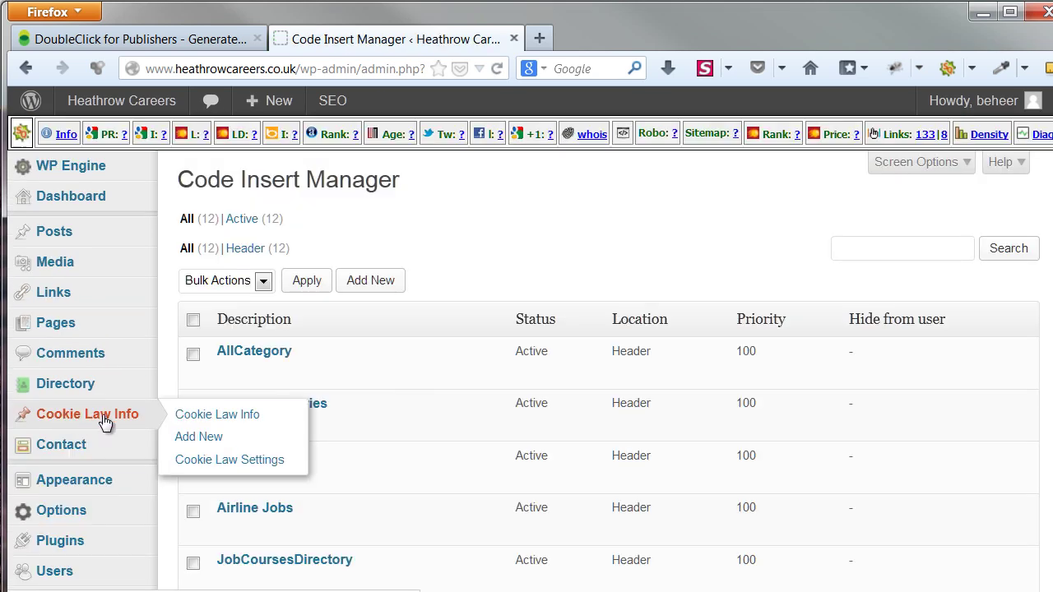
{"action": "scroll", "coordinate": [456, 304], "scroll_direction": "down", "scroll_amount": 3}
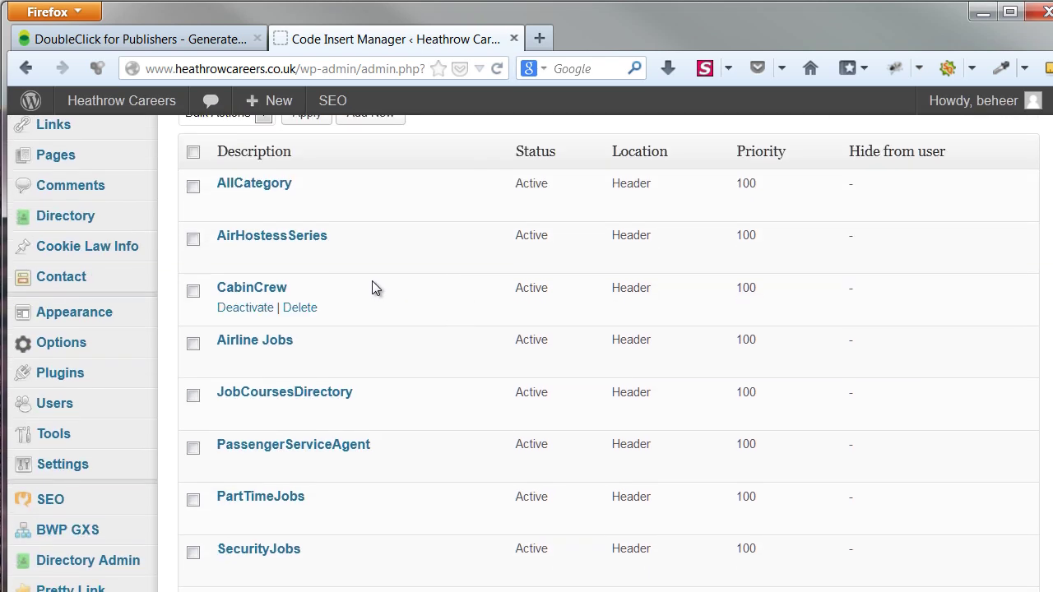
{"action": "left_click", "coordinate": [277, 236]}
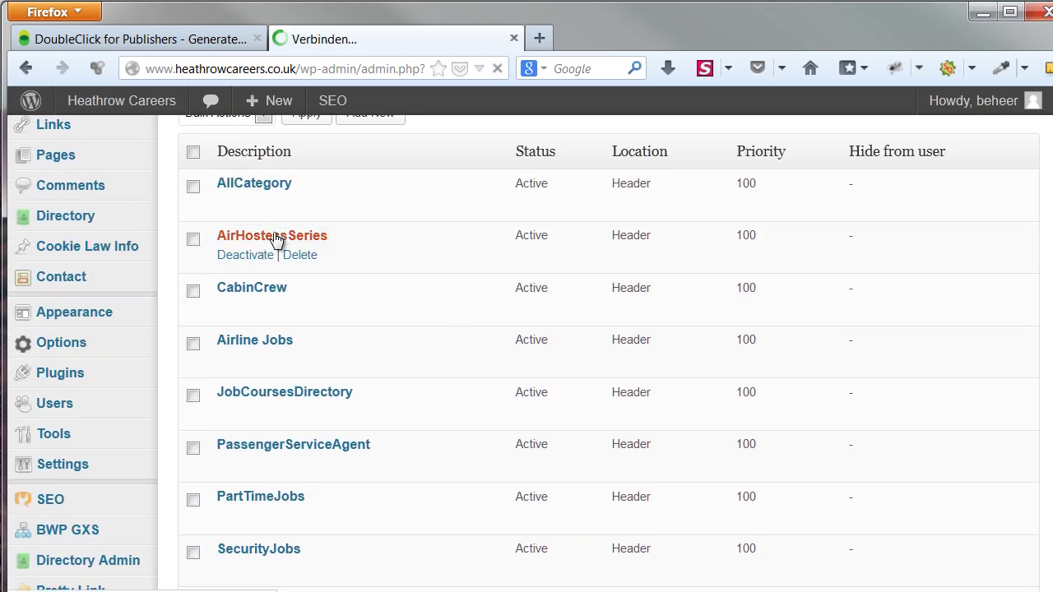
{"action": "scroll", "coordinate": [342, 300], "scroll_direction": "down", "scroll_amount": 5}
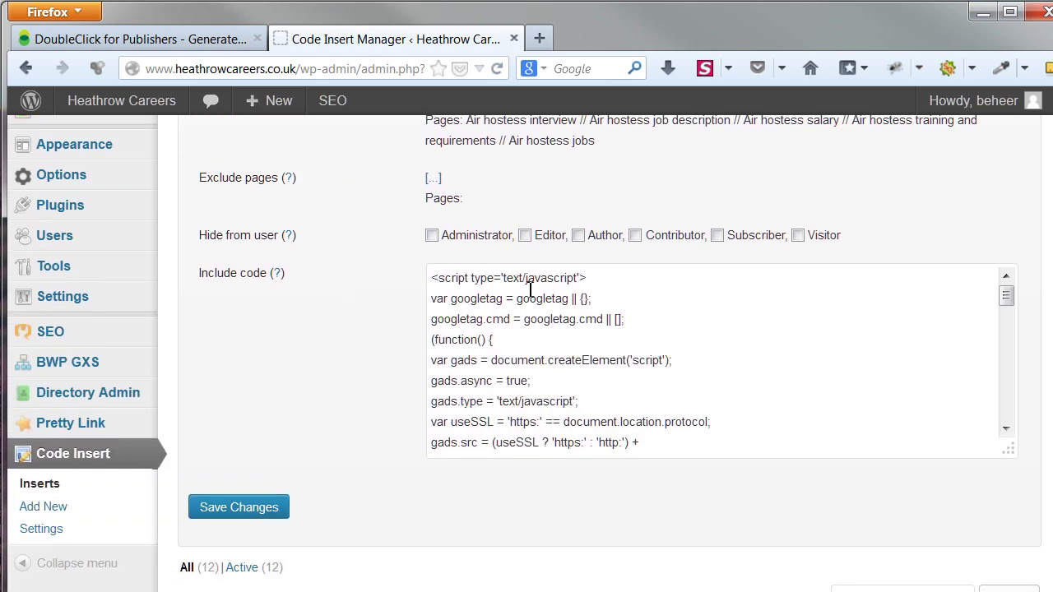
{"action": "scroll", "coordinate": [666, 317], "scroll_direction": "down", "scroll_amount": 5}
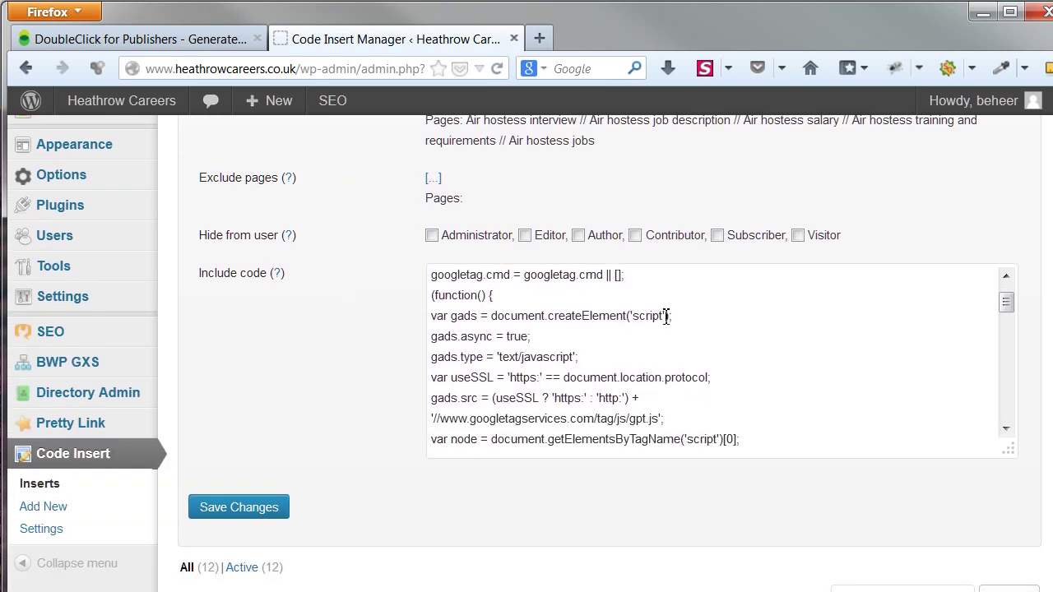
{"action": "scroll", "coordinate": [694, 336], "scroll_direction": "down", "scroll_amount": 5}
{"action": "scroll", "coordinate": [694, 336], "scroll_direction": "down", "scroll_amount": 2}
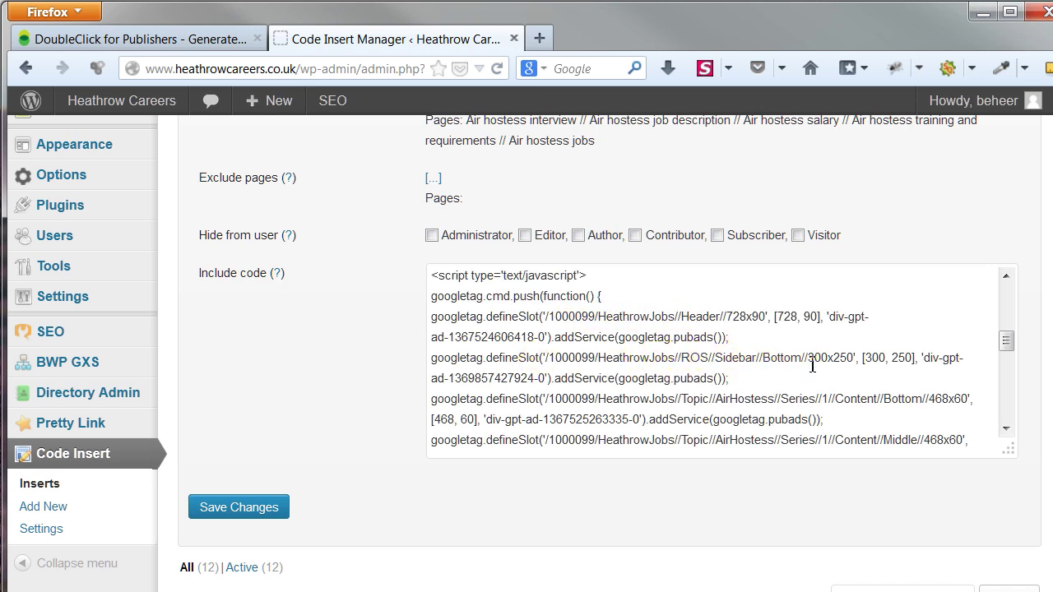
{"action": "scroll", "coordinate": [812, 365], "scroll_direction": "down", "scroll_amount": 2}
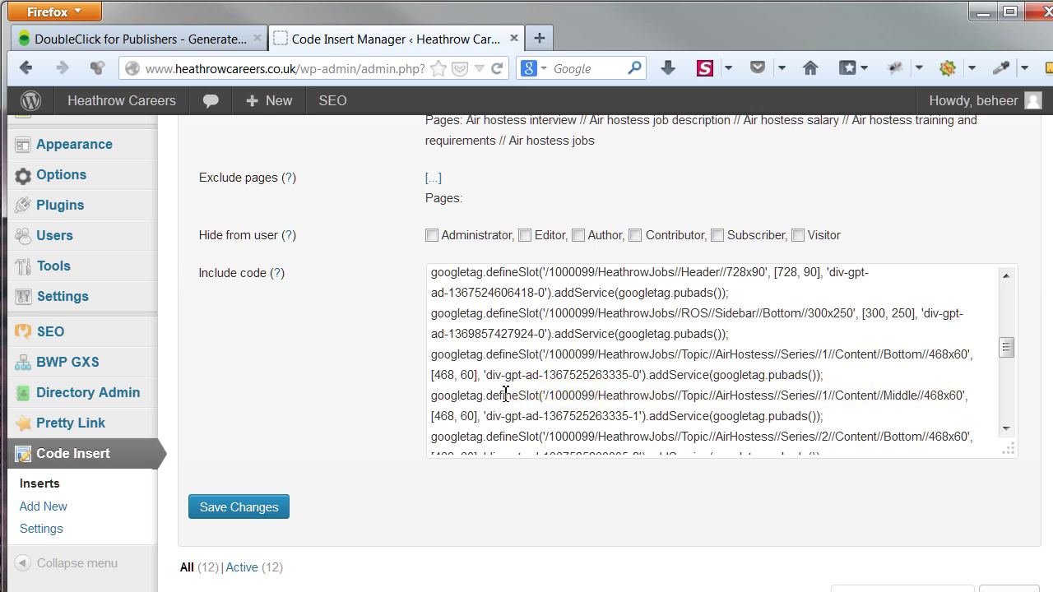
Scroll up in DFP to the header script defining AirHostess Series 1–5 468x60 and Sidebar/Top 300x600 slots
{"action": "left_click", "coordinate": [132, 41]}
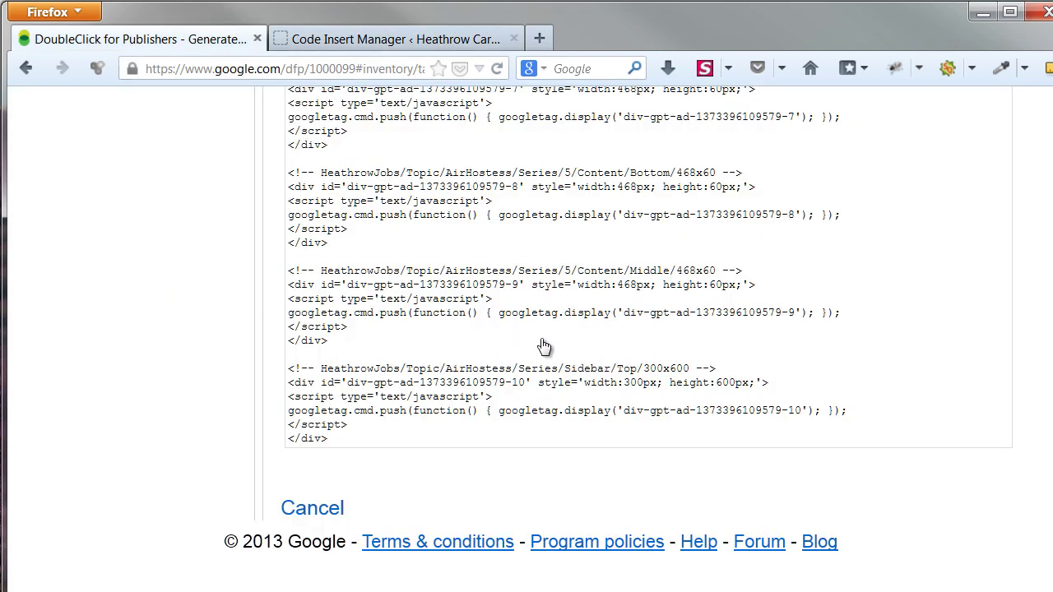
{"action": "scroll", "coordinate": [548, 348], "scroll_direction": "up", "scroll_amount": 5}
{"action": "scroll", "coordinate": [553, 350], "scroll_direction": "up", "scroll_amount": 10}
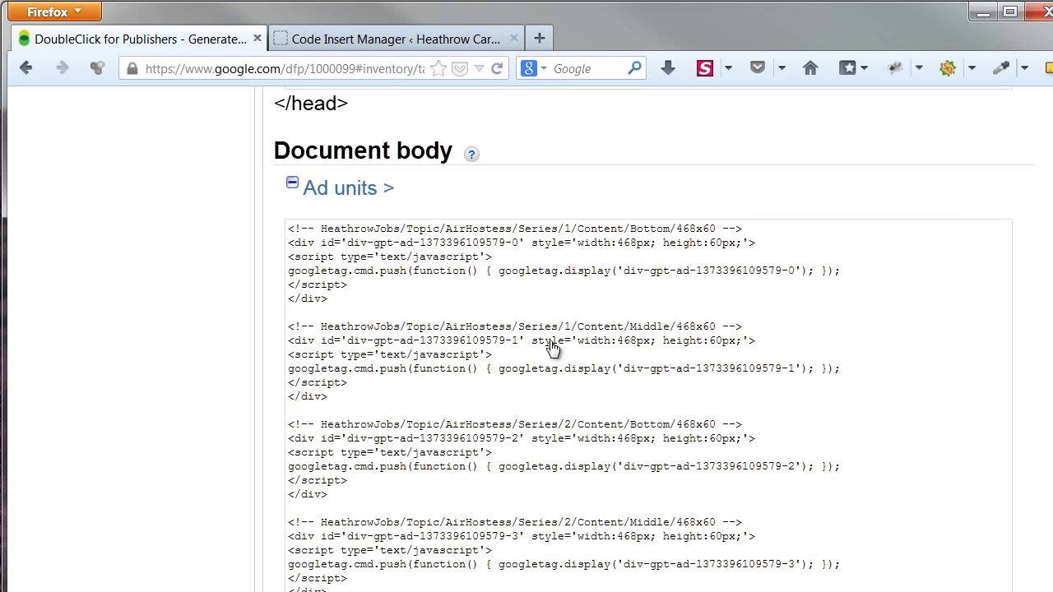
{"action": "scroll", "coordinate": [553, 350], "scroll_direction": "up", "scroll_amount": 10}
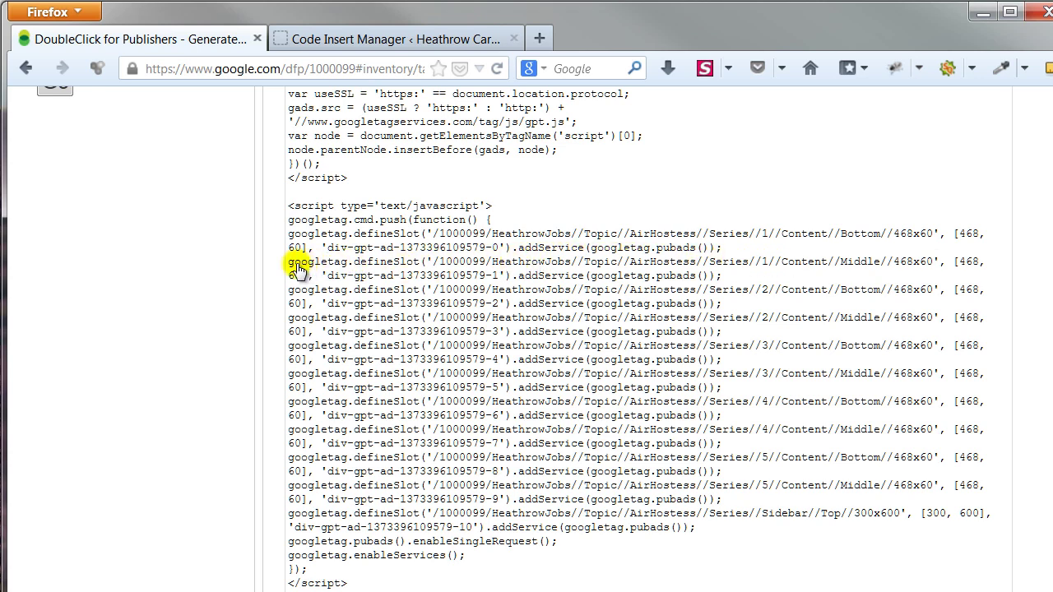
Return to the AirHostessSeries insert and enlarge its Include code box to review the header script
{"action": "left_click", "coordinate": [333, 34]}
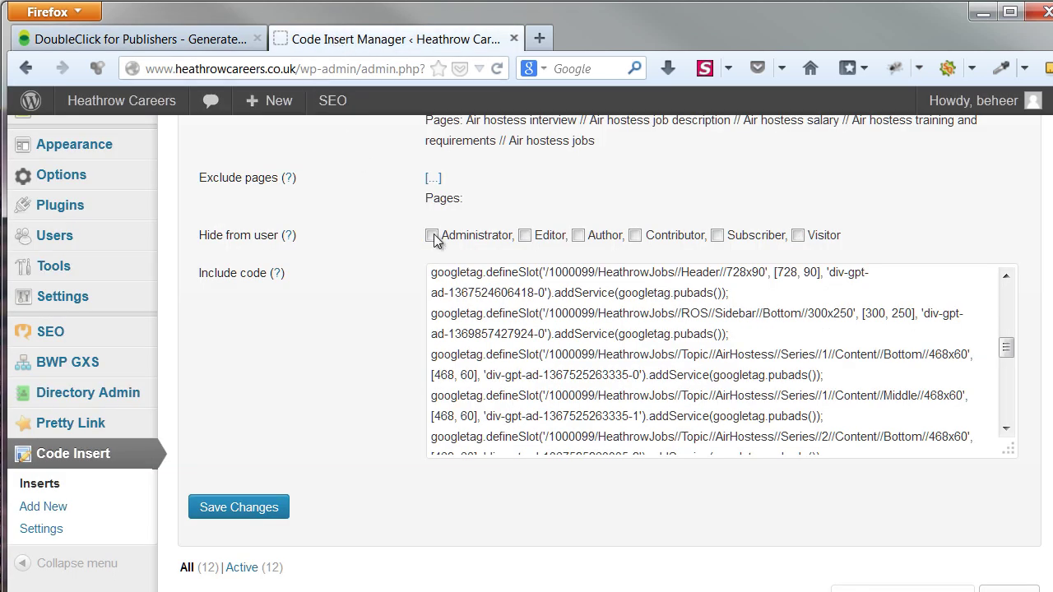
{"action": "scroll", "coordinate": [672, 365], "scroll_direction": "down", "scroll_amount": 1}
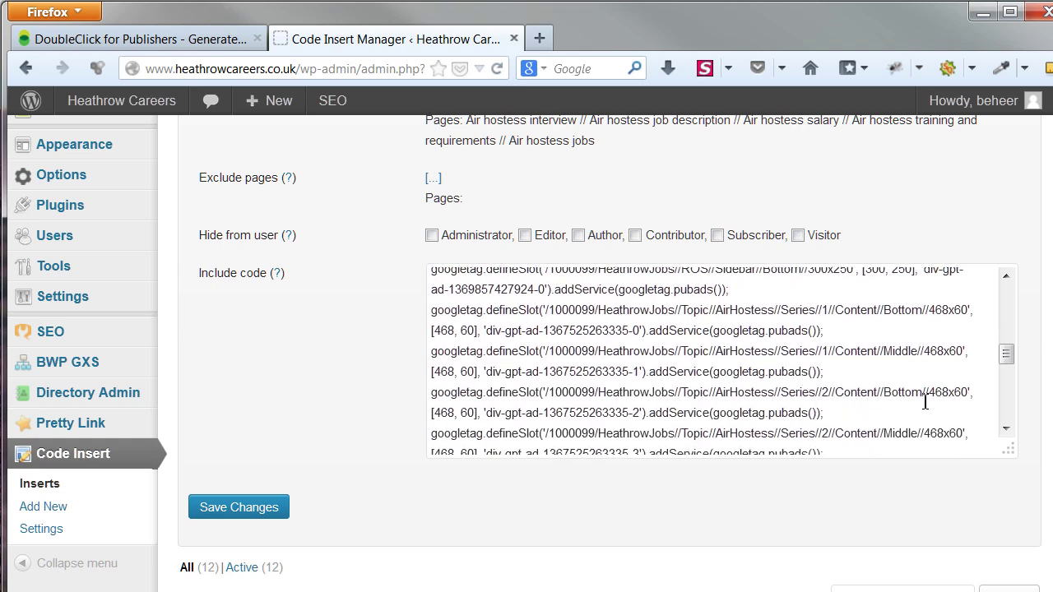
{"action": "left_click_drag", "start_coordinate": [1007, 356], "coordinate": [1005, 409]}
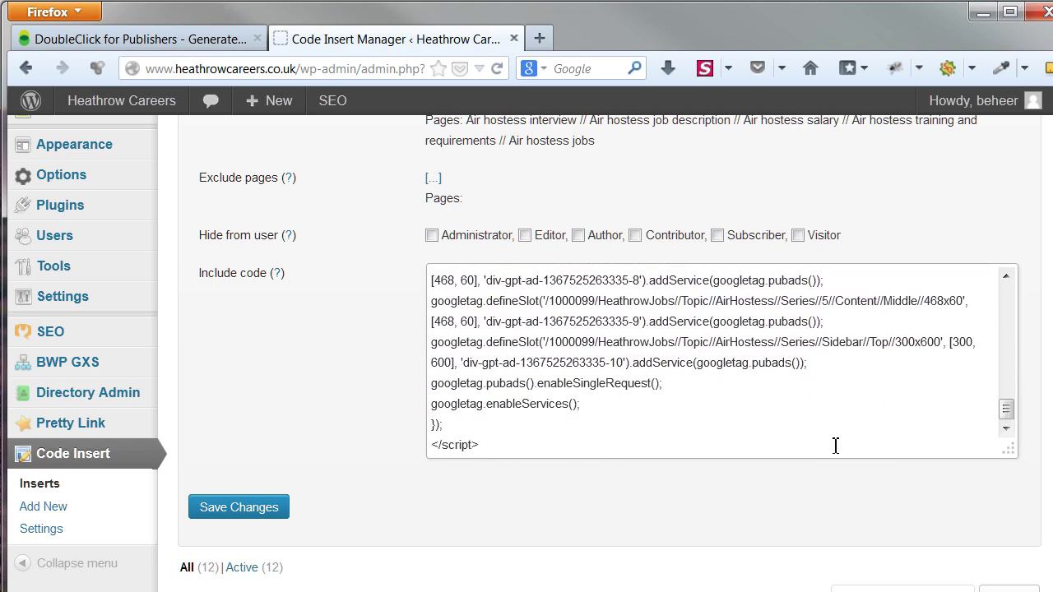
{"action": "scroll", "coordinate": [335, 327], "scroll_direction": "up", "scroll_amount": 3}
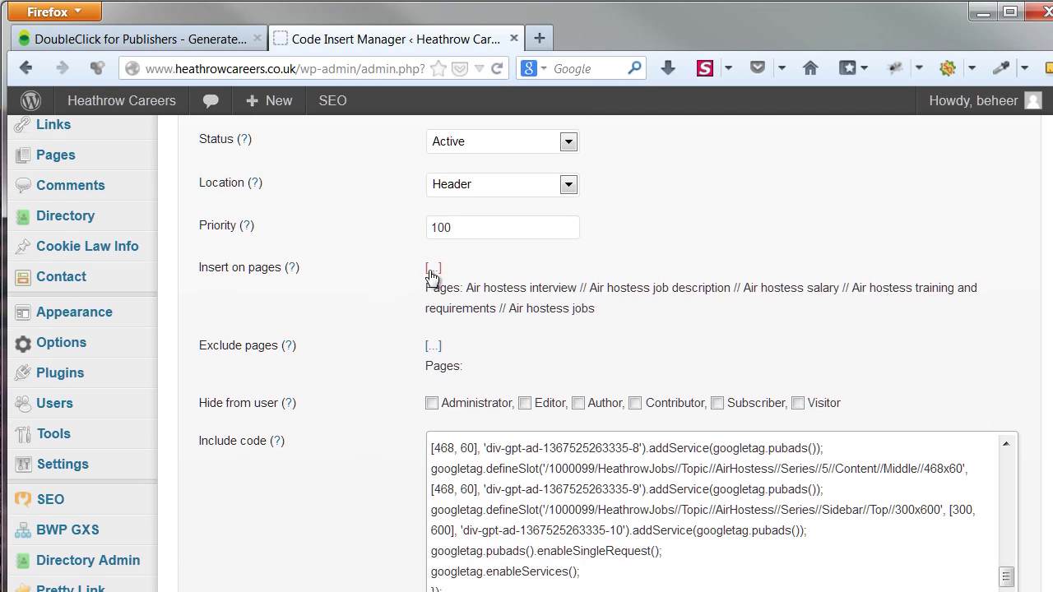
Confirm the insert targets the five Air hostess pages, then cancel without changing the selection
{"action": "left_click", "coordinate": [434, 272]}
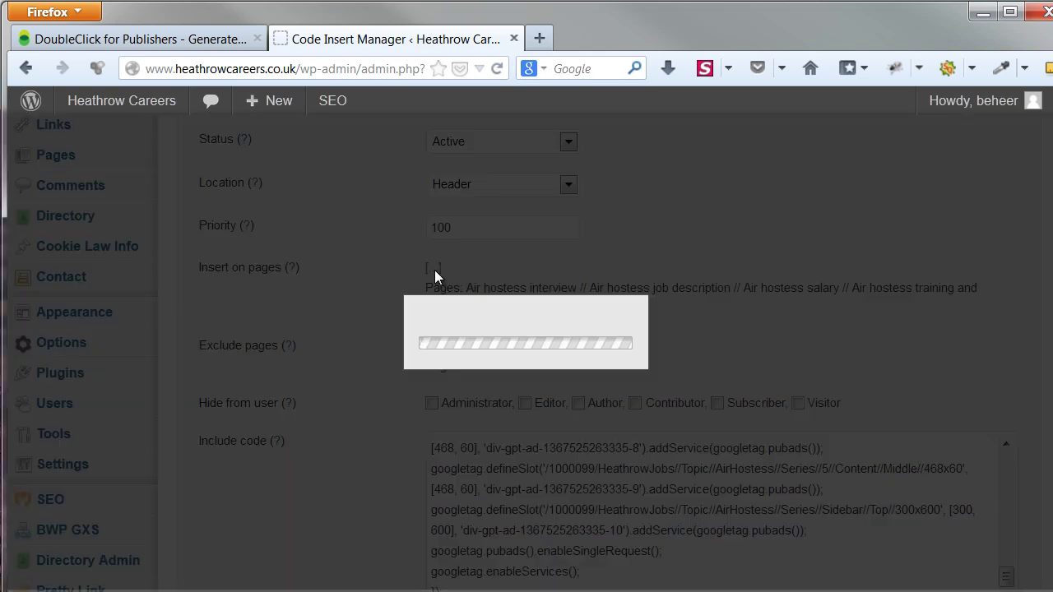
{"action": "key", "text": "shift+Down"}
{"action": "key", "text": "shift+Down"}
{"action": "key", "text": "shift+Down"}
{"action": "key", "text": "shift+Down"}
{"action": "scroll", "coordinate": [531, 370], "scroll_direction": "down", "scroll_amount": 1}
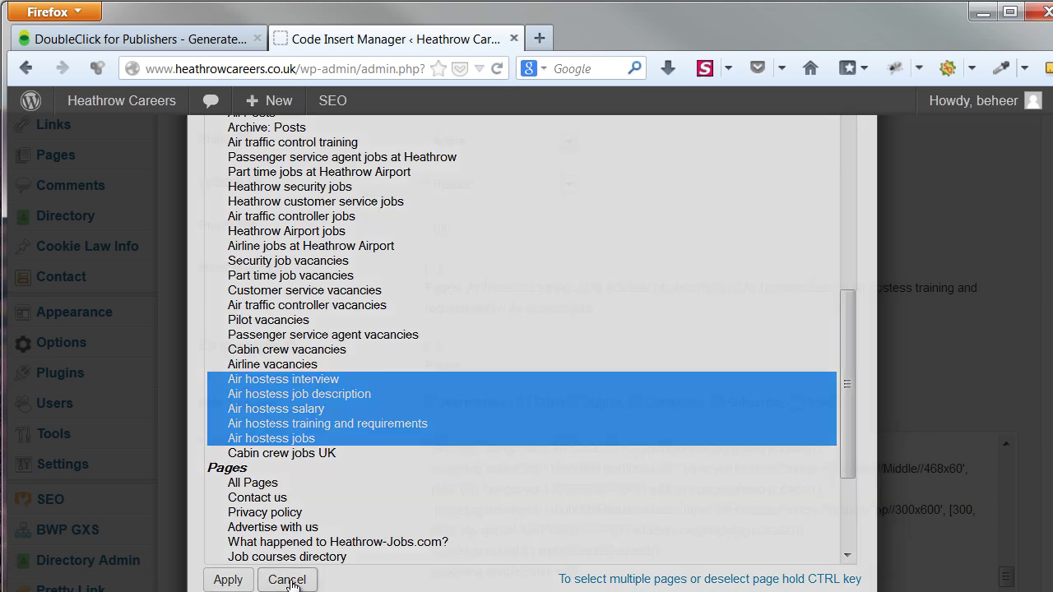
{"action": "left_click", "coordinate": [287, 580]}
{"action": "scroll", "coordinate": [354, 459], "scroll_direction": "down", "scroll_amount": 2}
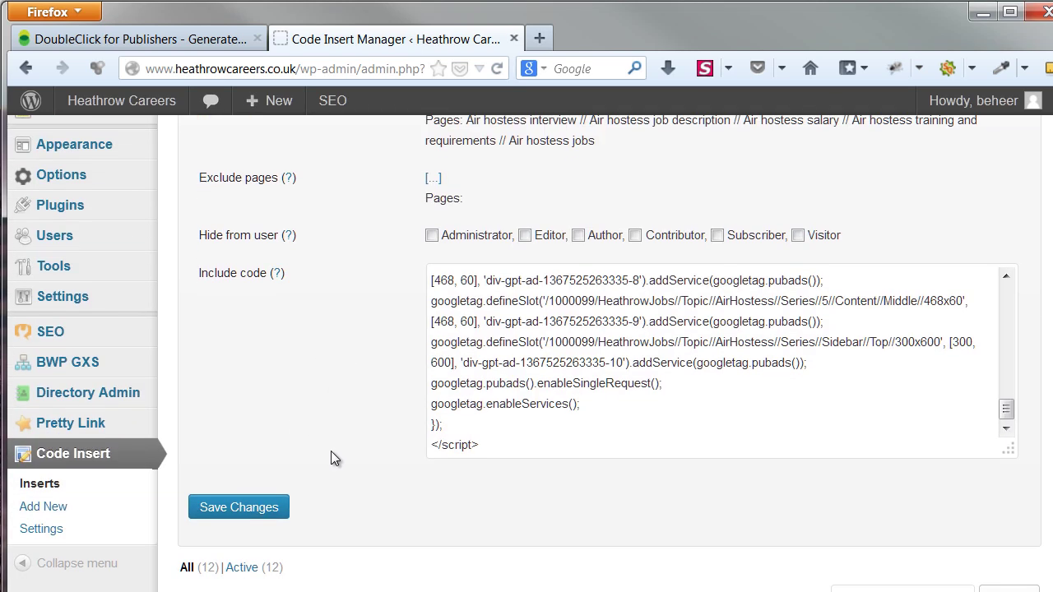
Save the insert settings and open the Air hostess job description article on the live site
{"action": "left_click", "coordinate": [280, 517]}
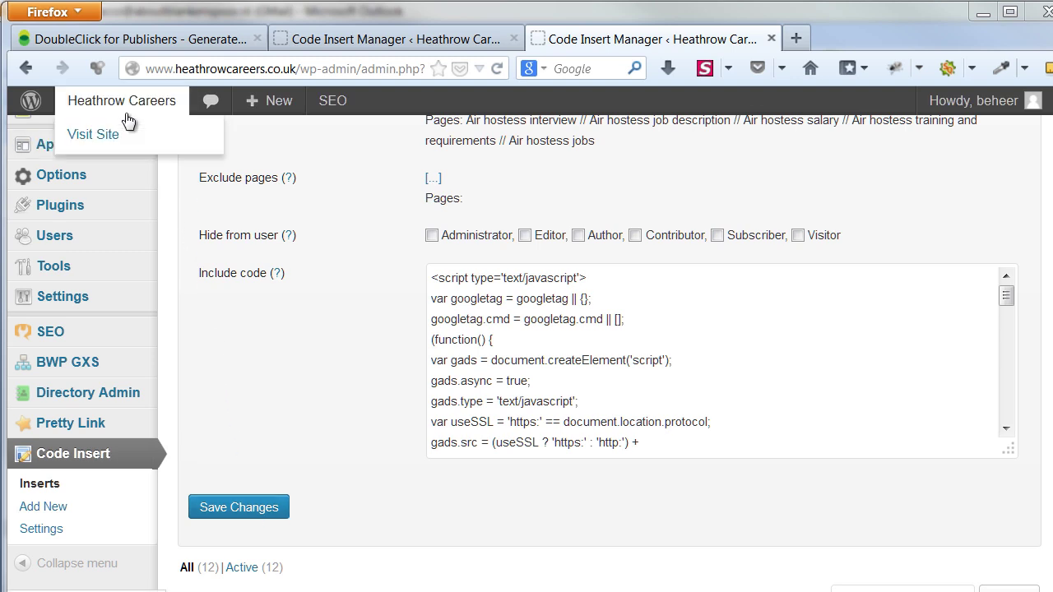
{"action": "left_click", "coordinate": [73, 141]}
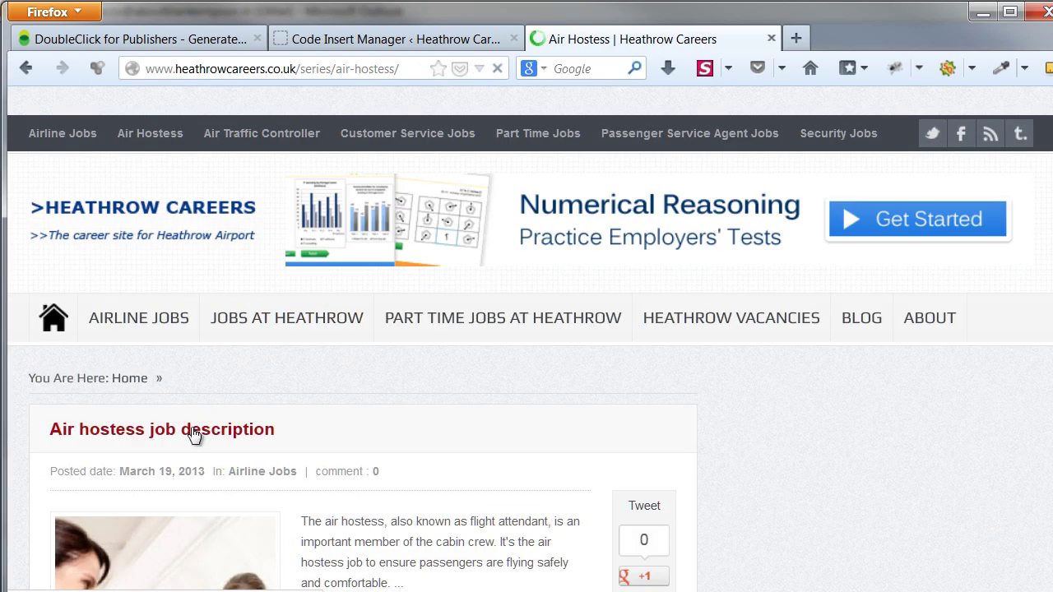
{"action": "left_click", "coordinate": [189, 436]}
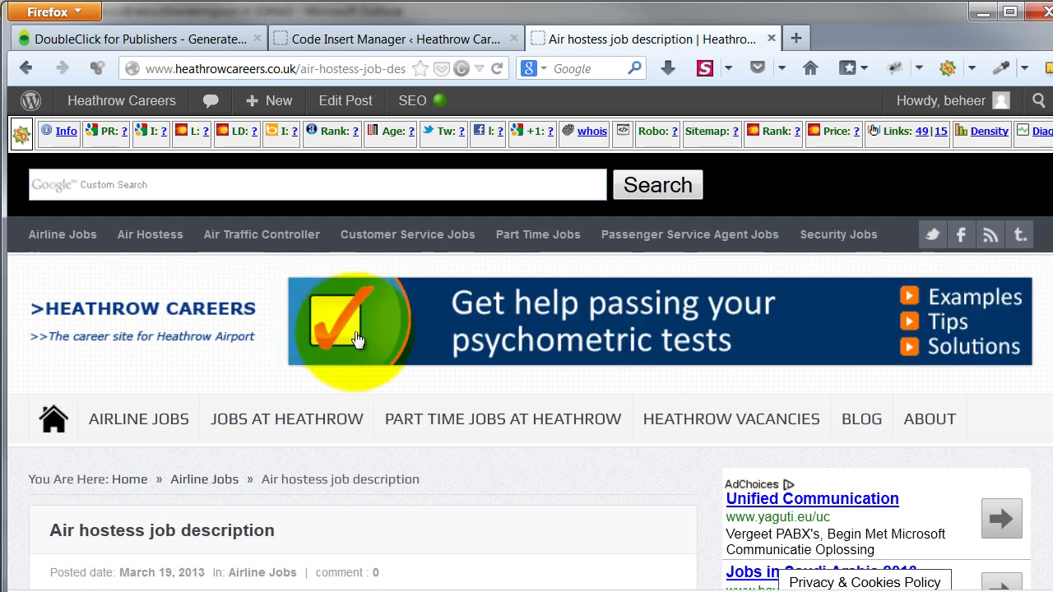
Scroll through the article to verify the in-article and sidebar ads are now showing
{"action": "scroll", "coordinate": [564, 477], "scroll_direction": "down", "scroll_amount": 10}
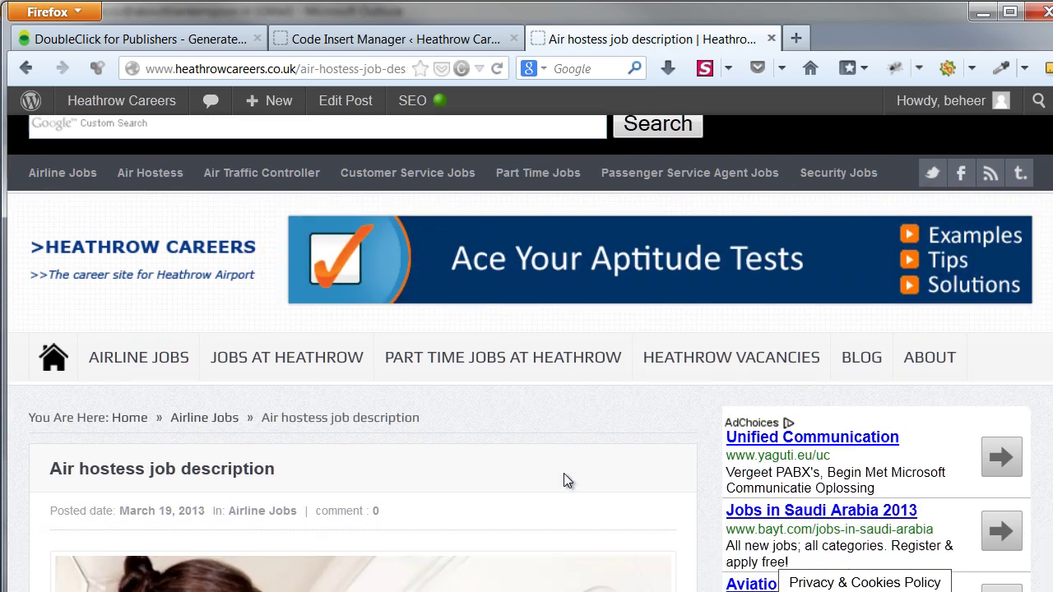
{"action": "scroll", "coordinate": [565, 477], "scroll_direction": "down", "scroll_amount": 7}
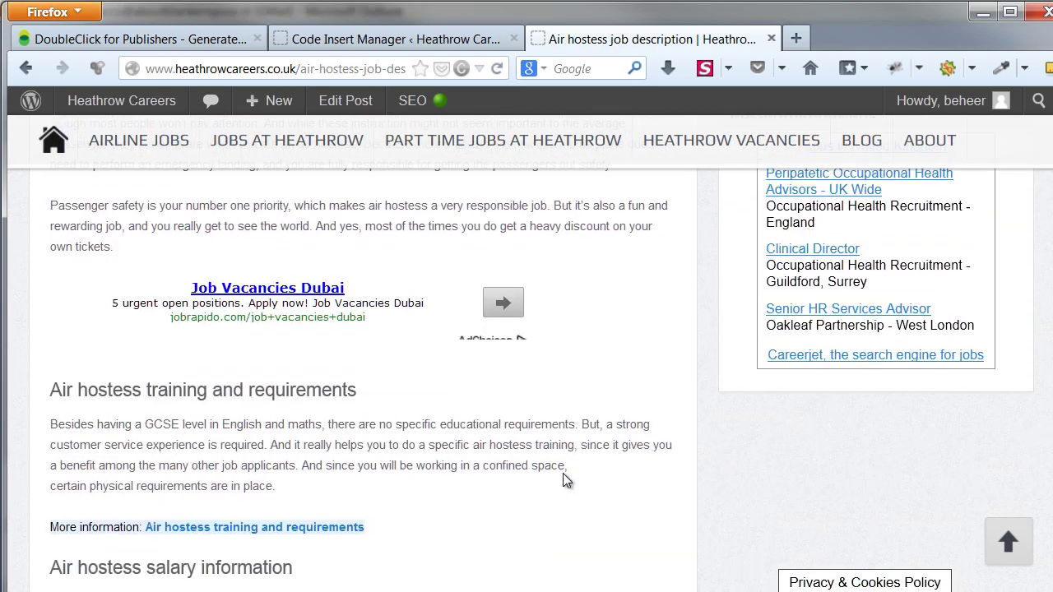
{"action": "scroll", "coordinate": [28, 366], "scroll_direction": "down", "scroll_amount": 10}
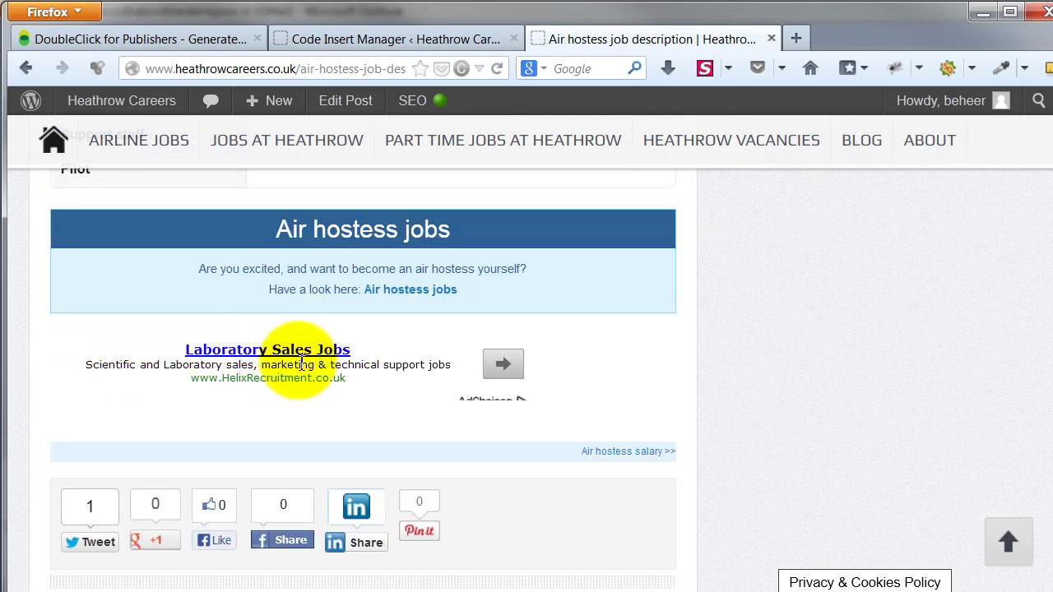
{"action": "scroll", "coordinate": [804, 444], "scroll_direction": "up", "scroll_amount": 1}
{"action": "scroll", "coordinate": [803, 443], "scroll_direction": "up", "scroll_amount": 10}
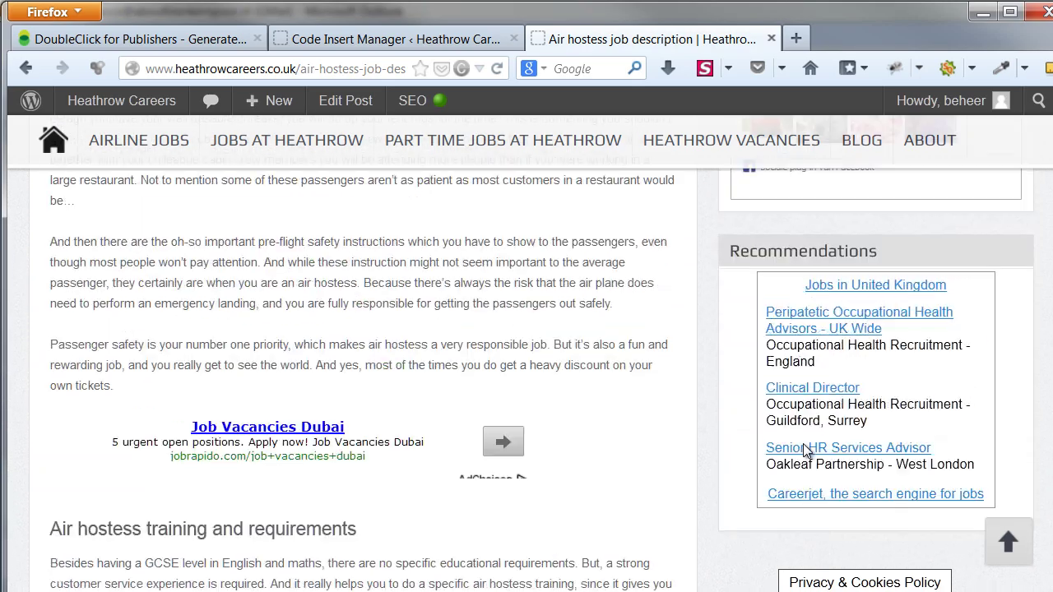
{"action": "scroll", "coordinate": [789, 446], "scroll_direction": "up", "scroll_amount": 4}
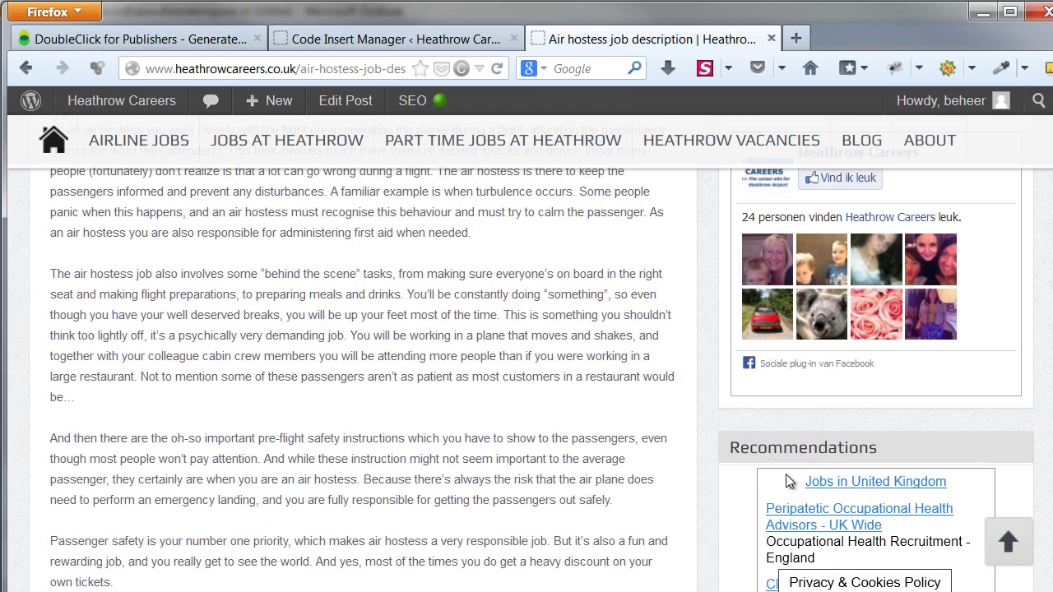
{"action": "scroll", "coordinate": [791, 486], "scroll_direction": "down", "scroll_amount": 5}
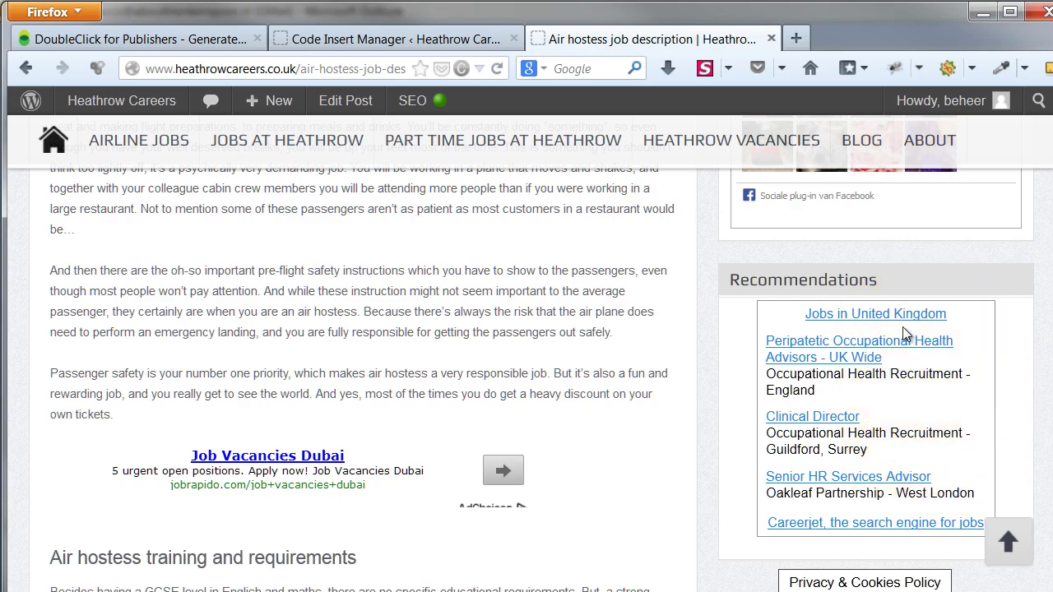
{"action": "scroll", "coordinate": [898, 324], "scroll_direction": "up", "scroll_amount": 20}
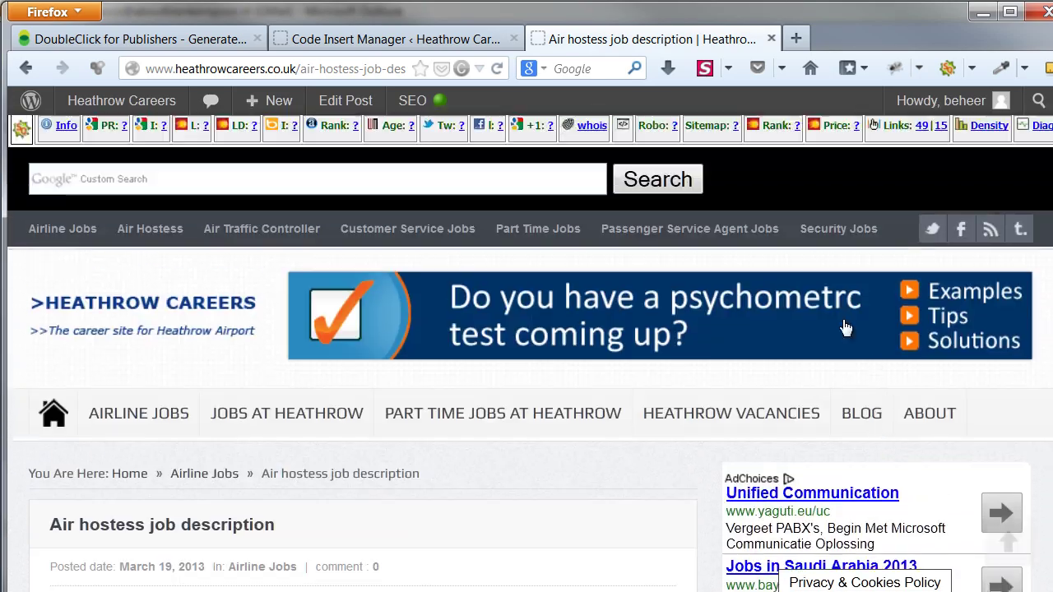
{"action": "scroll", "coordinate": [954, 489], "scroll_direction": "down", "scroll_amount": 15}
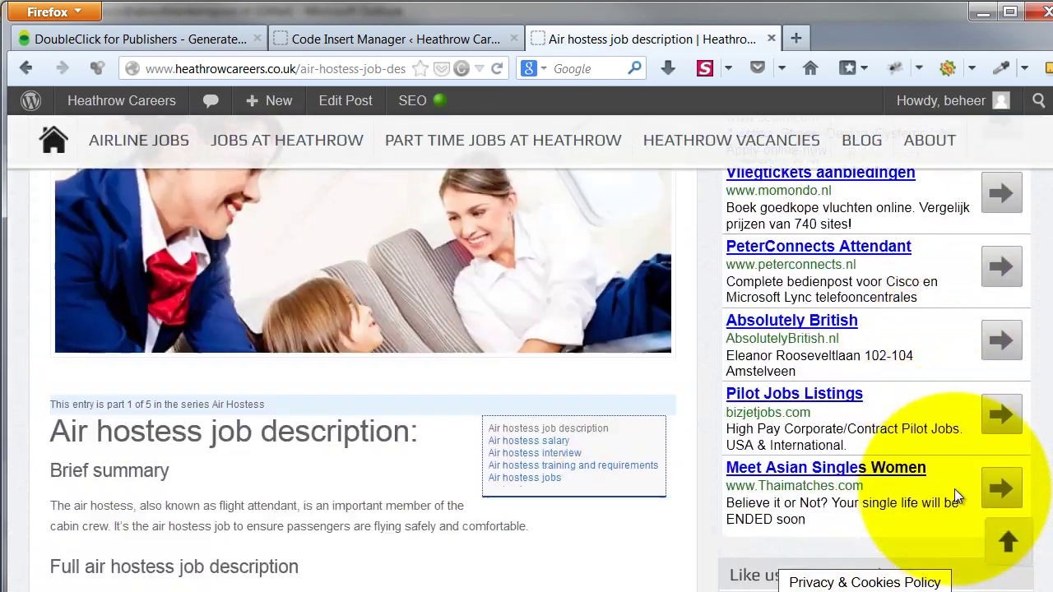
{"action": "scroll", "coordinate": [954, 489], "scroll_direction": "down", "scroll_amount": 3}
{"action": "scroll", "coordinate": [751, 416], "scroll_direction": "up", "scroll_amount": 15}
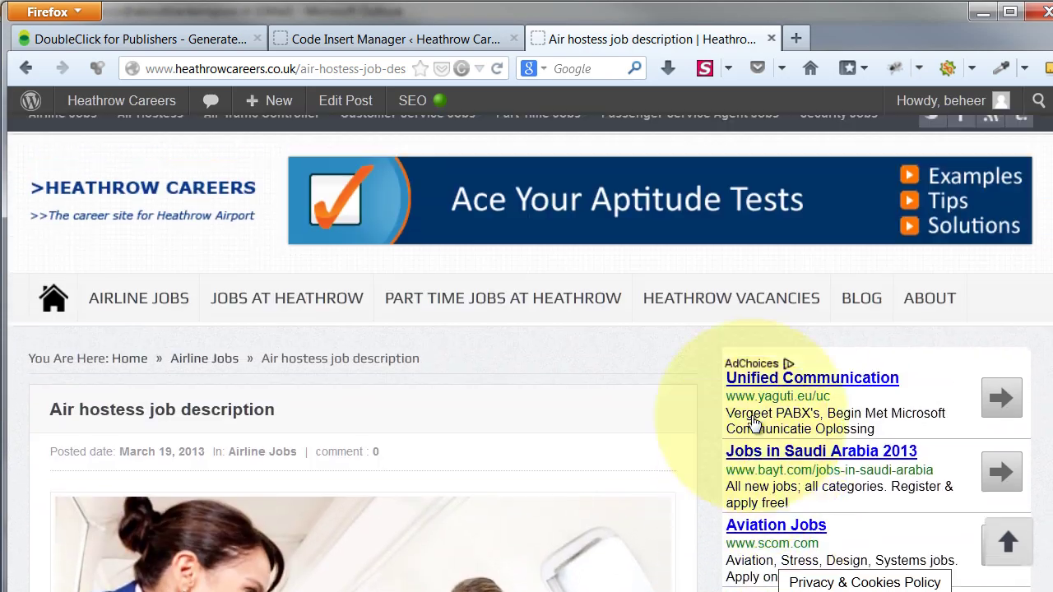